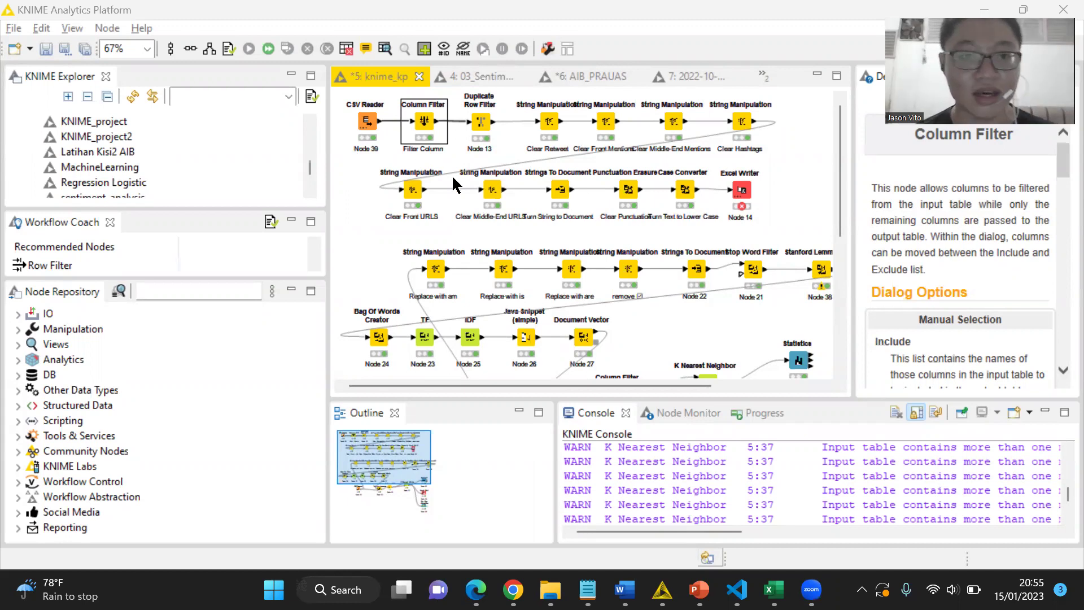
{"action": "left_click", "coordinate": [366, 172]}
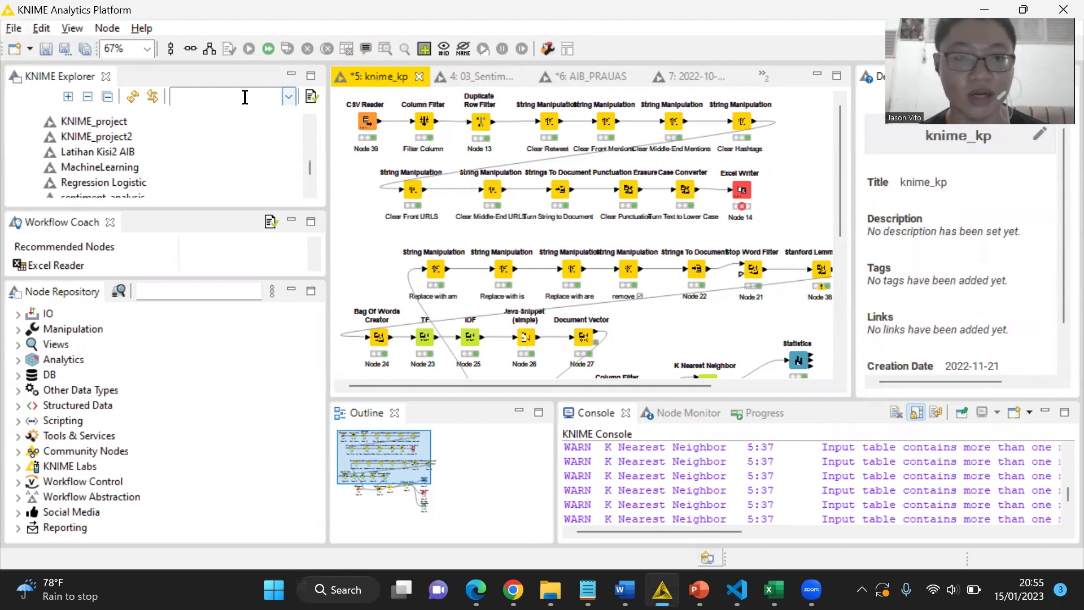
{"action": "left_click", "coordinate": [14, 28]}
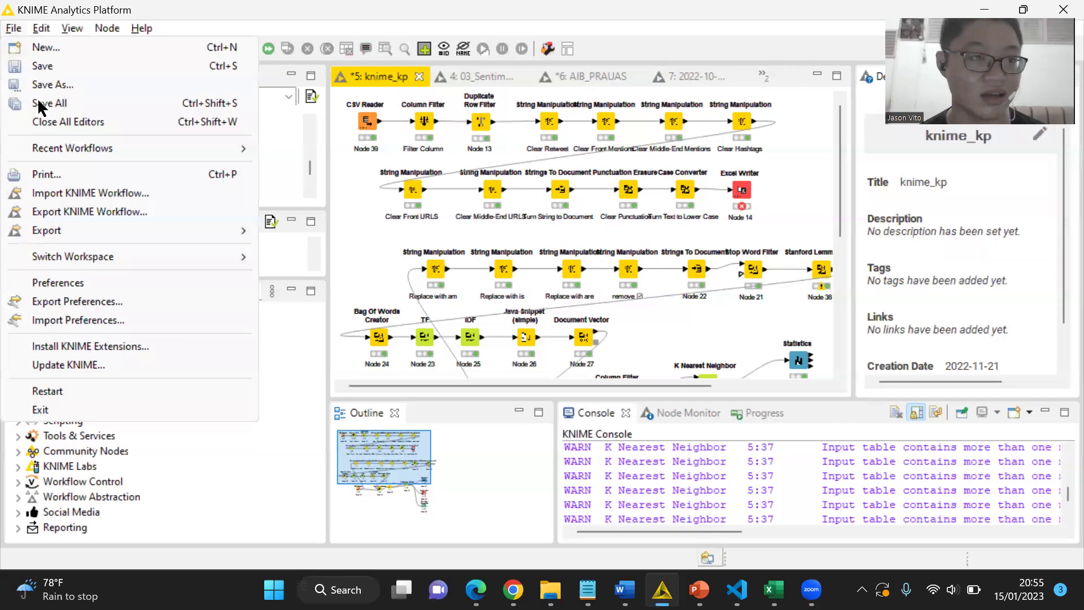
{"action": "left_click", "coordinate": [82, 52]}
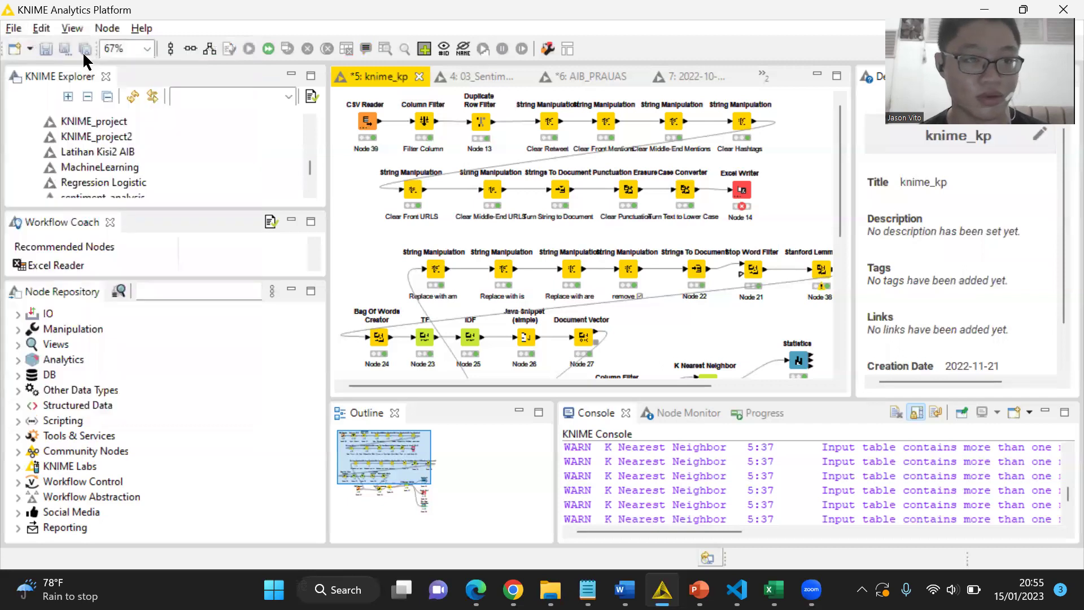
{"action": "left_click", "coordinate": [418, 167]}
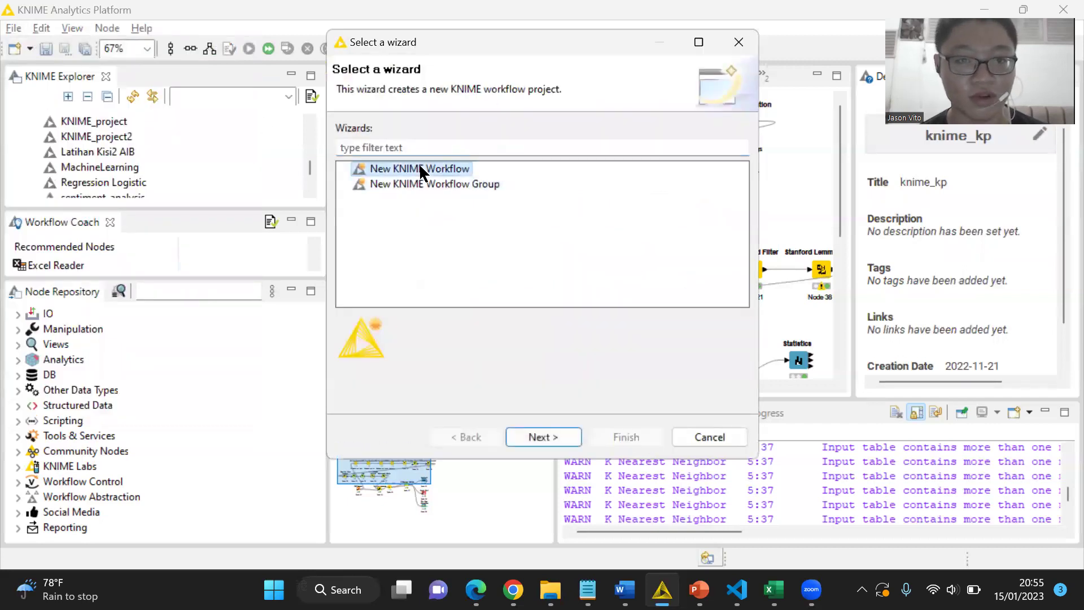
{"action": "left_click", "coordinate": [556, 438]}
{"action": "left_click_drag", "start_coordinate": [603, 137], "coordinate": [429, 148]}
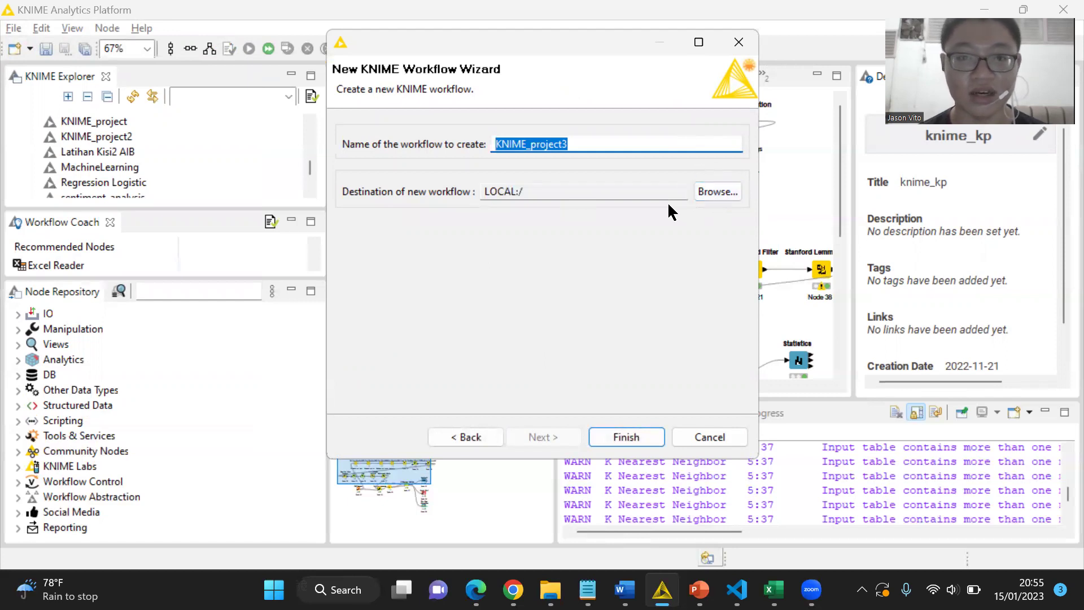
{"action": "left_click", "coordinate": [740, 43]}
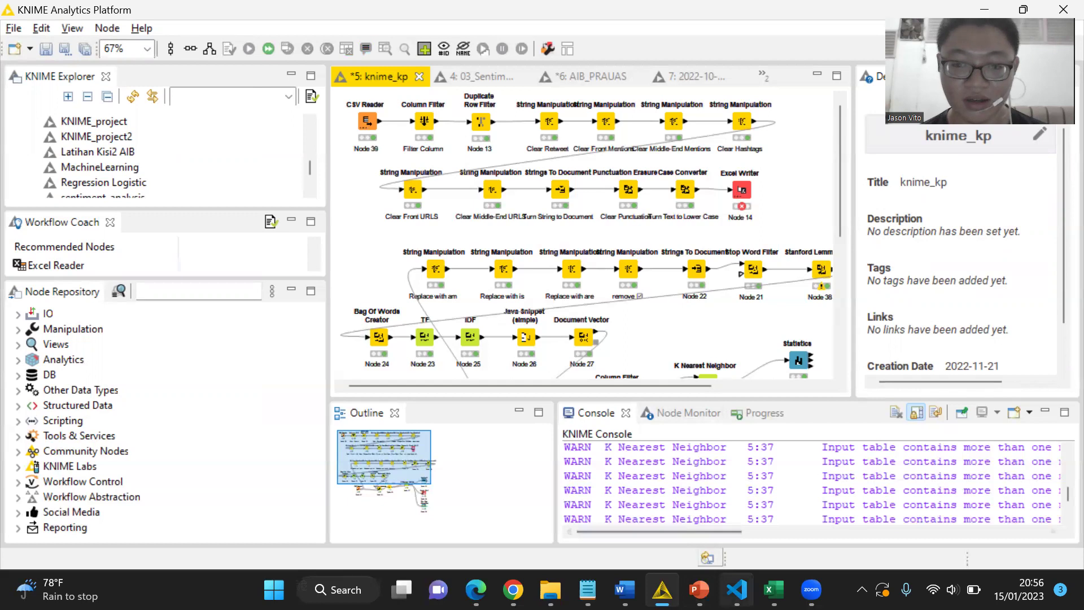
Step: Switch to Visual Studio Code and examine the limit and date range settings of the twint configuration in scrape.py
{"action": "left_click", "coordinate": [737, 589]}
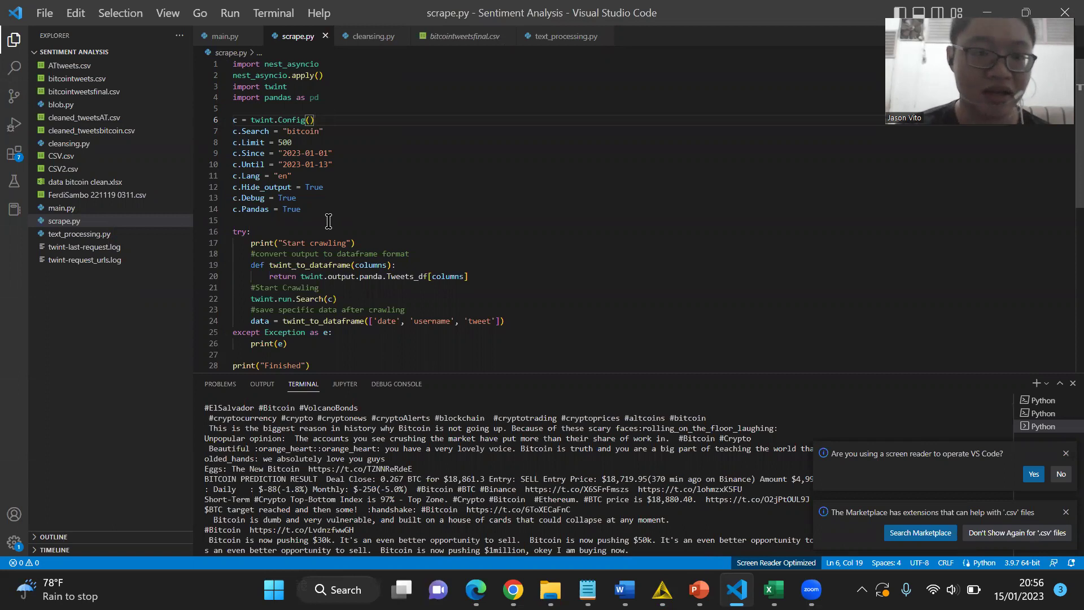
{"action": "left_click_drag", "start_coordinate": [339, 165], "coordinate": [230, 154]}
{"action": "left_click", "coordinate": [296, 177]}
{"action": "left_click", "coordinate": [340, 165]}
{"action": "mouse_move", "coordinate": [339, 165]}
{"action": "left_mouse_down"}
{"action": "mouse_move", "coordinate": [275, 153]}
{"action": "mouse_move", "coordinate": [332, 164]}
{"action": "left_mouse_up"}
{"action": "left_click", "coordinate": [321, 202]}
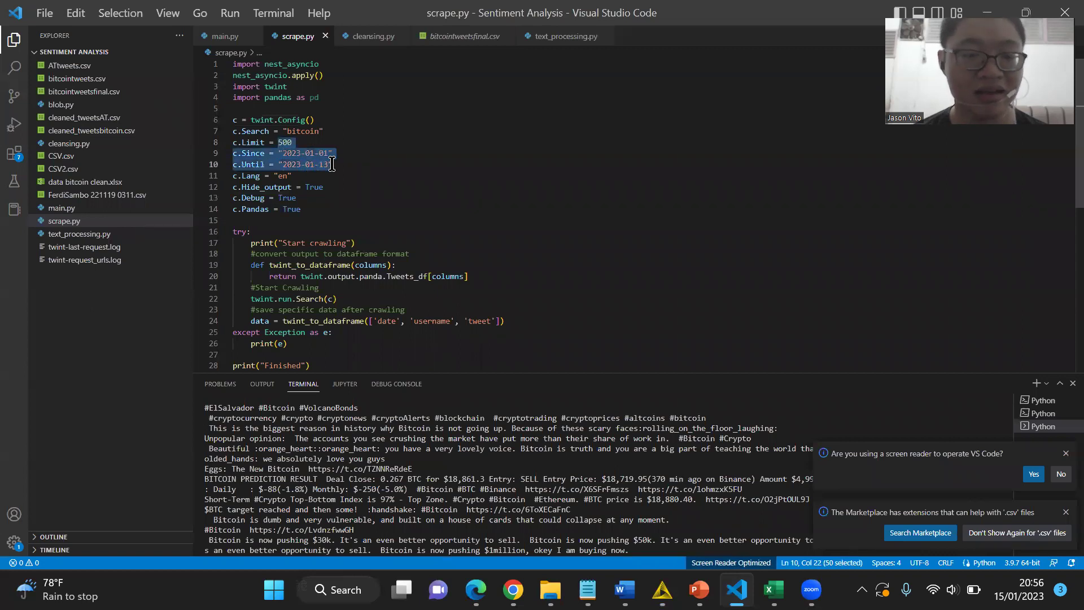
{"action": "left_click", "coordinate": [397, 175]}
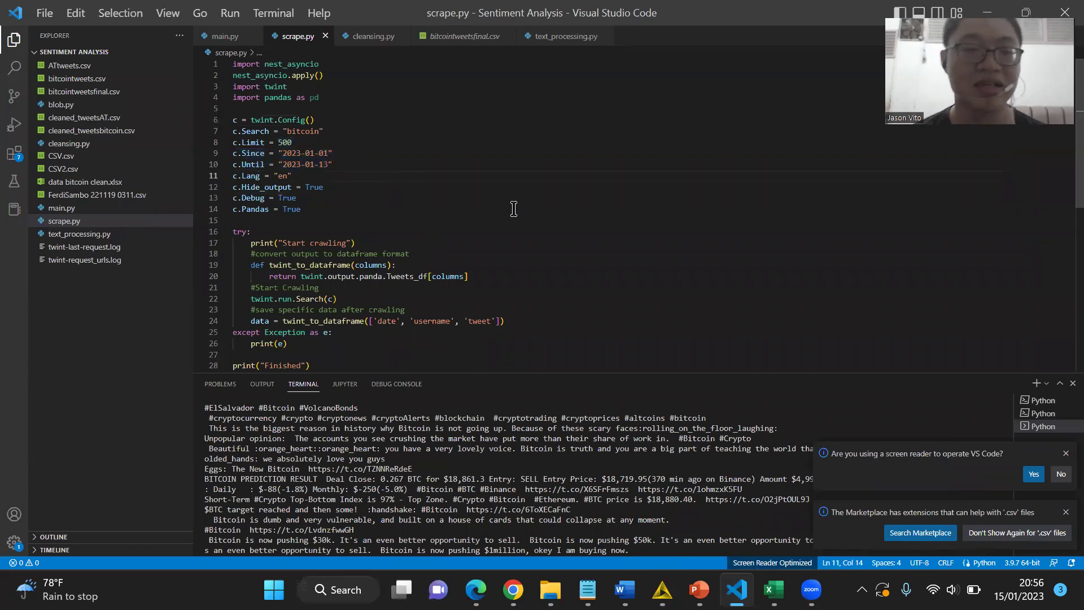
Step: Review the crawling block in scrape.py together with the search, limit, date and language settings it uses
{"action": "scroll", "coordinate": [415, 275], "scroll_direction": "down", "scroll_amount": 2}
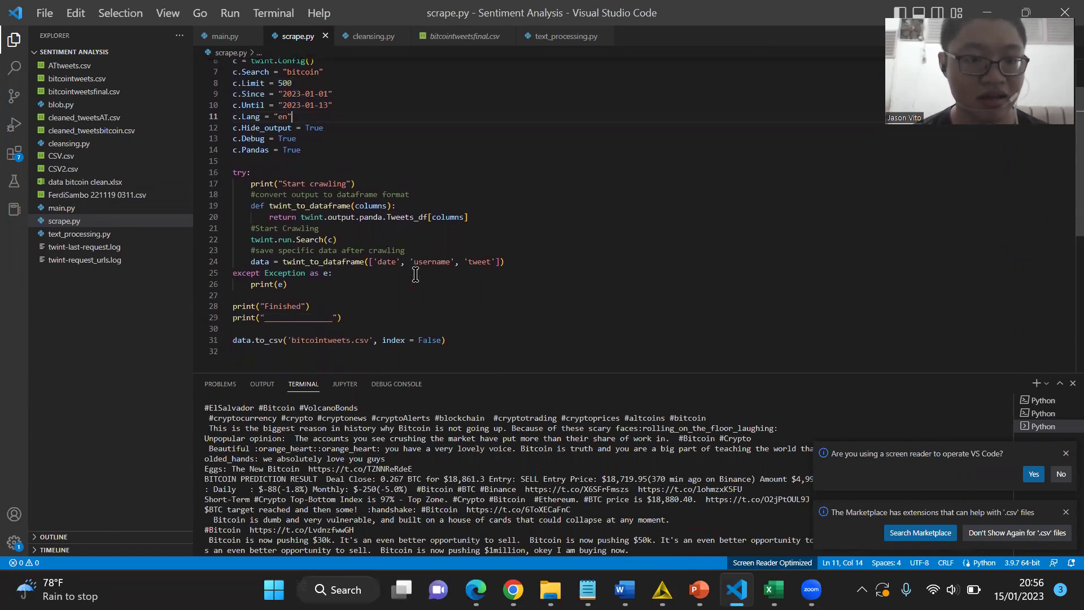
{"action": "scroll", "coordinate": [415, 275], "scroll_direction": "down", "scroll_amount": 1}
{"action": "left_click", "coordinate": [249, 157]}
{"action": "left_click", "coordinate": [341, 157], "text": "shift"}
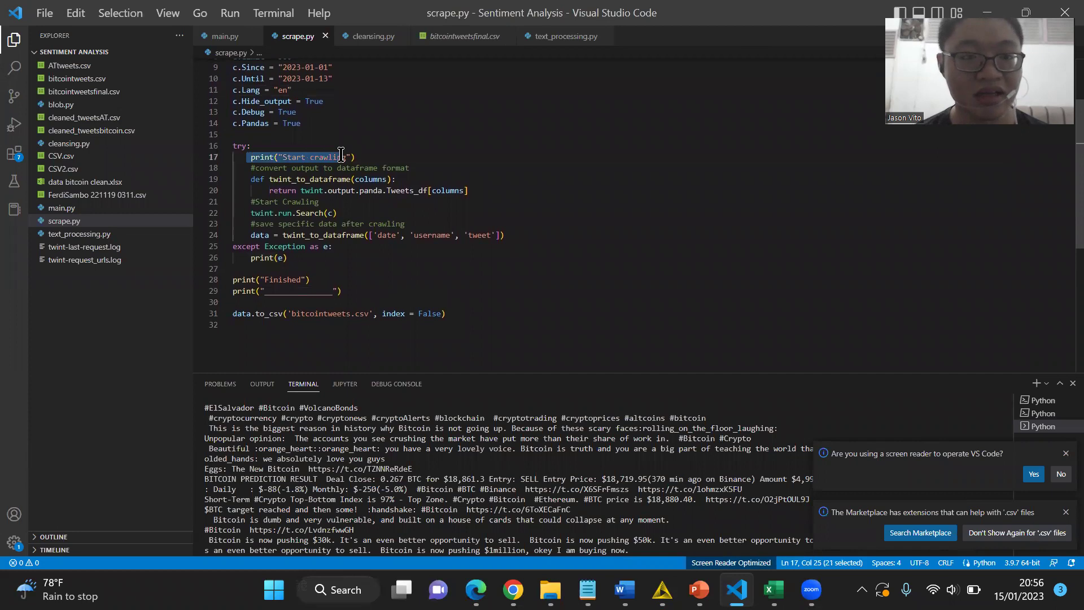
{"action": "scroll", "coordinate": [291, 164], "scroll_direction": "up", "scroll_amount": 3}
{"action": "left_click_drag", "start_coordinate": [251, 131], "coordinate": [309, 121]}
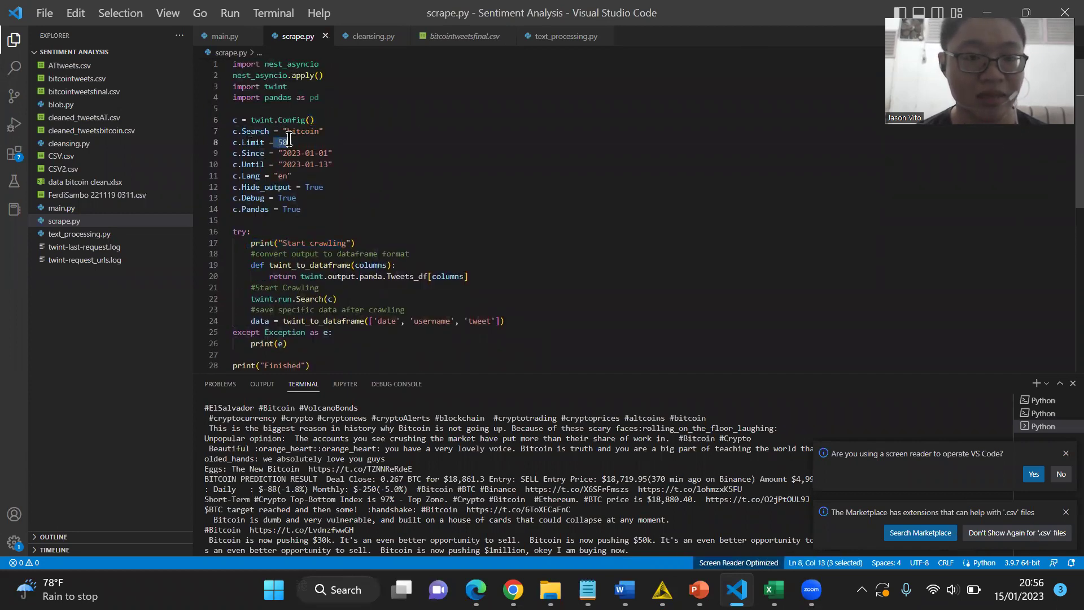
{"action": "left_click", "coordinate": [261, 153]}
{"action": "left_click", "coordinate": [265, 164], "text": "shift"}
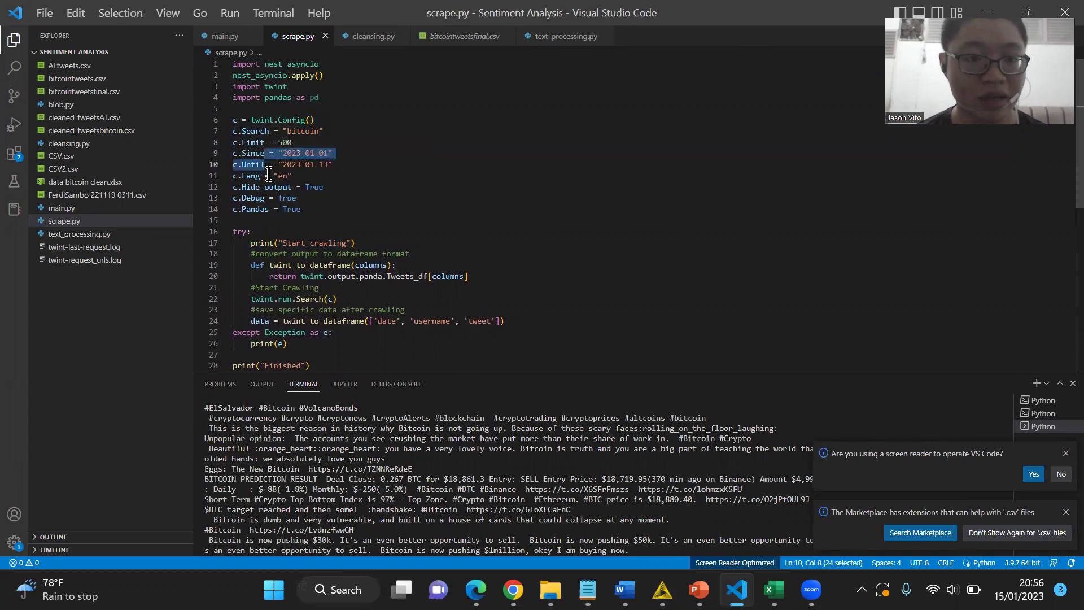
{"action": "left_click", "coordinate": [271, 176]}
Step: Examine the line at the end of scrape.py that exports the crawled data to bitcointweets.csv
{"action": "scroll", "coordinate": [314, 141], "scroll_direction": "down", "scroll_amount": 3}
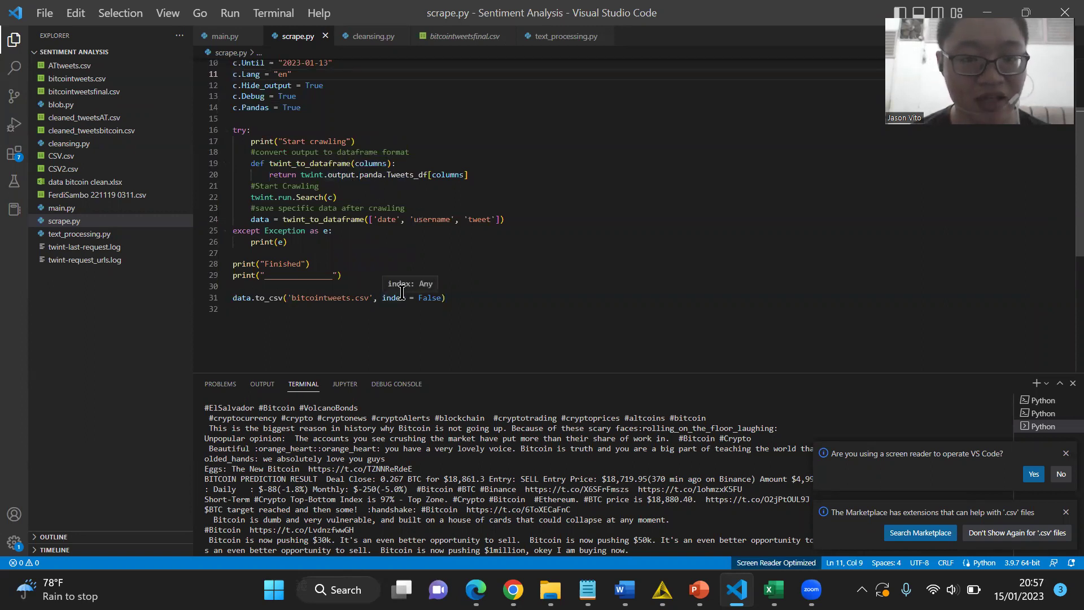
{"action": "left_click_drag", "start_coordinate": [295, 297], "coordinate": [364, 297]}
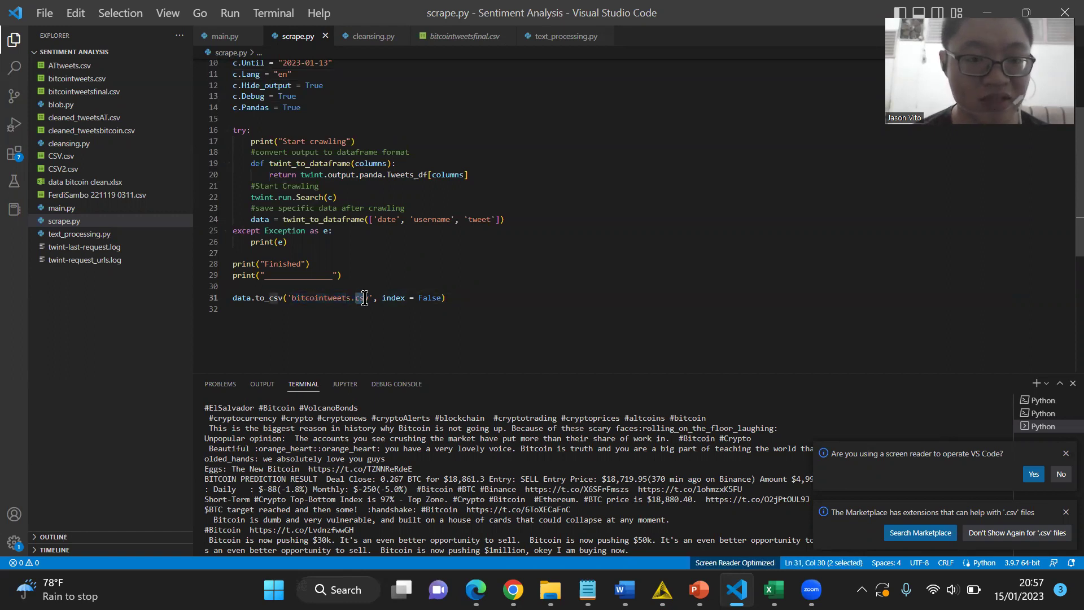
{"action": "left_click_drag", "start_coordinate": [273, 298], "coordinate": [282, 298]}
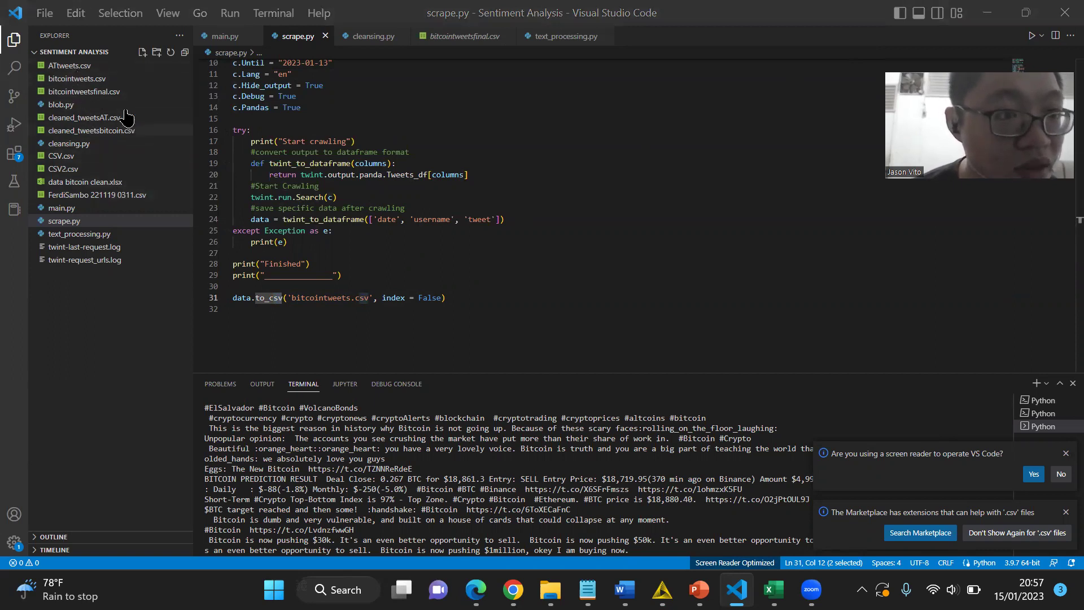
Step: Open bitcointweets.csv and ATtweets.csv from the project folder and look through the scraped tweets
{"action": "left_click", "coordinate": [105, 79]}
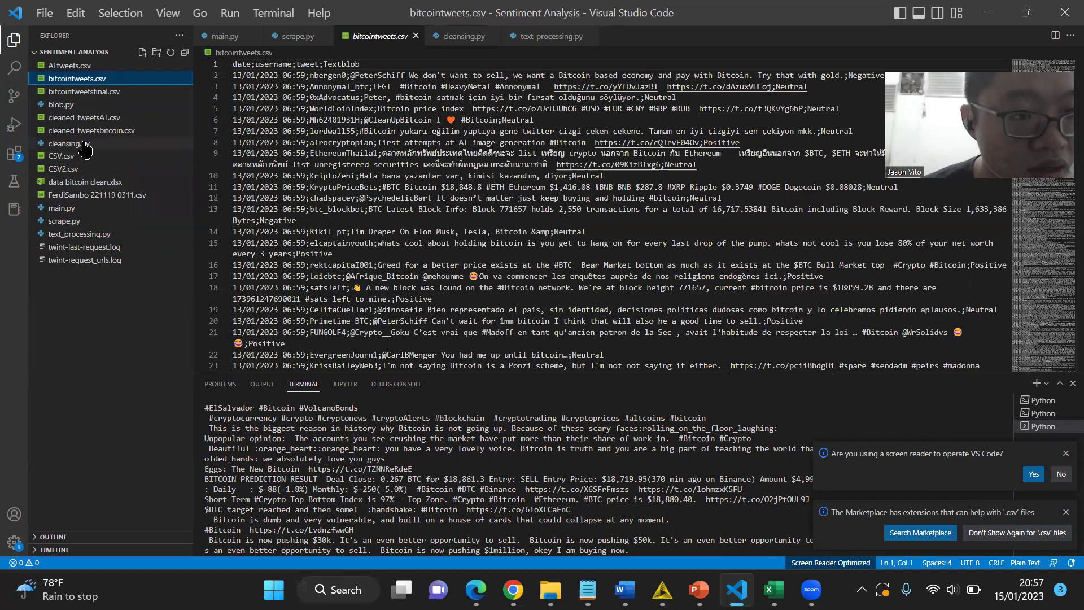
{"action": "left_click", "coordinate": [84, 66]}
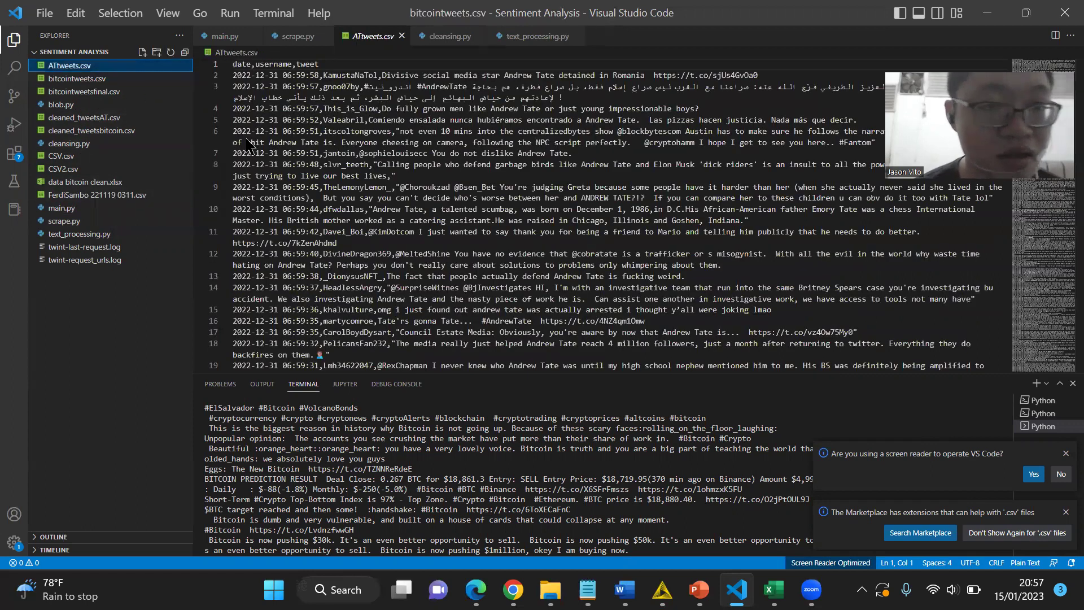
{"action": "scroll", "coordinate": [299, 163], "scroll_direction": "down", "scroll_amount": 3}
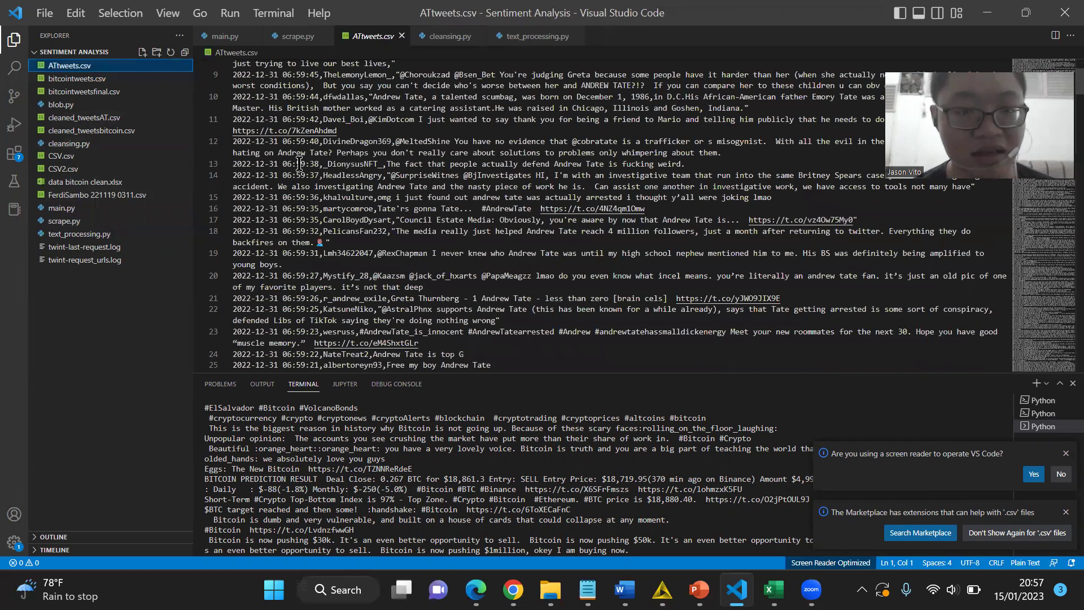
{"action": "scroll", "coordinate": [299, 164], "scroll_direction": "down", "scroll_amount": 20}
{"action": "scroll", "coordinate": [299, 163], "scroll_direction": "down", "scroll_amount": 8}
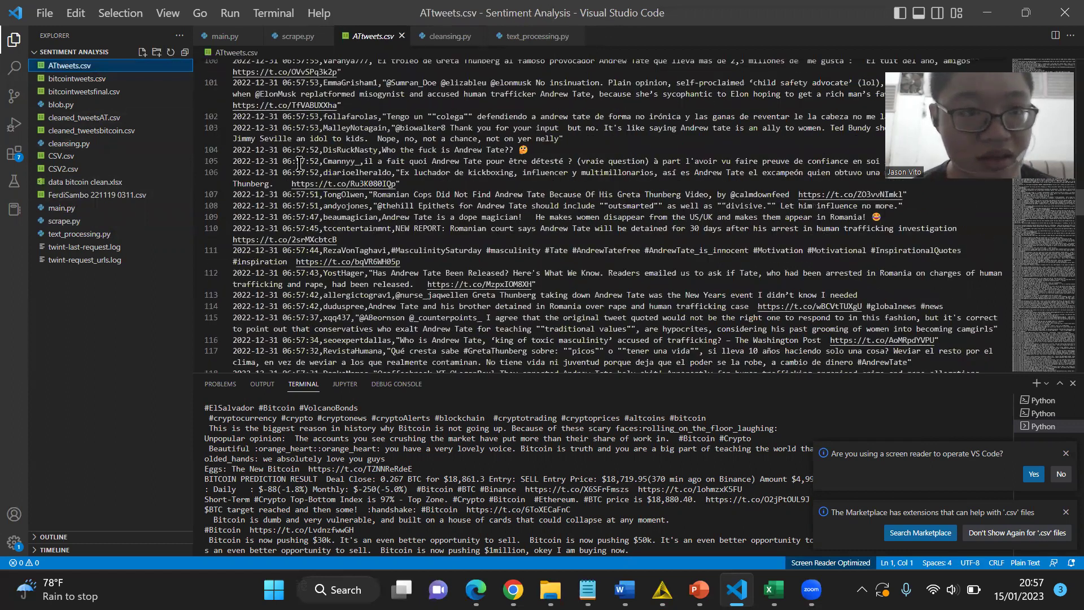
{"action": "scroll", "coordinate": [299, 164], "scroll_direction": "up", "scroll_amount": 20}
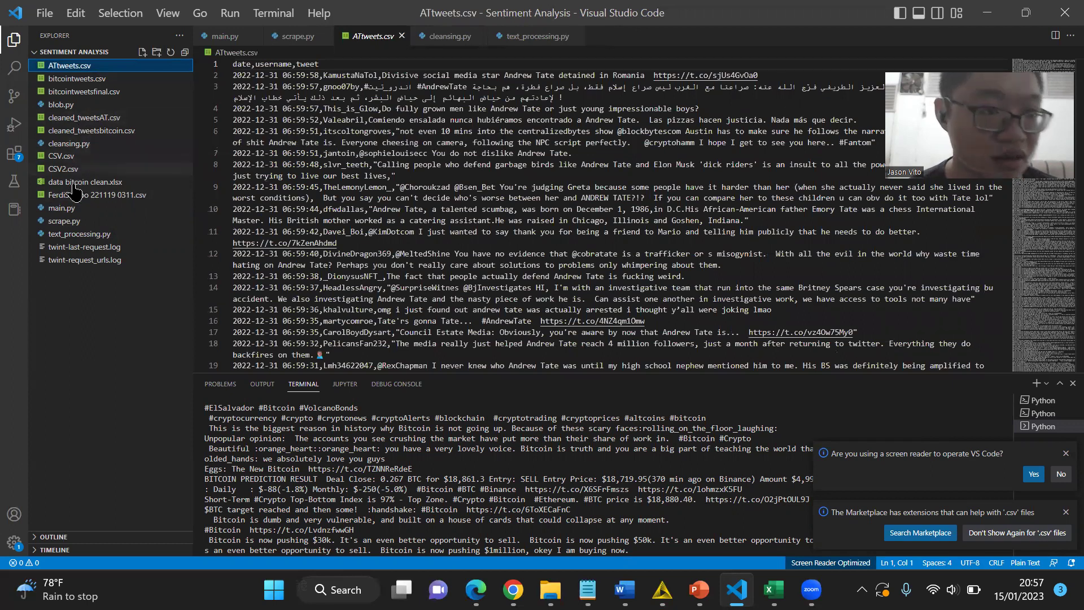
Step: Reopen scrape.py, return to KNIME and search the node repository for "csv reader", clearing the search when done
{"action": "left_click", "coordinate": [68, 221]}
{"action": "left_click", "coordinate": [983, 4]}
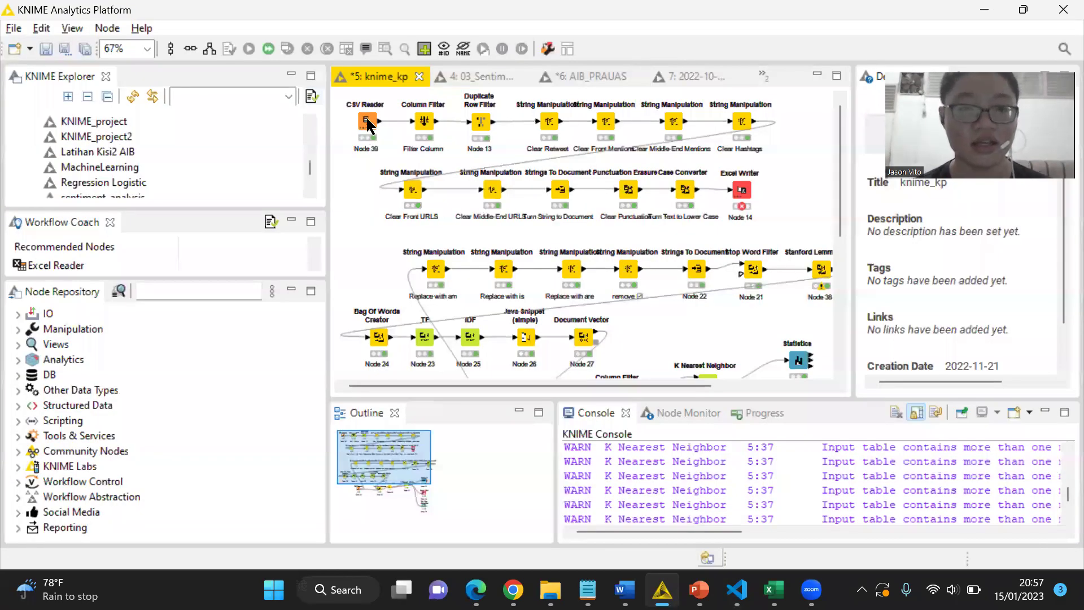
{"action": "right_click", "coordinate": [367, 125]}
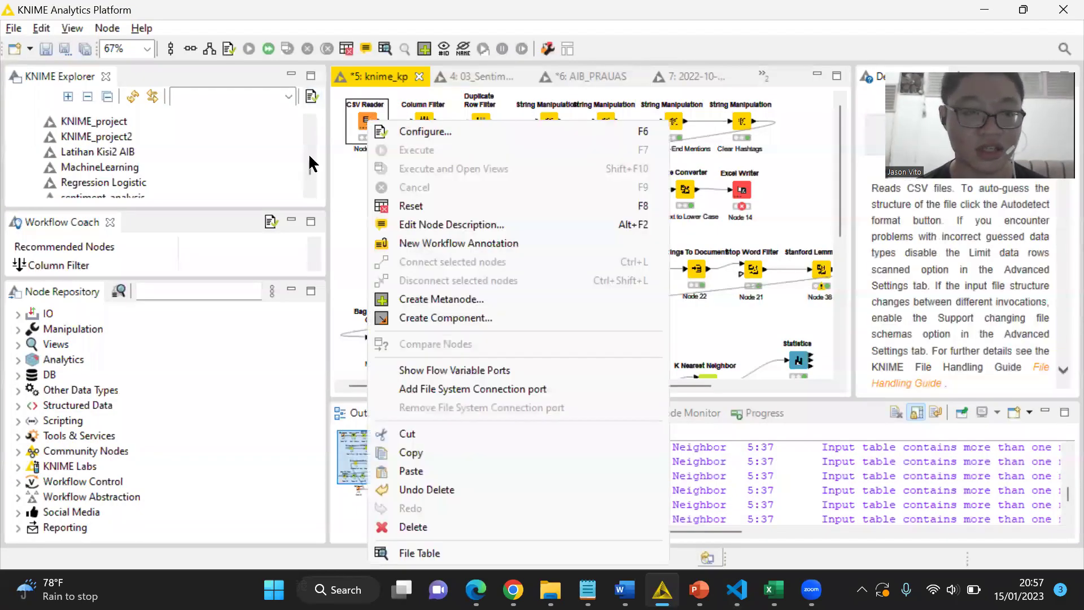
{"action": "left_click", "coordinate": [199, 292]}
{"action": "left_click", "coordinate": [199, 293]}
{"action": "type", "text": "csv reader"}
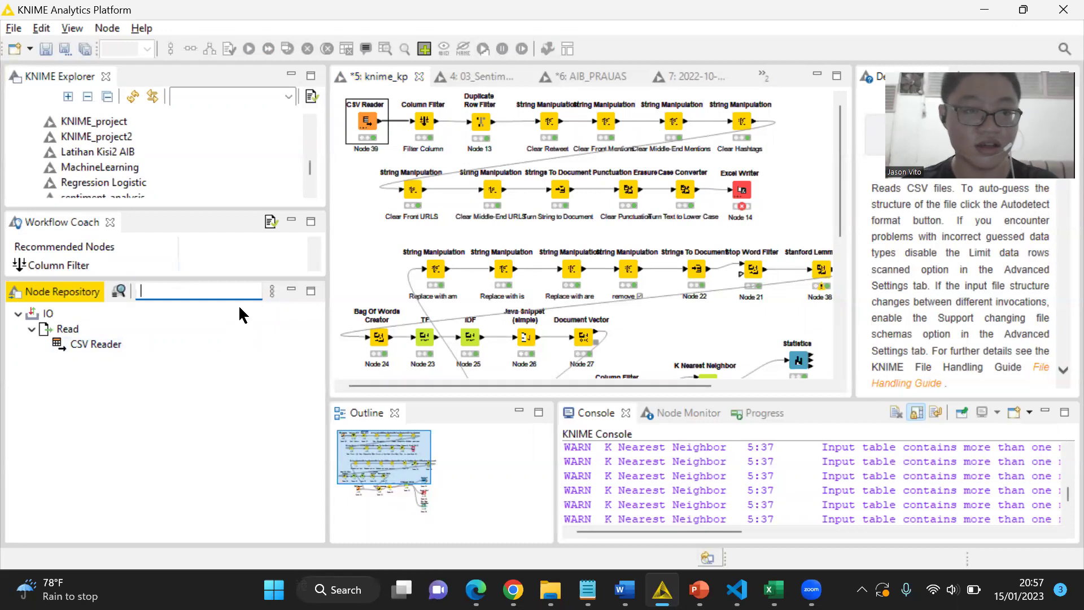
{"action": "key", "text": "ctrl+a"}
{"action": "key", "text": "BackSpace"}
Step: Examine the input file and format settings of the CSV Reader node, leaving its configuration without applying changes
{"action": "left_click", "coordinate": [367, 123]}
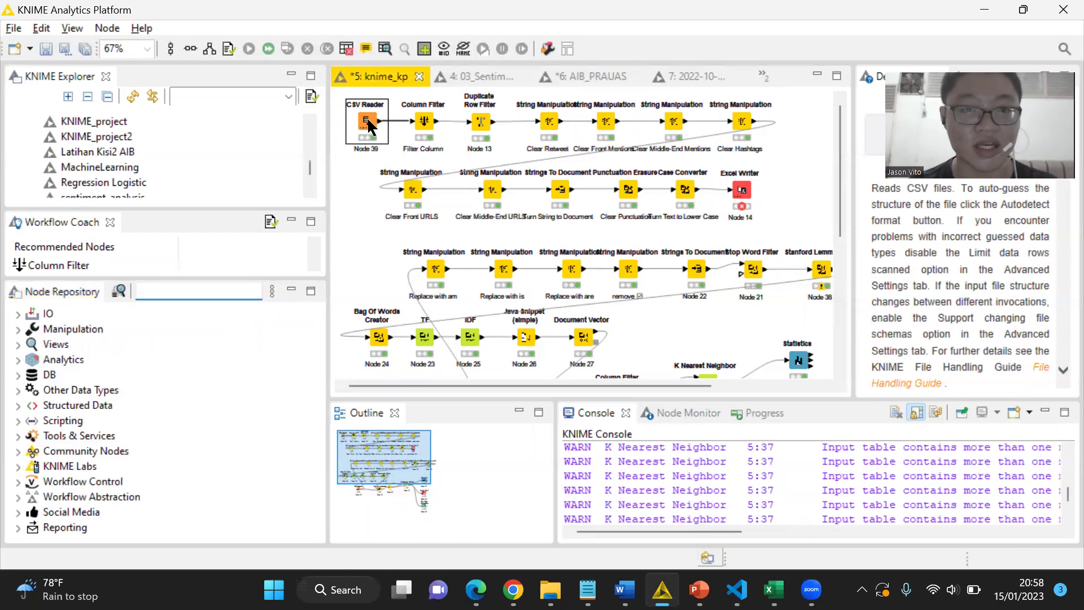
{"action": "double_click", "coordinate": [367, 123]}
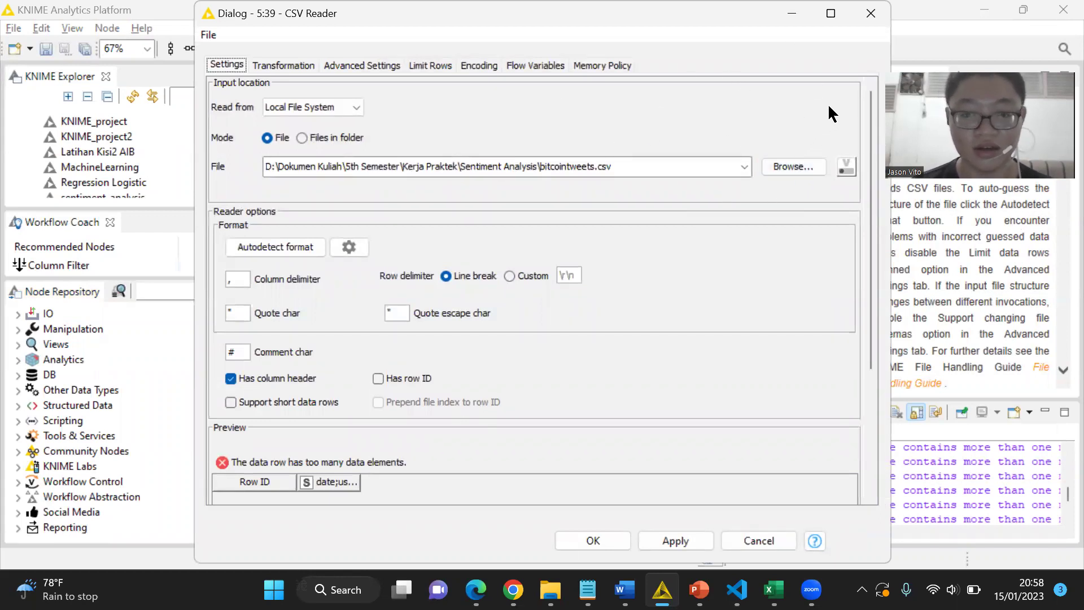
{"action": "left_click", "coordinate": [870, 13]}
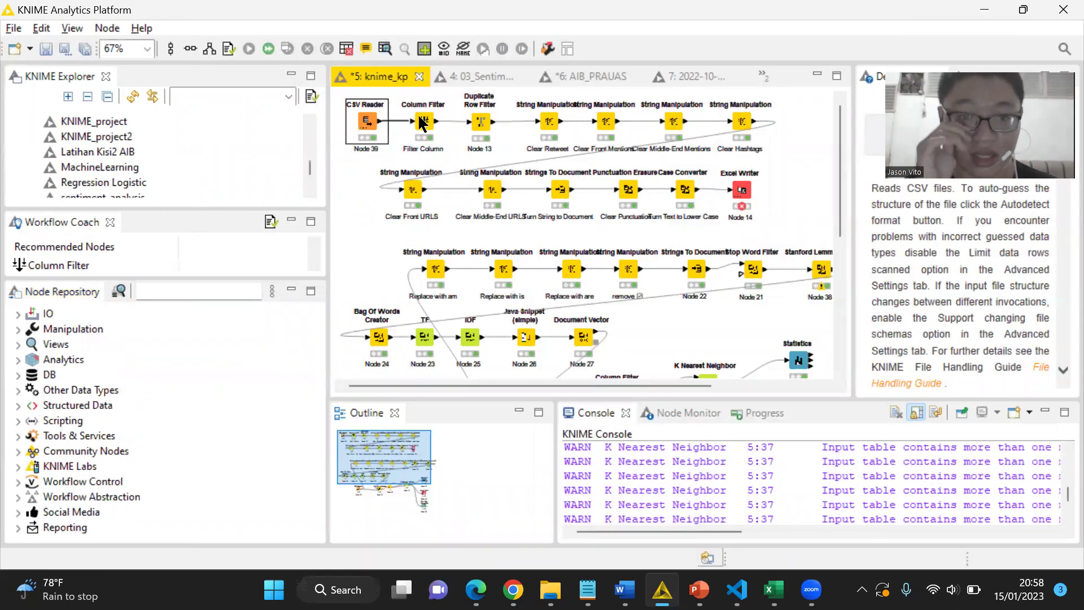
Step: Check which columns the Column Filter node includes and excludes, without applying changes
{"action": "double_click", "coordinate": [425, 123]}
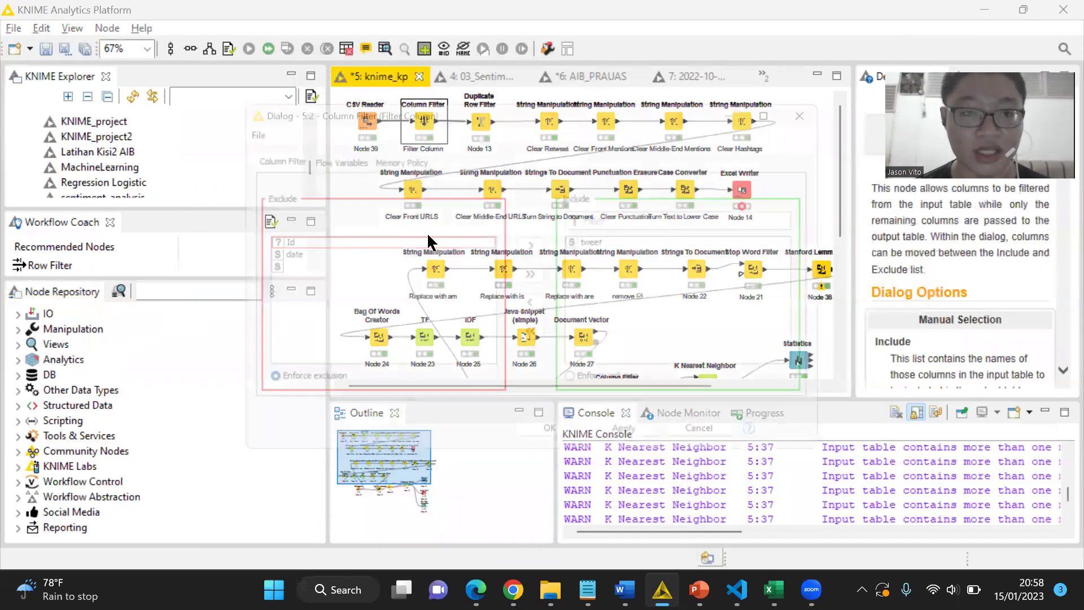
{"action": "left_click", "coordinate": [608, 242]}
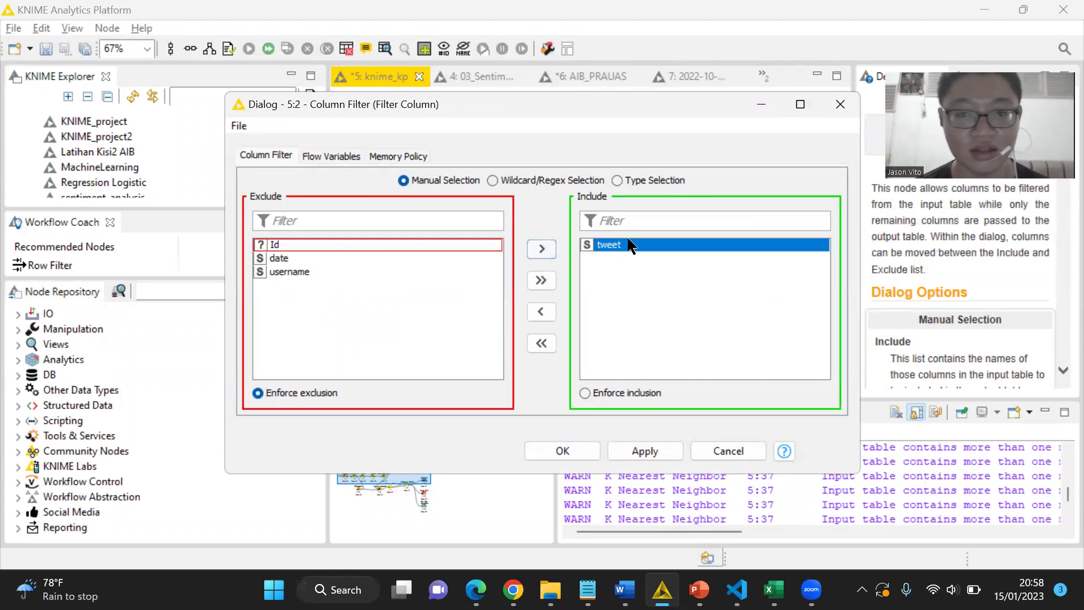
{"action": "left_click", "coordinate": [840, 103]}
Step: Check the Duplicate Row Filter node's columns for duplicate detection, then open its Filtered/Labeled Data table
{"action": "left_click", "coordinate": [480, 121]}
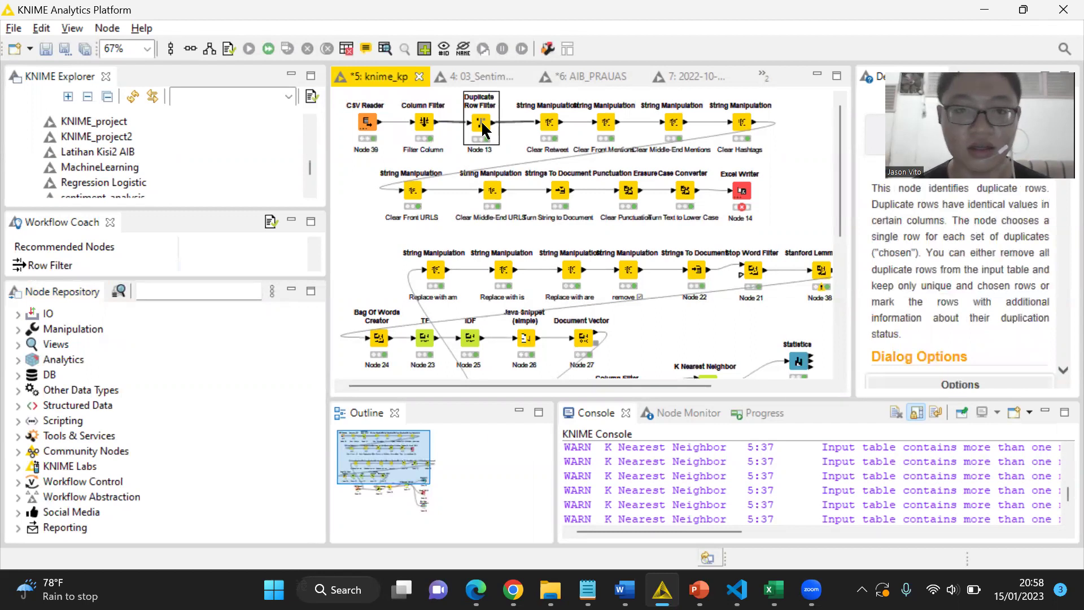
{"action": "right_click", "coordinate": [481, 120]}
{"action": "left_click", "coordinate": [476, 107]}
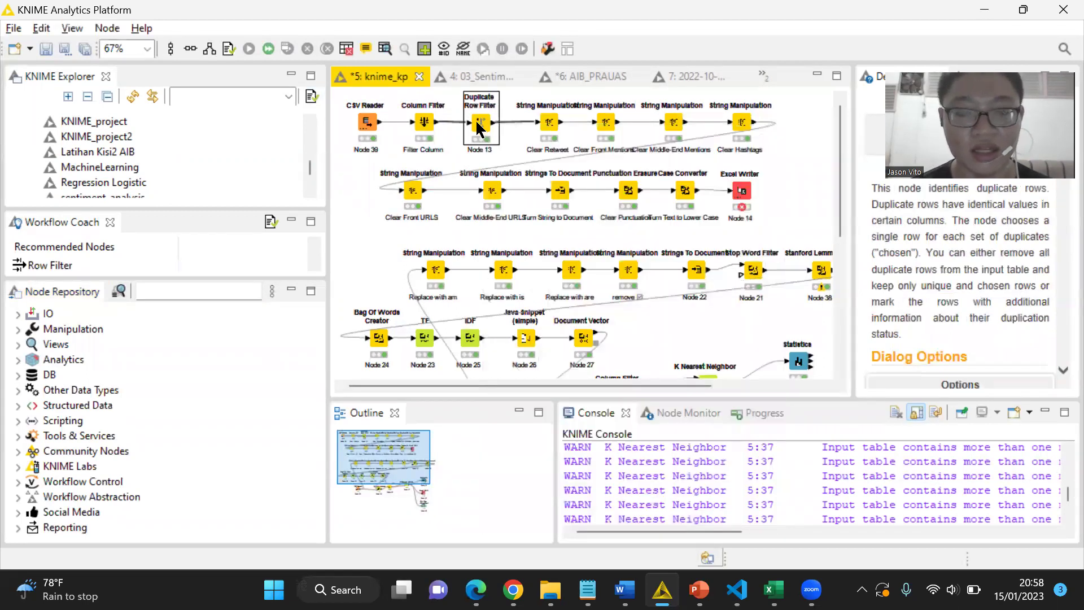
{"action": "double_click", "coordinate": [479, 122]}
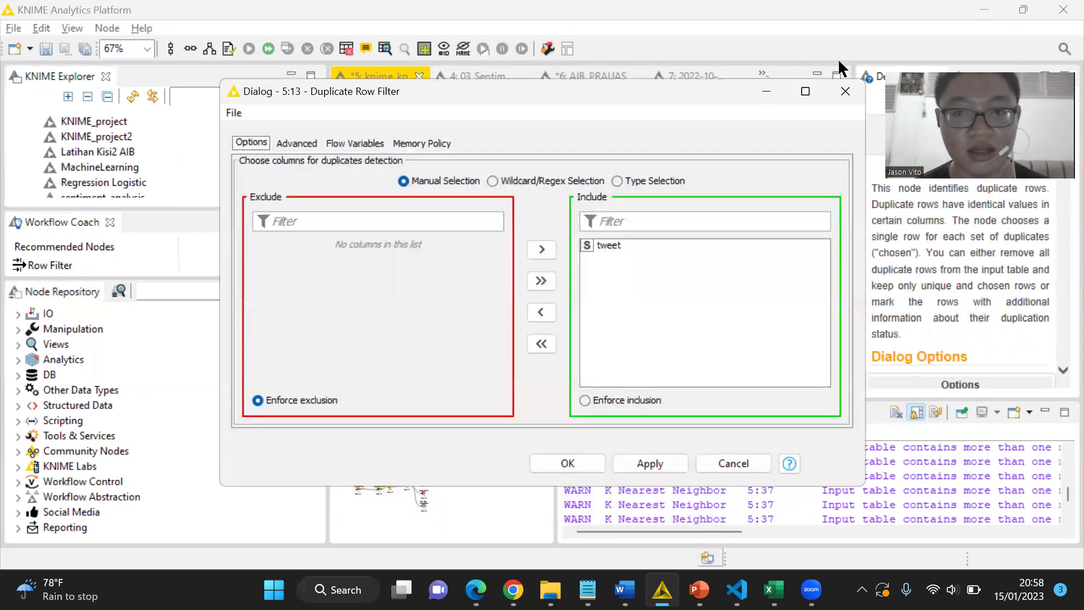
{"action": "left_click", "coordinate": [832, 97]}
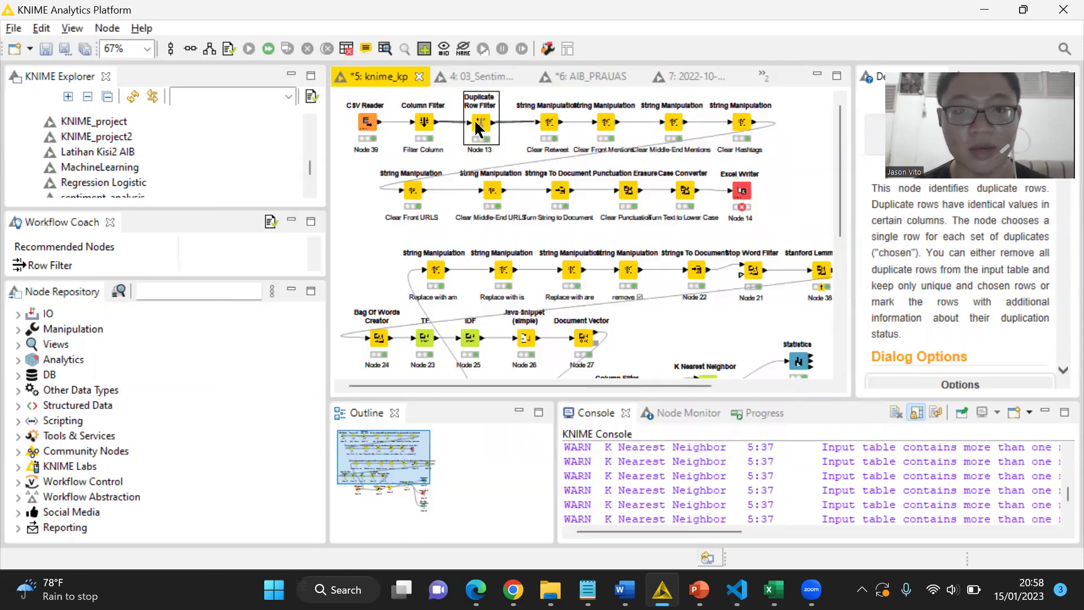
{"action": "right_click", "coordinate": [479, 122]}
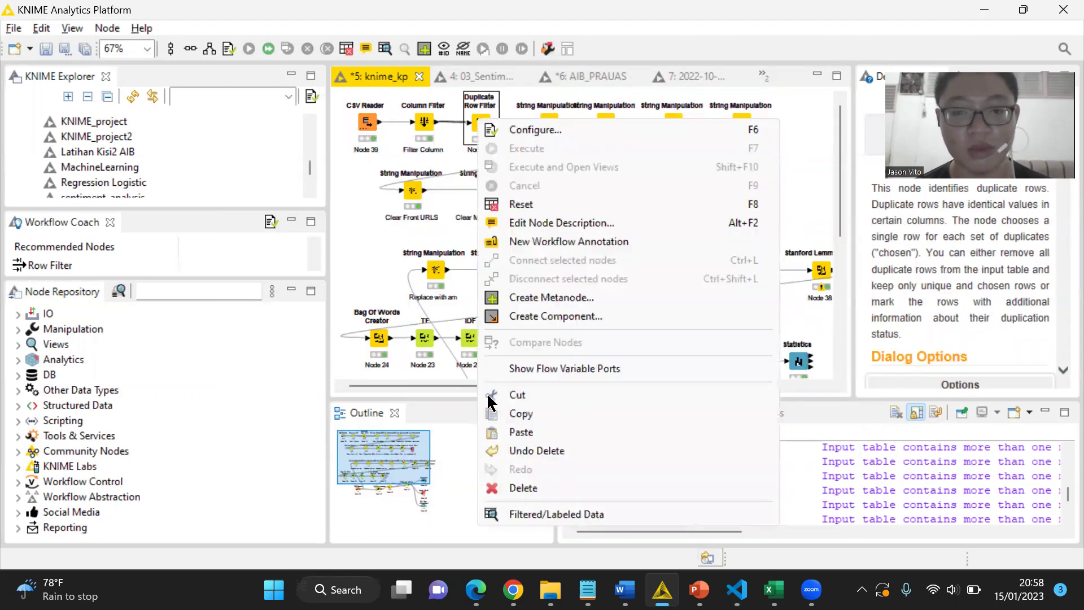
{"action": "left_click", "coordinate": [548, 515]}
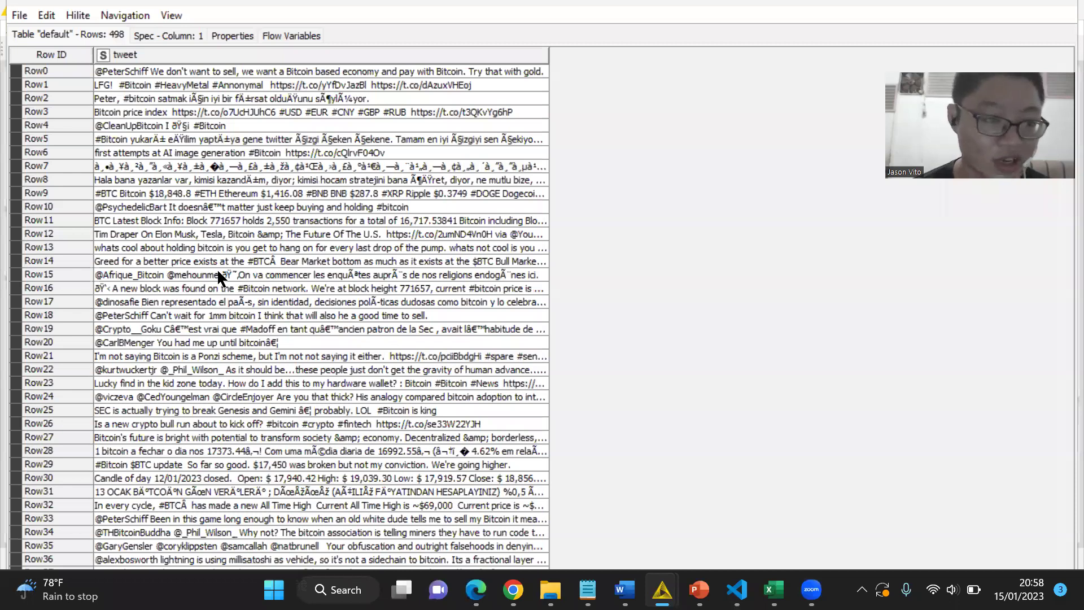
Step: Look through the tweets in the Duplicate Row Filter's Filtered/Labeled Data table, reopening it to read further rows before closing it
{"action": "scroll", "coordinate": [217, 269], "scroll_direction": "down", "scroll_amount": 20}
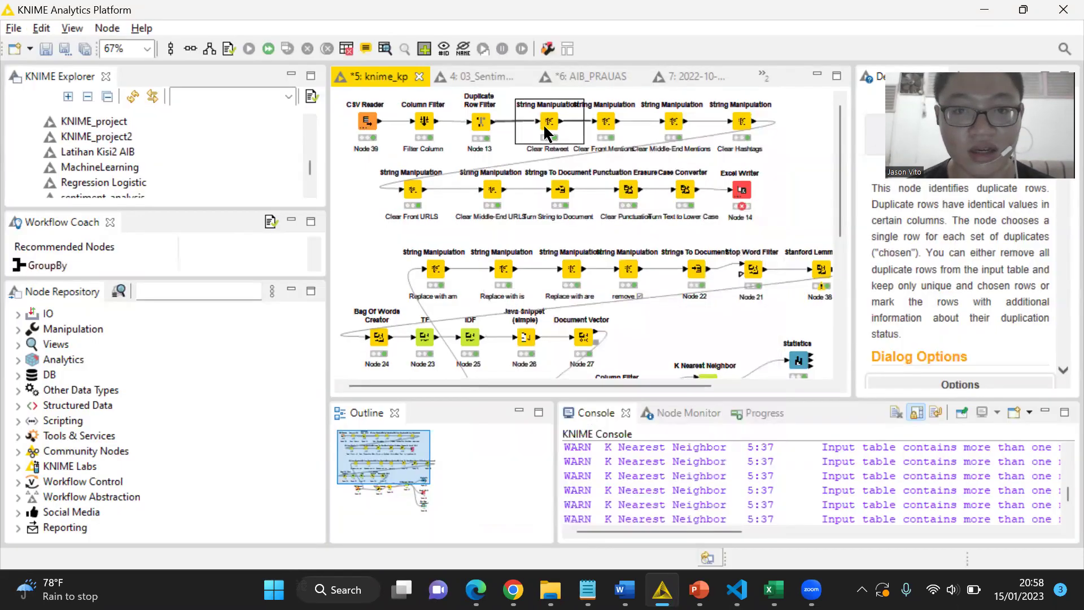
{"action": "left_click", "coordinate": [543, 124]}
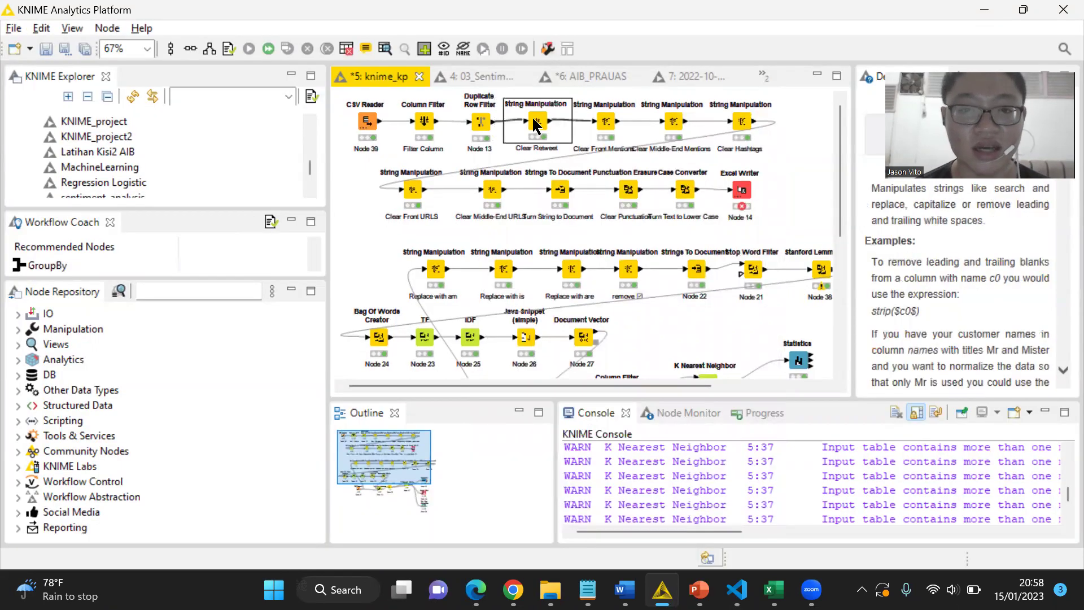
{"action": "right_click", "coordinate": [539, 122]}
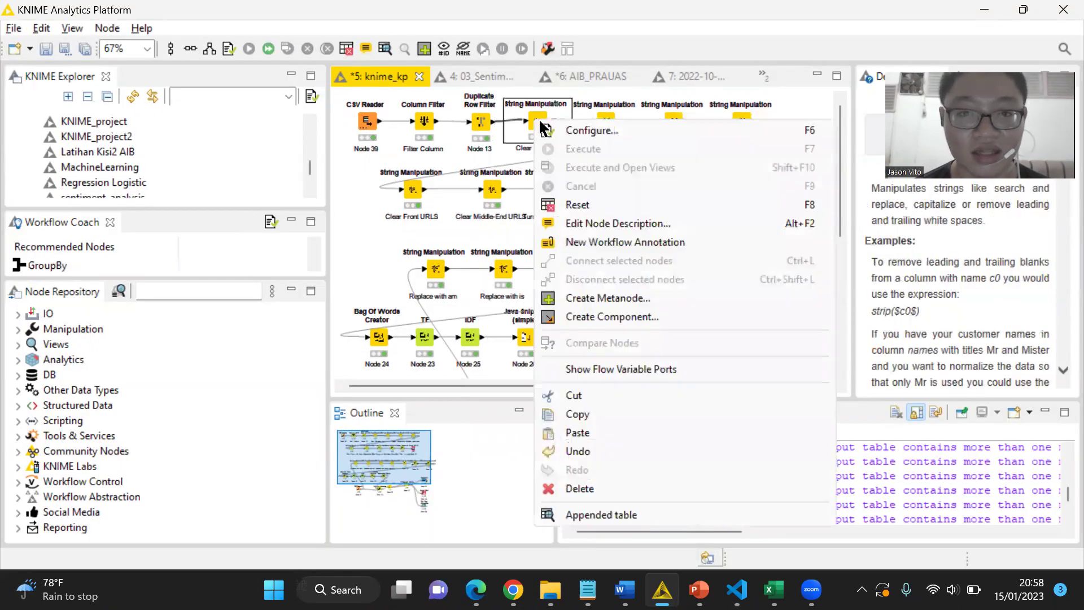
{"action": "right_click", "coordinate": [481, 121]}
{"action": "left_click", "coordinate": [533, 512]}
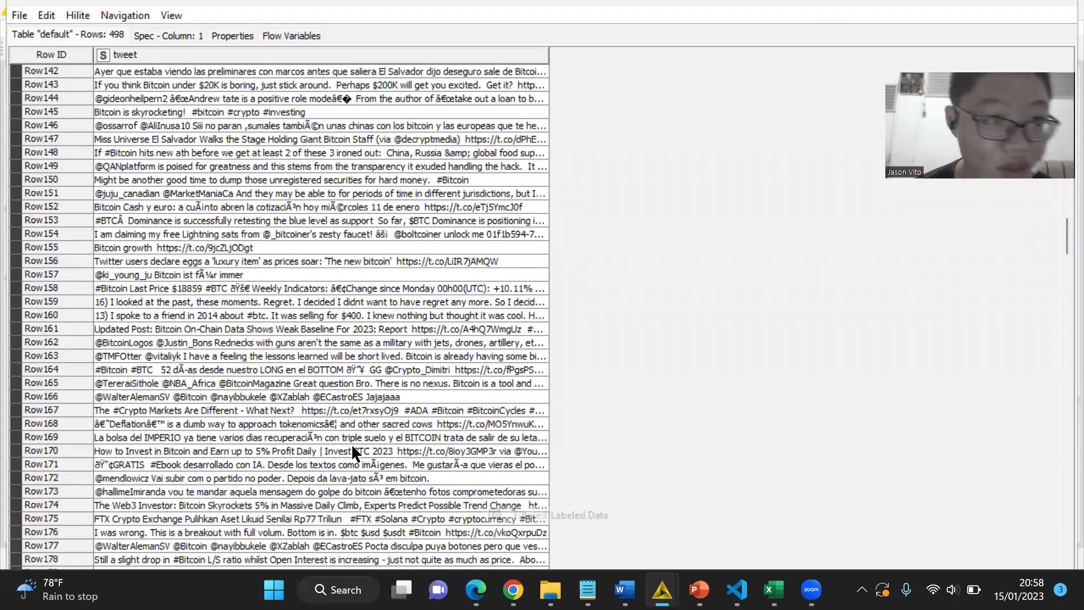
{"action": "scroll", "coordinate": [225, 350], "scroll_direction": "down", "scroll_amount": 12}
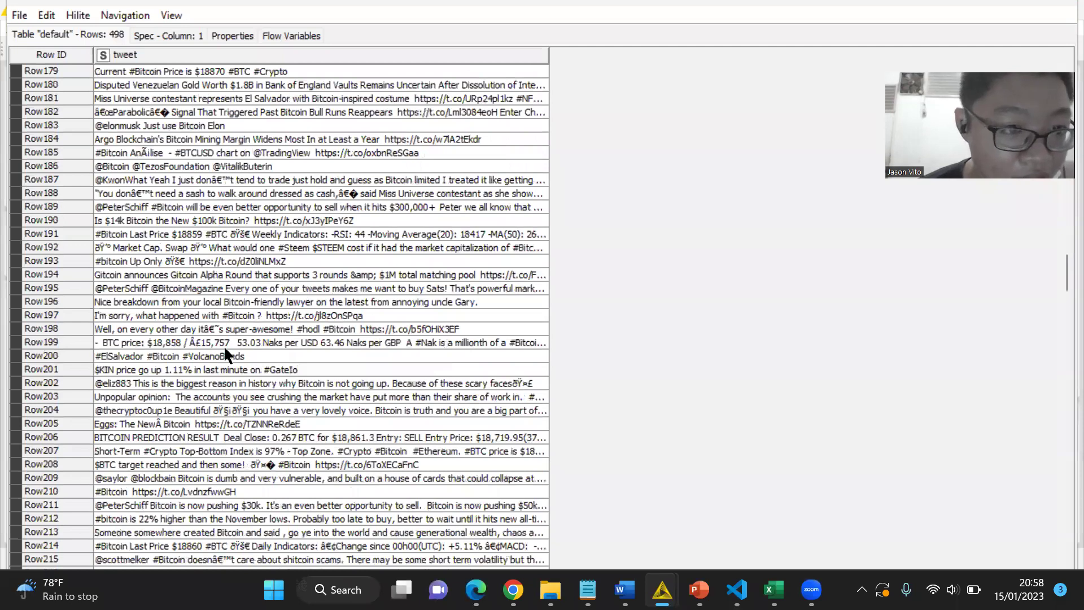
{"action": "scroll", "coordinate": [223, 345], "scroll_direction": "down", "scroll_amount": 13}
{"action": "scroll", "coordinate": [636, 92], "scroll_direction": "down", "scroll_amount": 12}
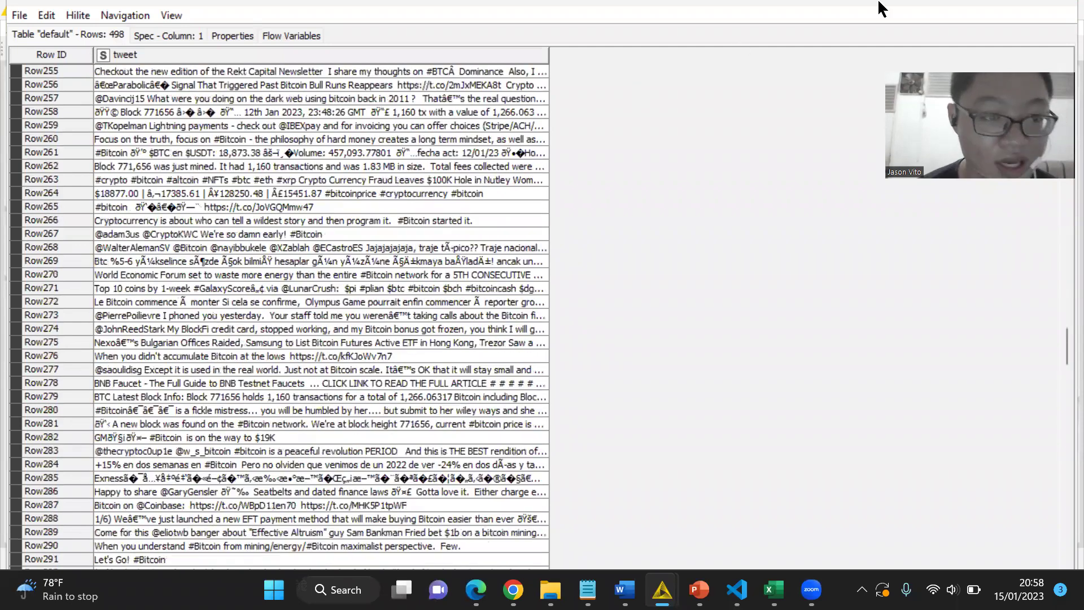
{"action": "scroll", "coordinate": [420, 411], "scroll_direction": "down", "scroll_amount": 12}
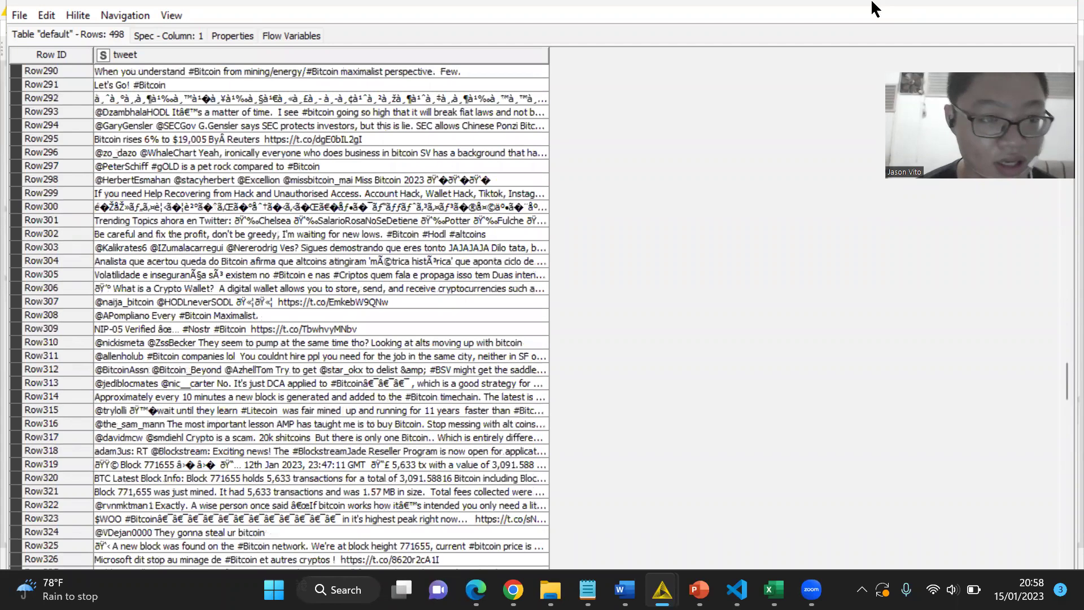
{"action": "key", "text": "alt+F4"}
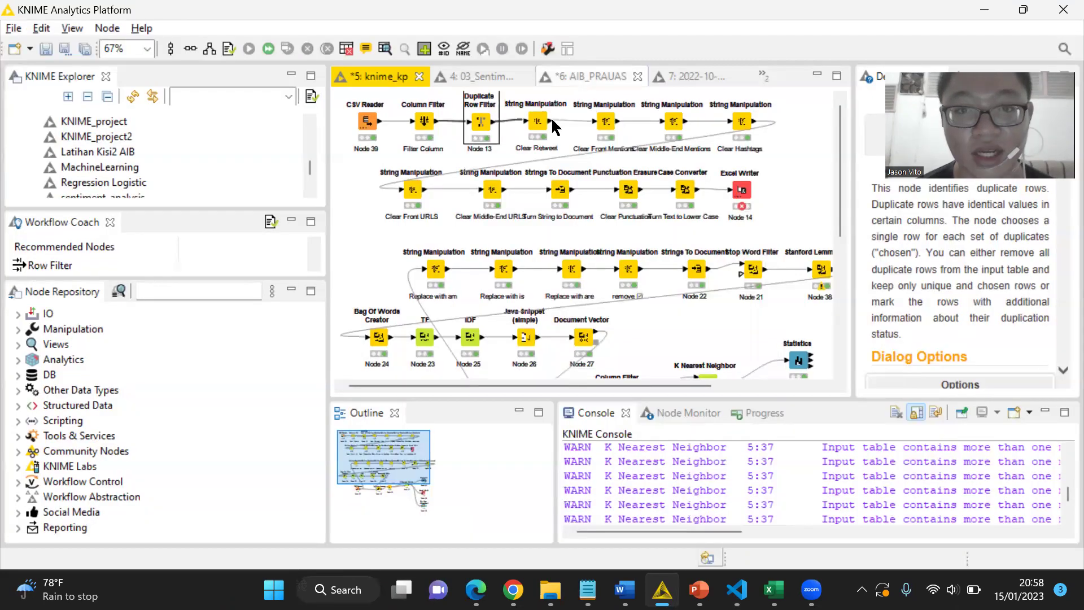
Step: Reopen the Duplicate Row Filter's Filtered/Labeled Data table, highlight the tweet with mentions in Row294, and close the table
{"action": "left_click_drag", "start_coordinate": [601, 123], "coordinate": [606, 128]}
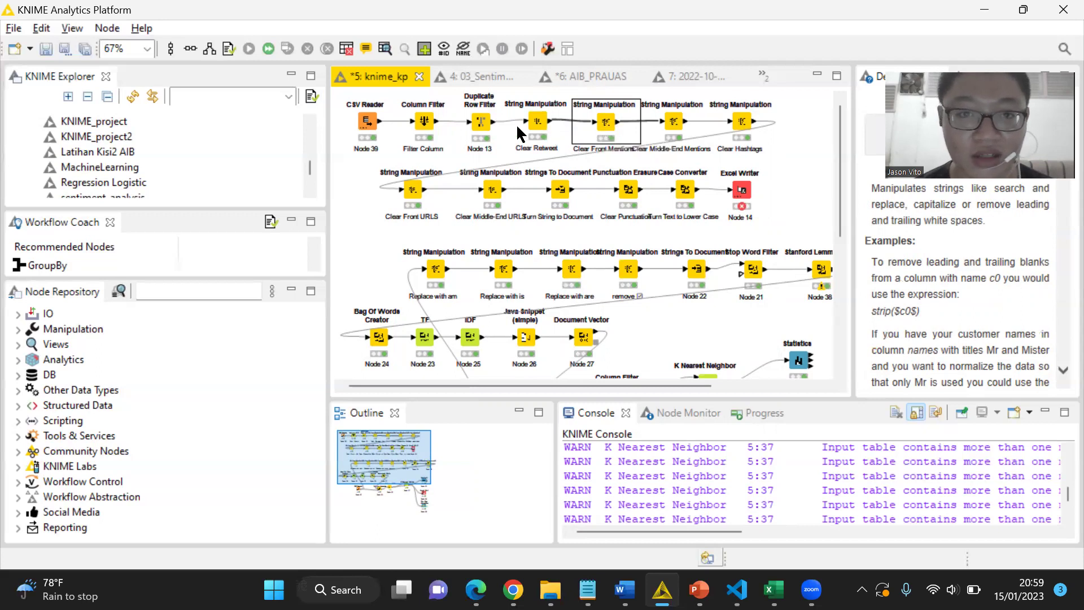
{"action": "right_click", "coordinate": [481, 120]}
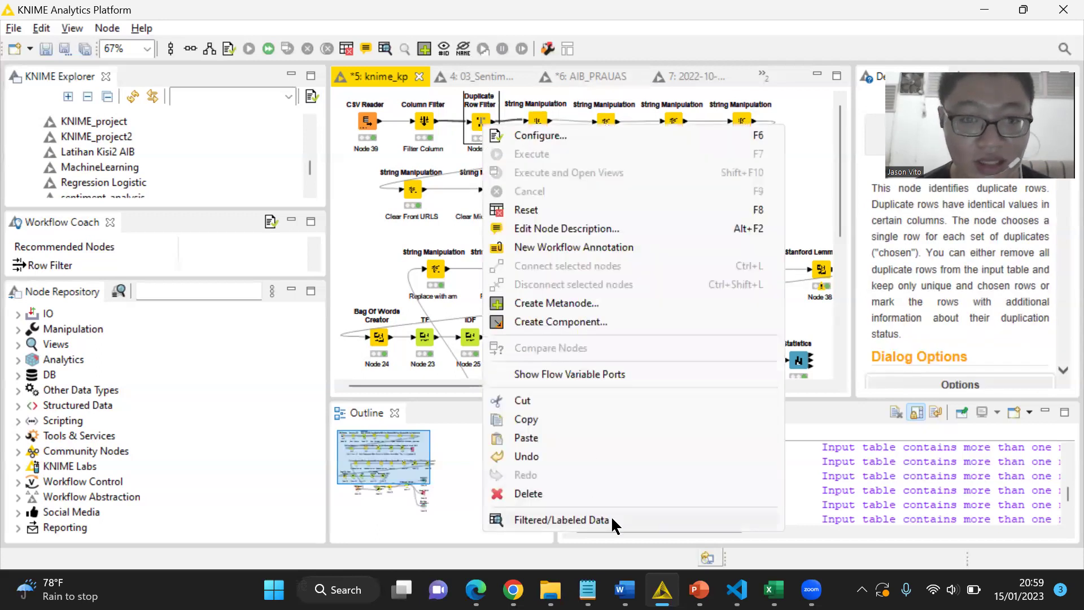
{"action": "left_click", "coordinate": [611, 515]}
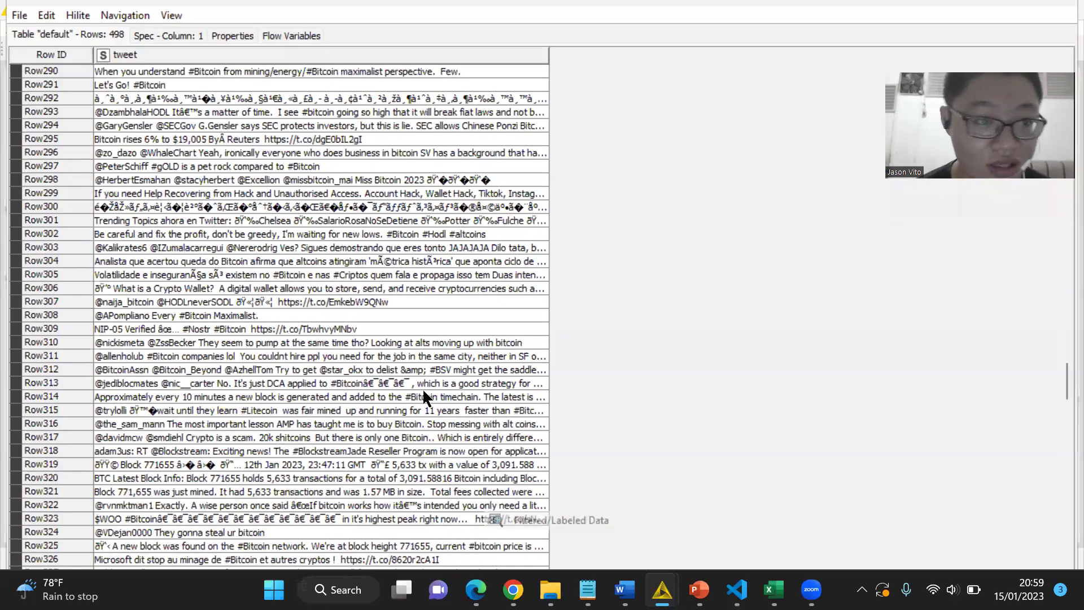
{"action": "left_click", "coordinate": [105, 168]}
{"action": "left_click", "coordinate": [113, 126]}
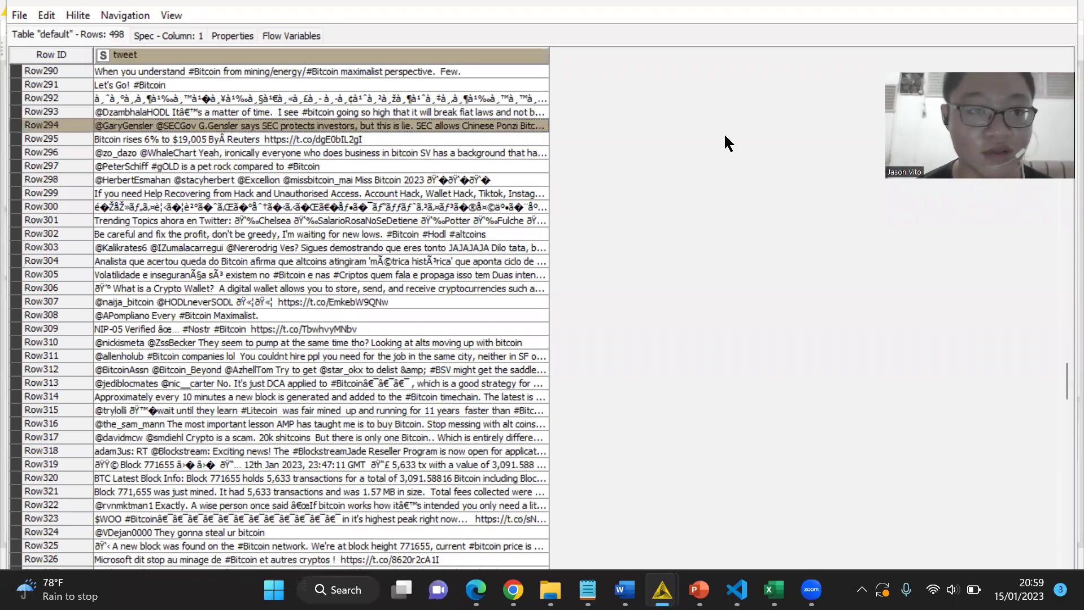
{"action": "left_click", "coordinate": [1045, 8]}
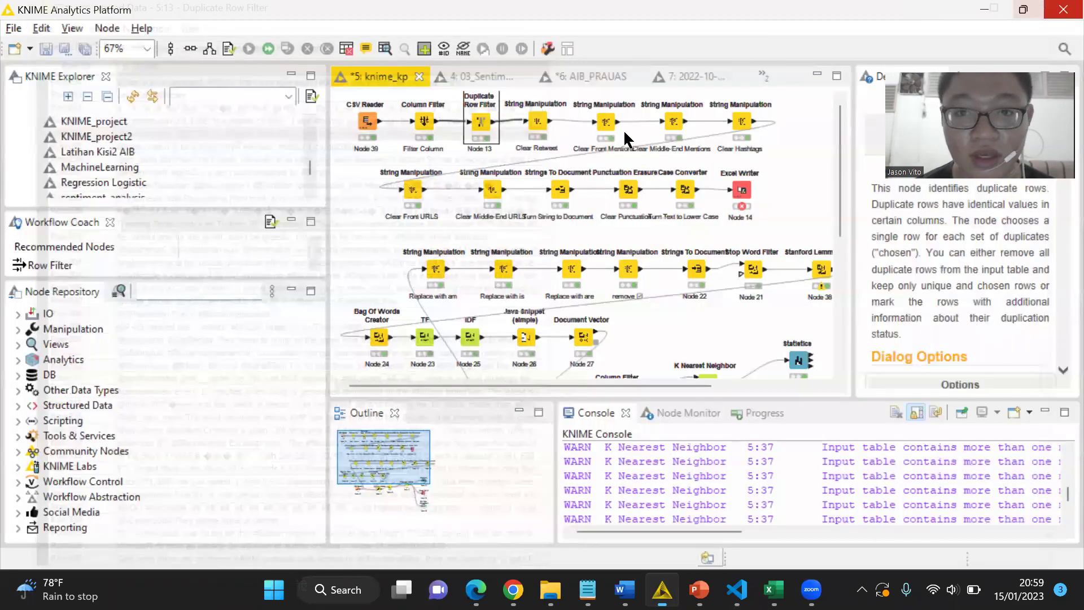
Step: Review the replace expression in the Clear Retweet String Manipulation node, leaving its configuration without applying changes
{"action": "left_click", "coordinate": [606, 123]}
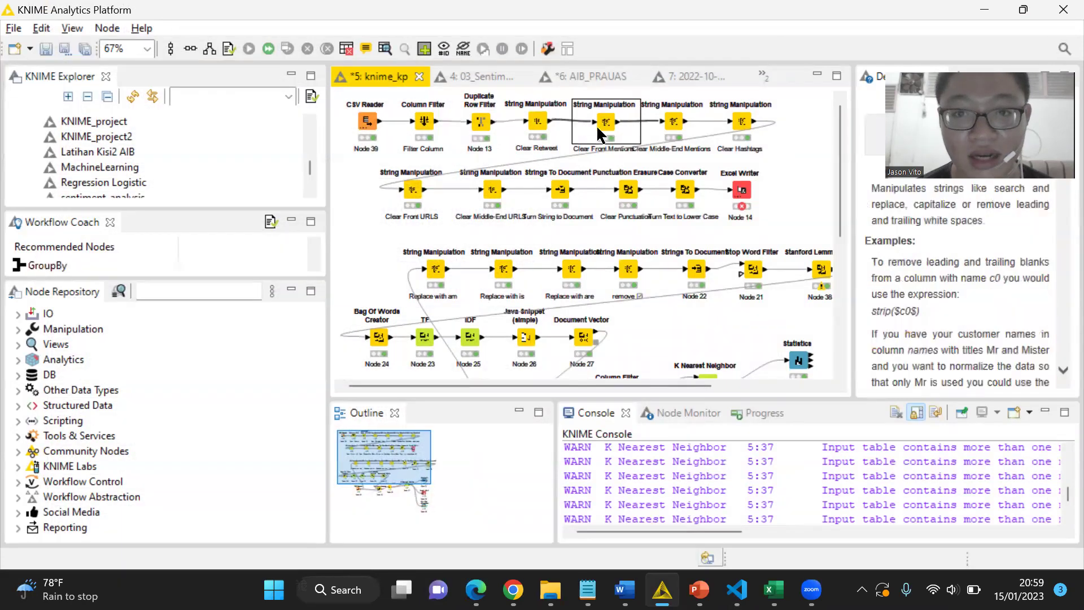
{"action": "left_click", "coordinate": [670, 129]}
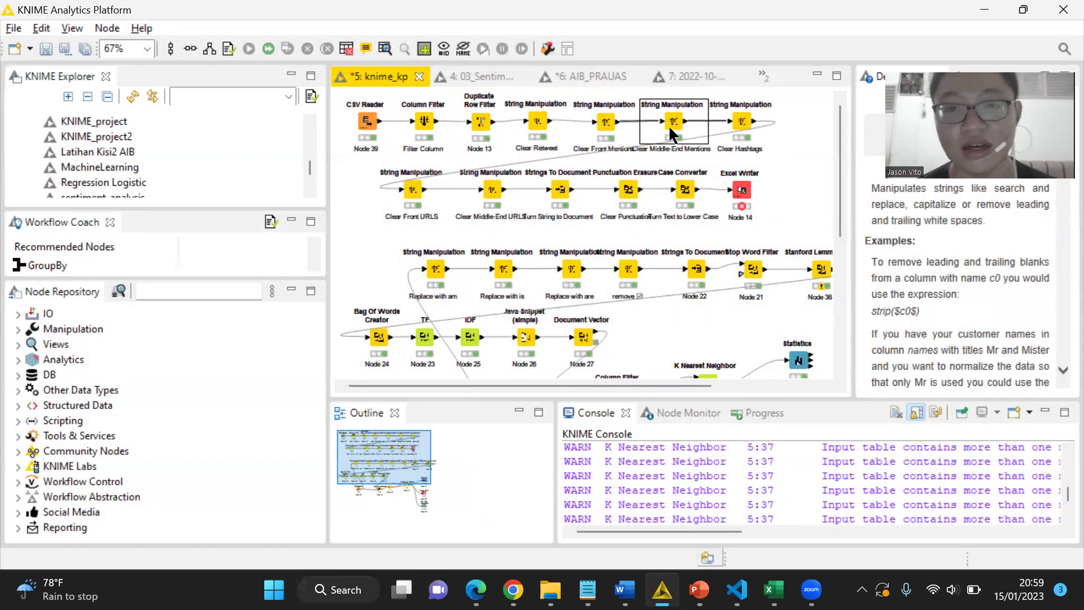
{"action": "double_click", "coordinate": [539, 124]}
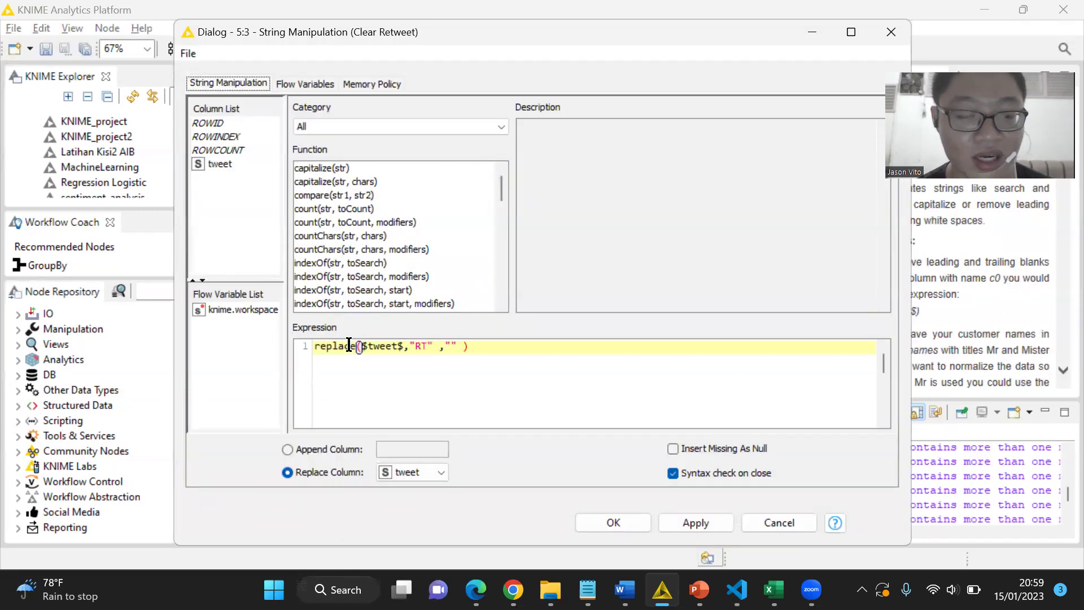
{"action": "left_click_drag", "start_coordinate": [315, 346], "coordinate": [459, 345]}
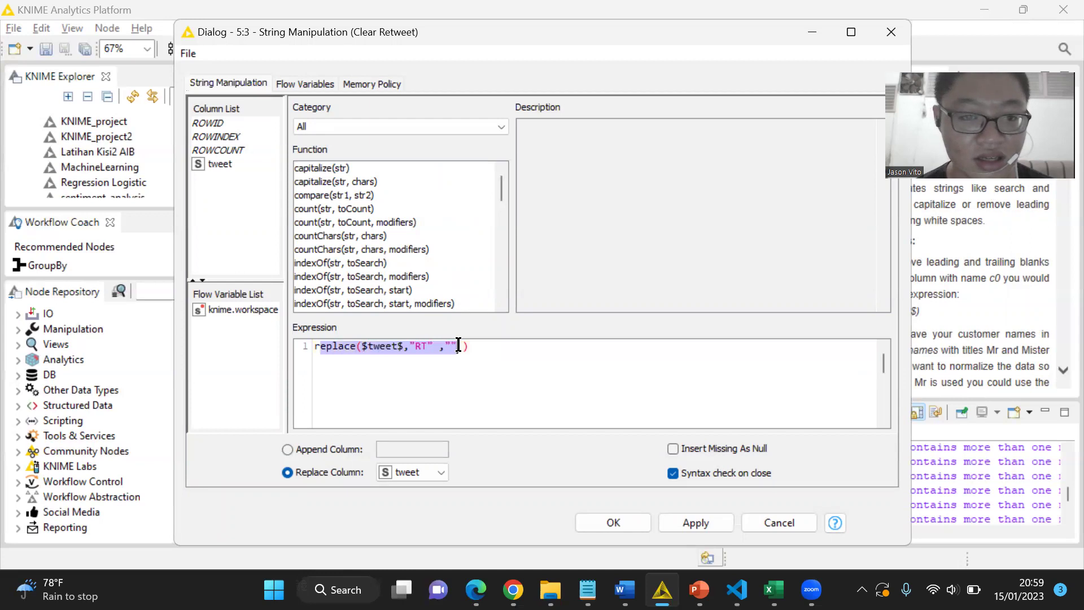
{"action": "left_click", "coordinate": [880, 31]}
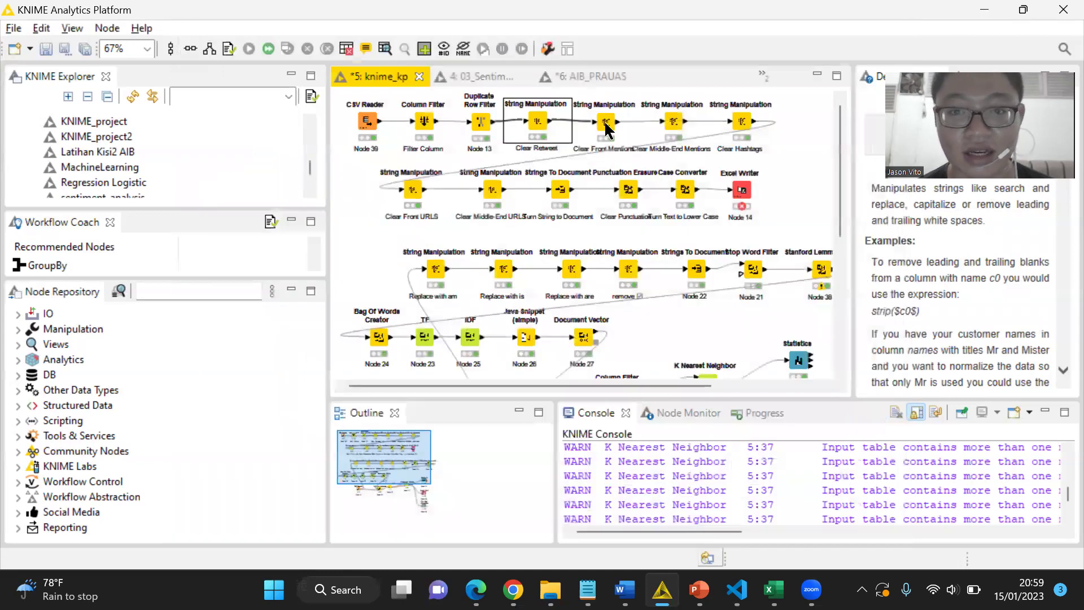
Step: Examine the regexReplace expression of the Clear Front Mentions node, highlighting its @ pattern, and leave without applying changes
{"action": "double_click", "coordinate": [605, 121]}
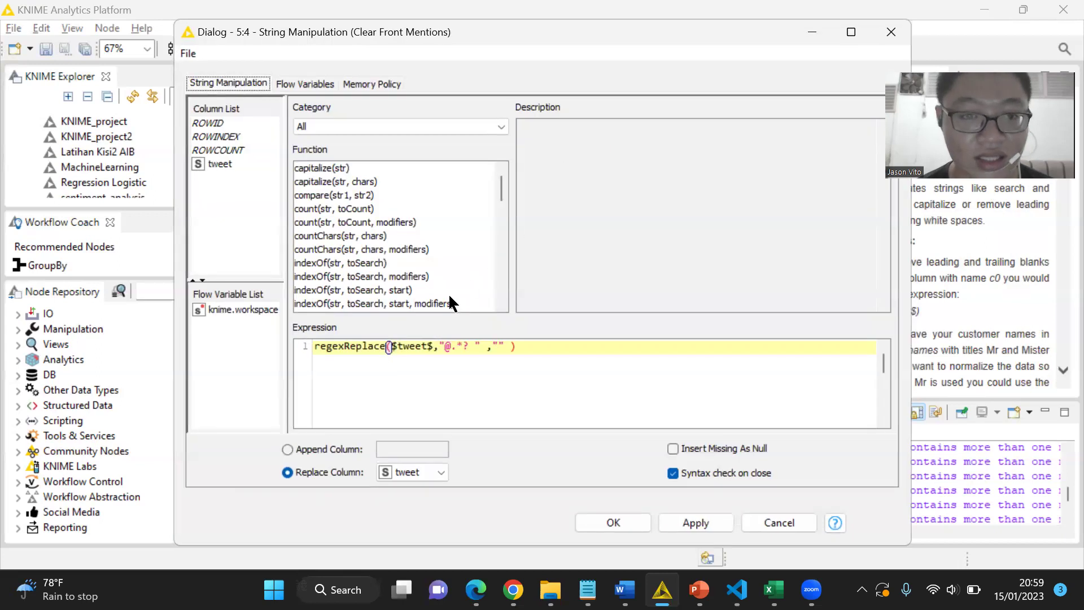
{"action": "left_click_drag", "start_coordinate": [514, 346], "coordinate": [475, 349]}
{"action": "key", "text": "Right"}
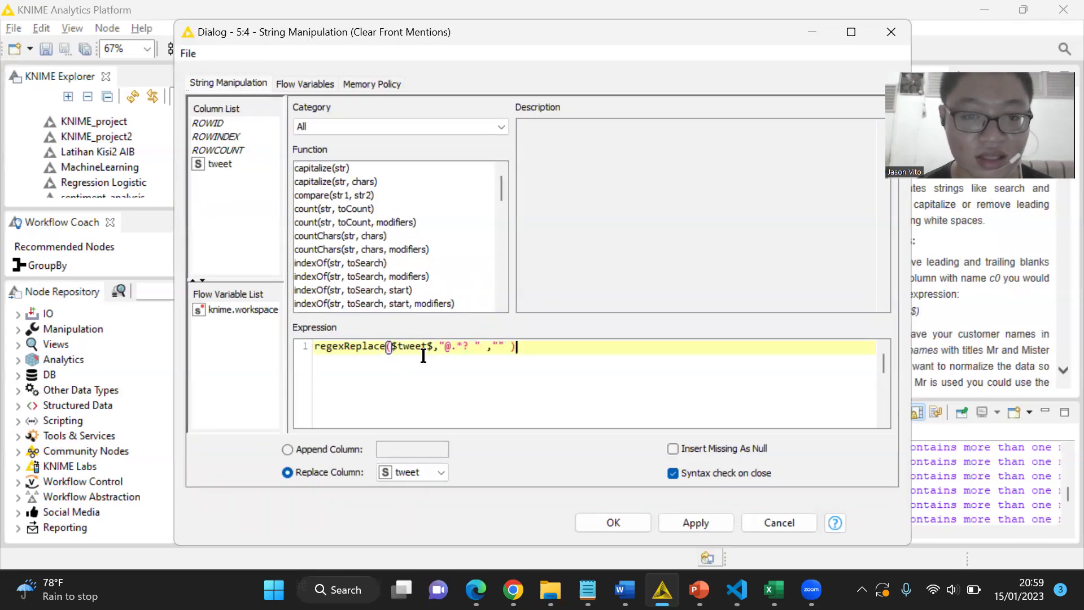
{"action": "left_click_drag", "start_coordinate": [443, 346], "coordinate": [452, 346]}
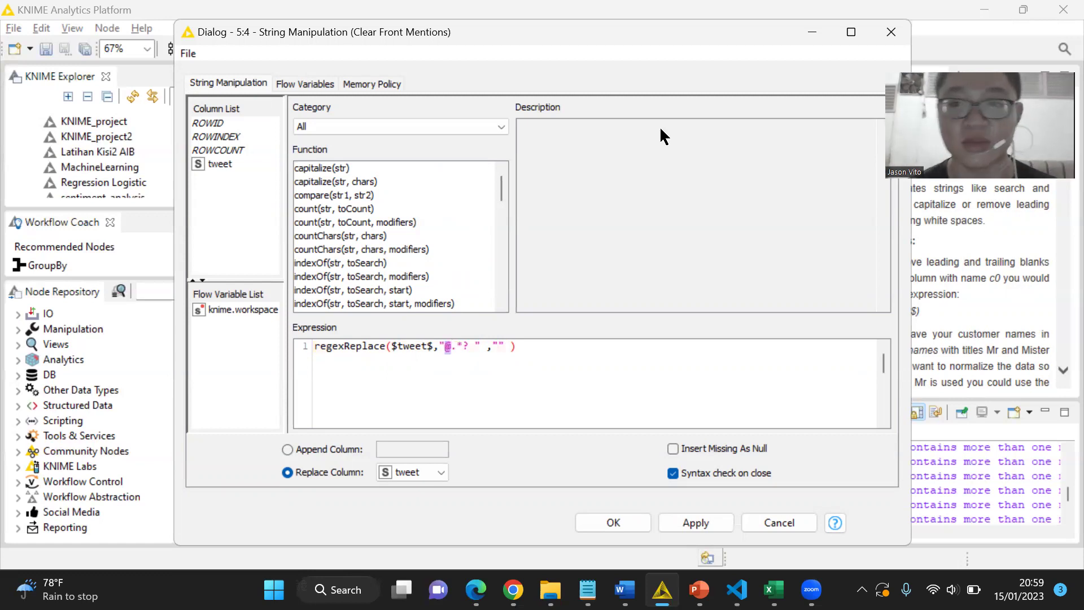
{"action": "left_click", "coordinate": [902, 35]}
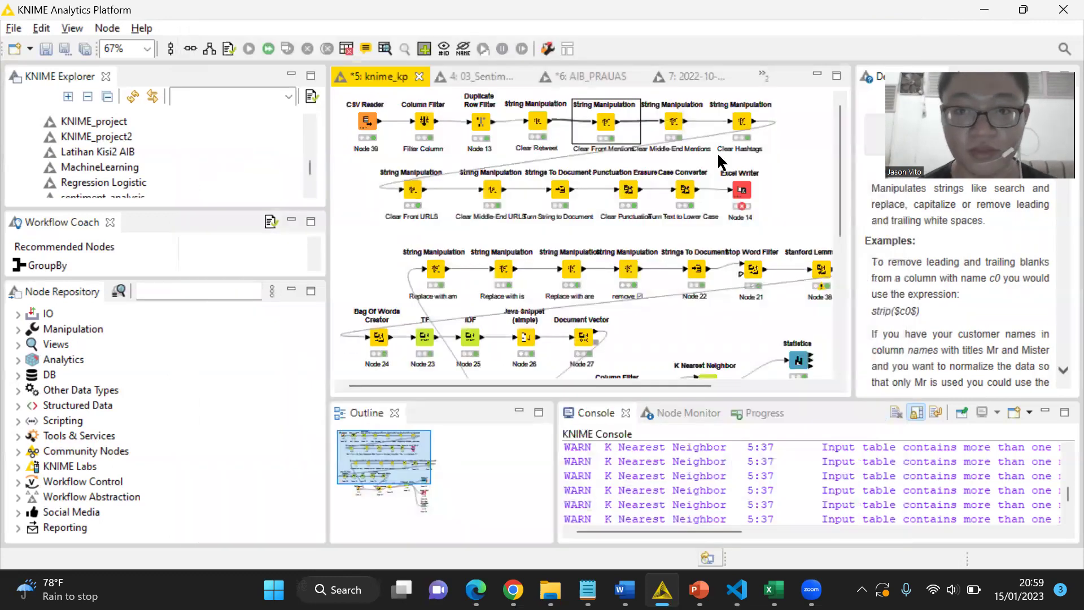
Step: Check the regexReplace expression of the Clear Middle-End Mentions node without applying changes
{"action": "left_click", "coordinate": [675, 125]}
{"action": "double_click", "coordinate": [676, 125]}
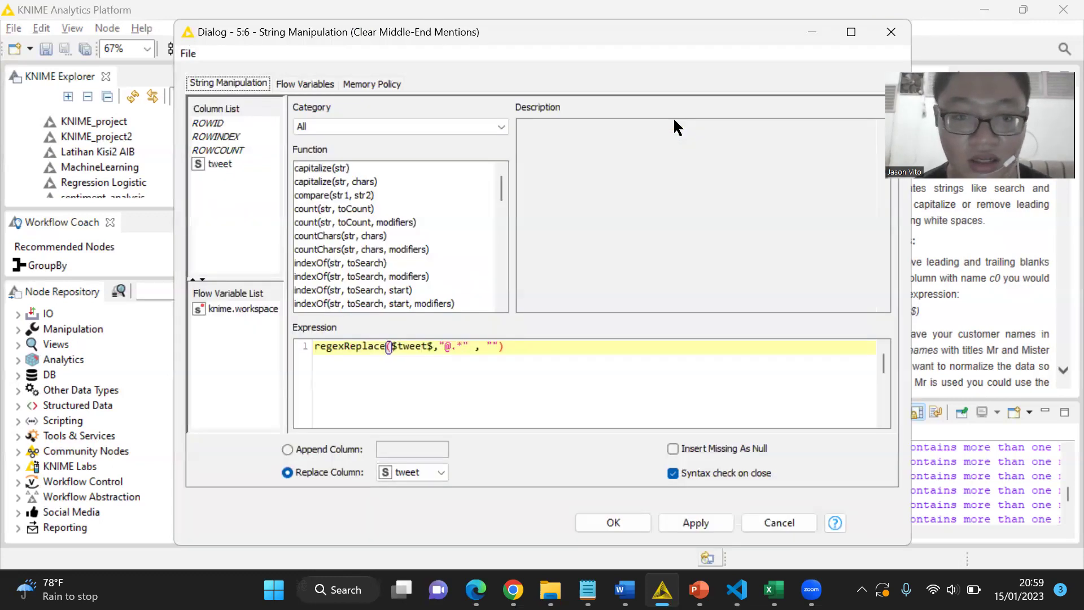
{"action": "left_click", "coordinate": [891, 35]}
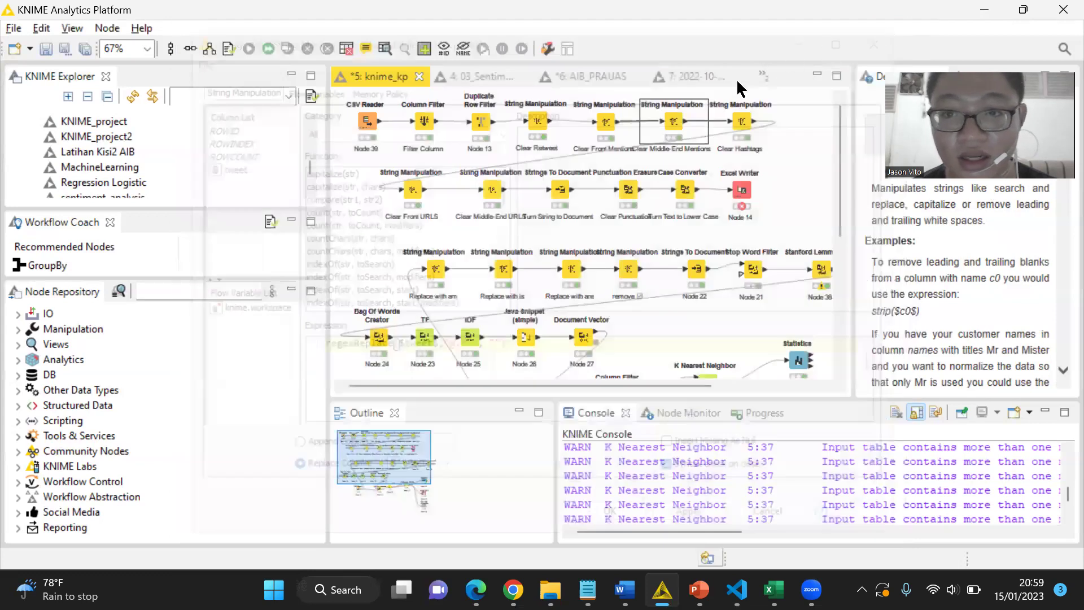
Step: Inspect the hashtag pattern in the Clear Hashtags node's regexReplace expression, leaving its configuration without applying changes
{"action": "left_click", "coordinate": [741, 121]}
{"action": "double_click", "coordinate": [741, 121]}
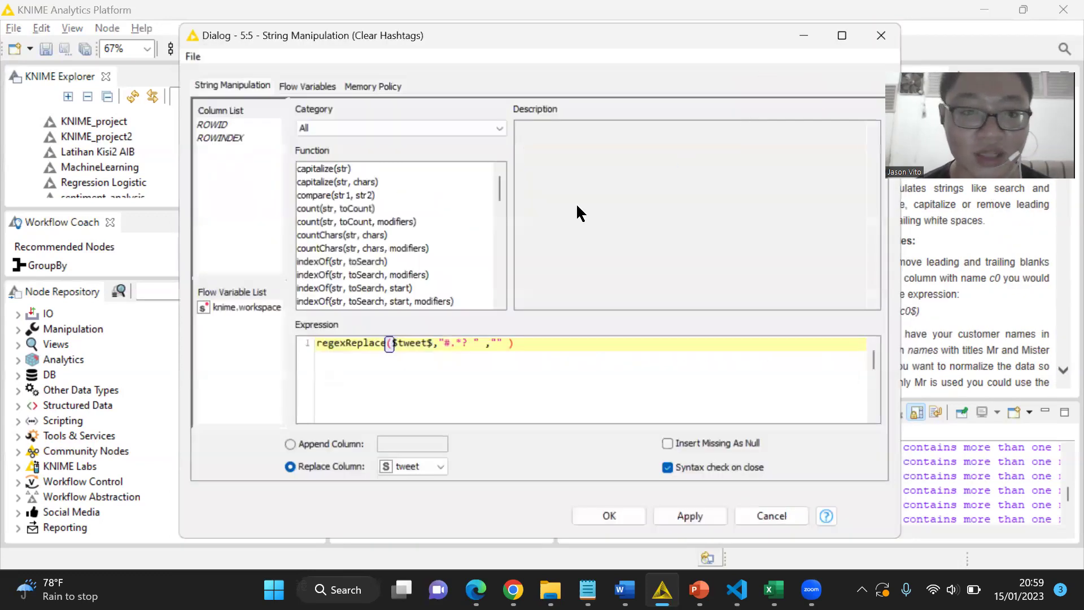
{"action": "left_click_drag", "start_coordinate": [445, 347], "coordinate": [469, 346]}
{"action": "left_click", "coordinate": [891, 32]}
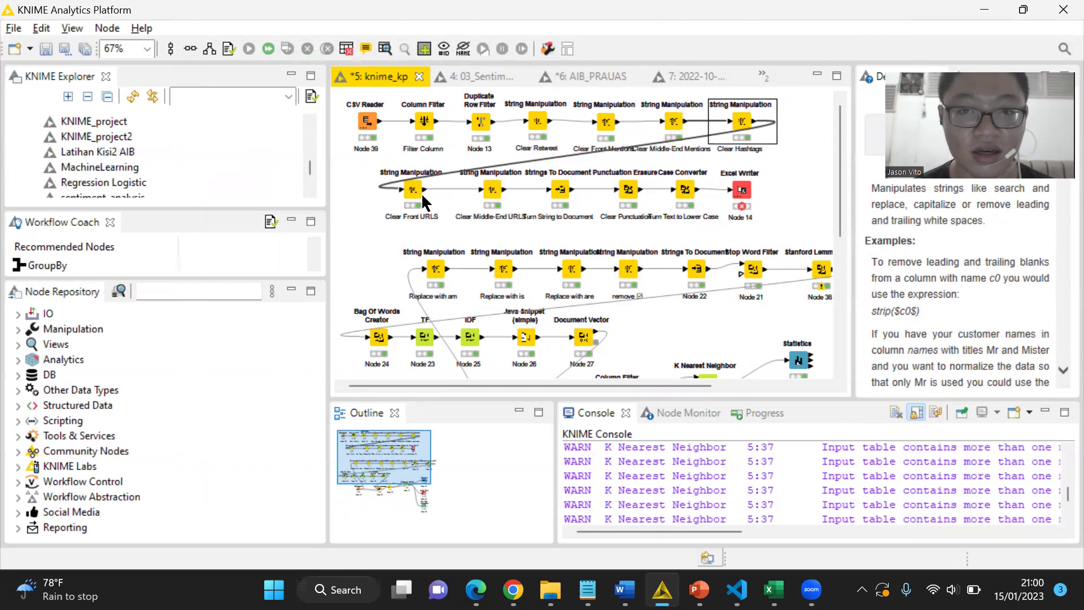
Step: Compare the https patterns in the Clear Front URLS and Clear Middle-End URLS nodes' expressions without applying changes
{"action": "double_click", "coordinate": [412, 191]}
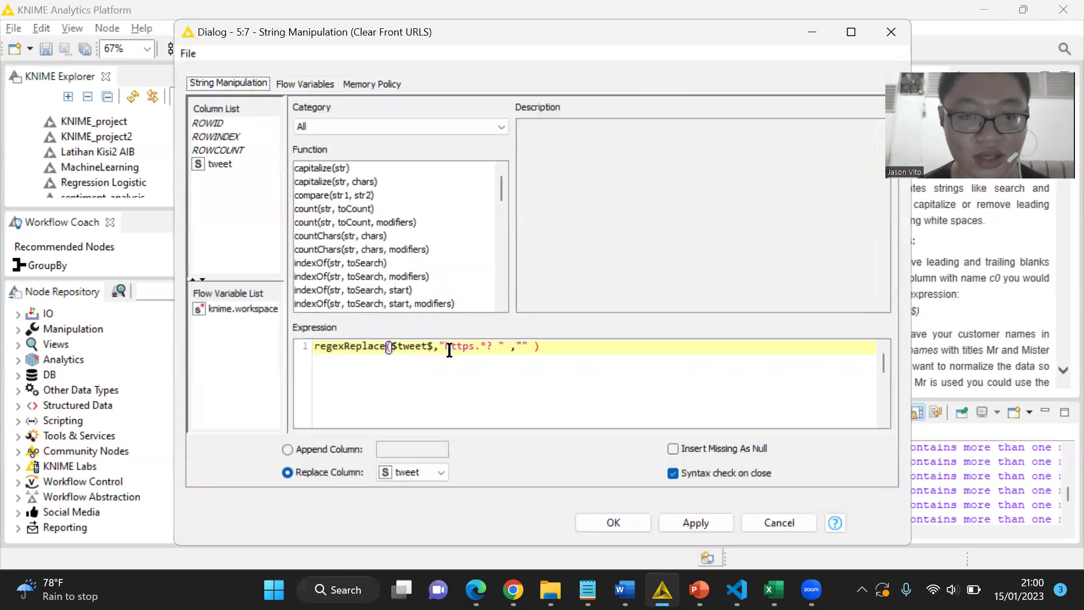
{"action": "left_click", "coordinate": [890, 42]}
{"action": "left_click", "coordinate": [495, 186]}
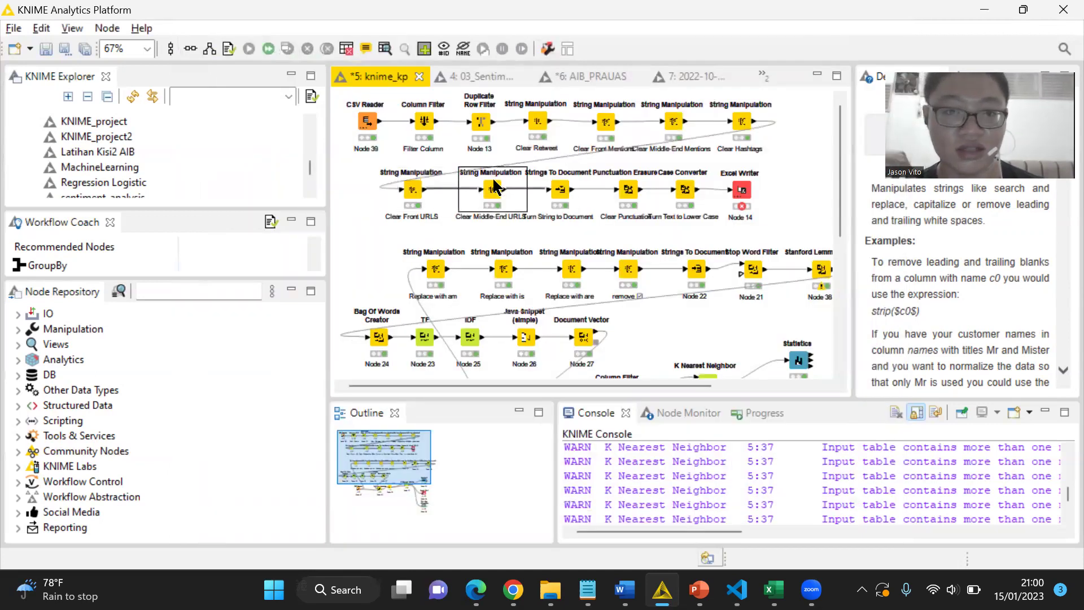
{"action": "double_click", "coordinate": [492, 188]}
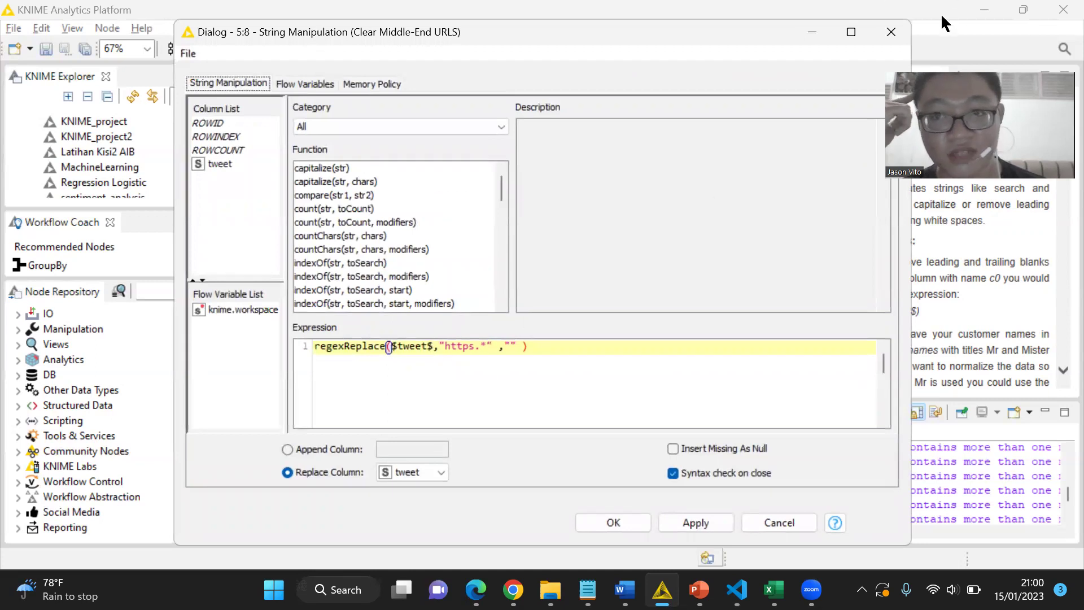
{"action": "left_click", "coordinate": [890, 39]}
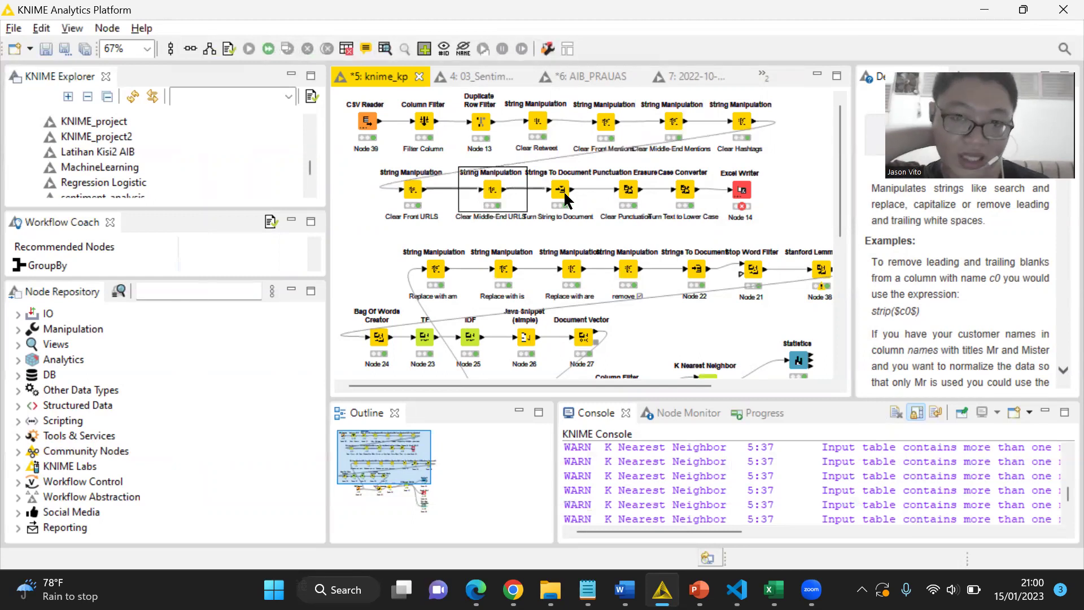
Step: Search the node repository for "process", select the Text Processing category, and locate the Install KNIME Extensions command without running it
{"action": "left_click", "coordinate": [219, 292]}
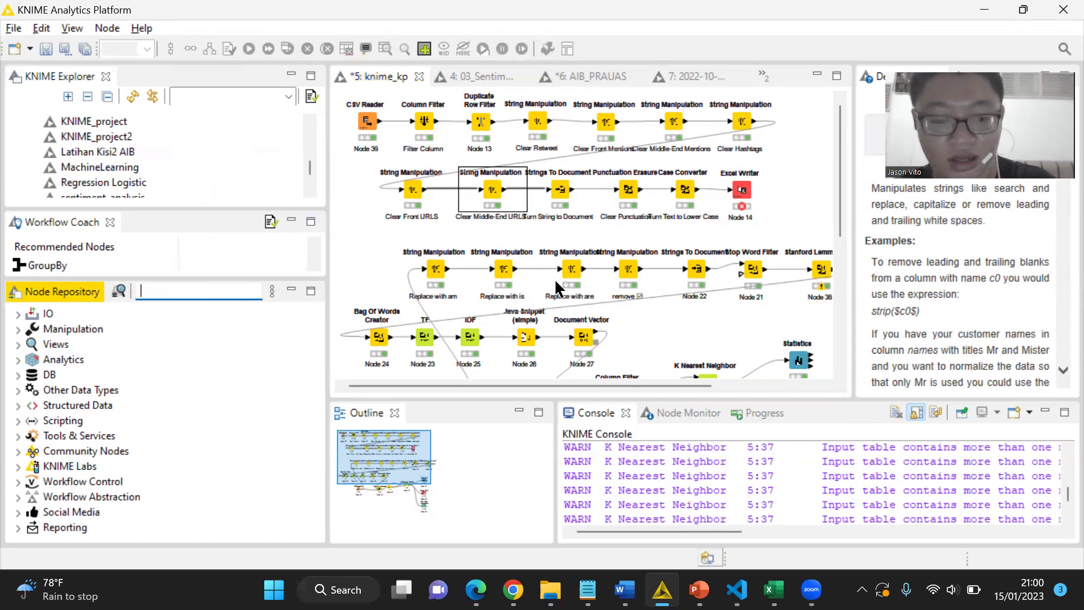
{"action": "type", "text": "process"}
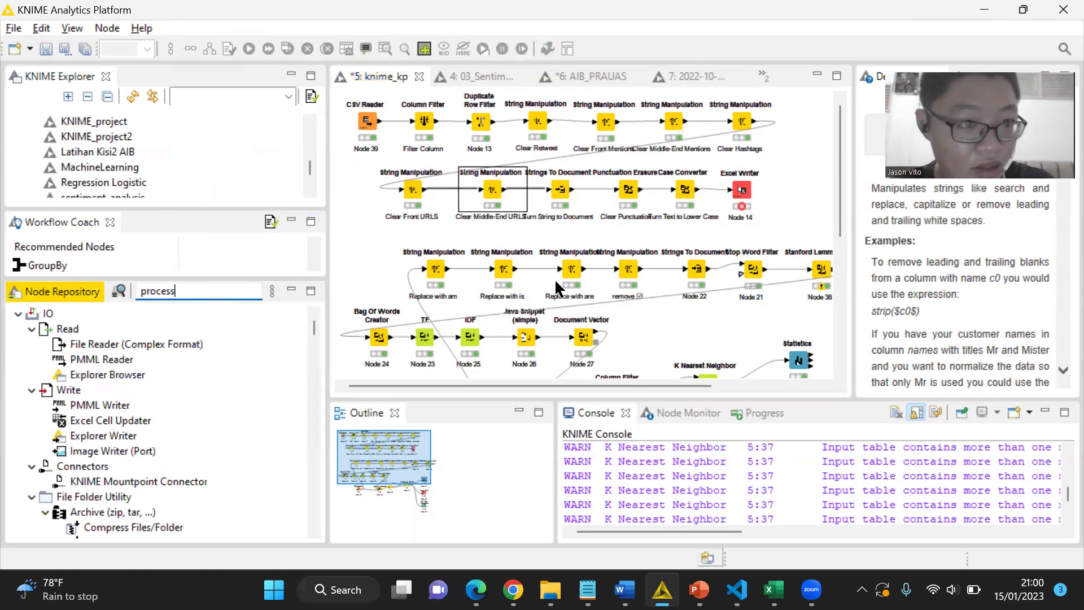
{"action": "left_click", "coordinate": [84, 330]}
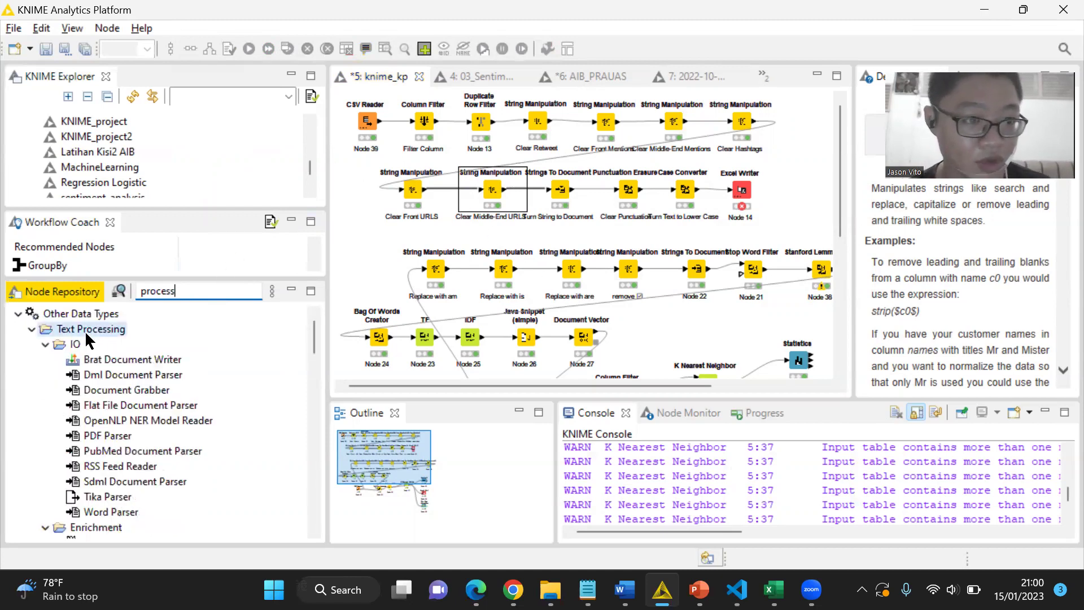
{"action": "left_click", "coordinate": [14, 28]}
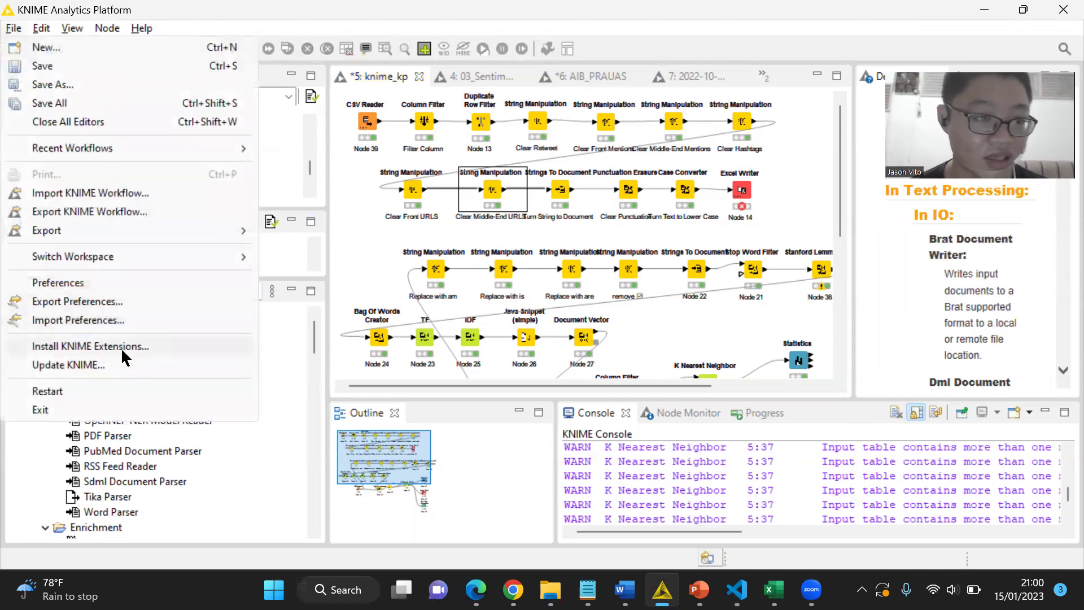
{"action": "left_click", "coordinate": [508, 8]}
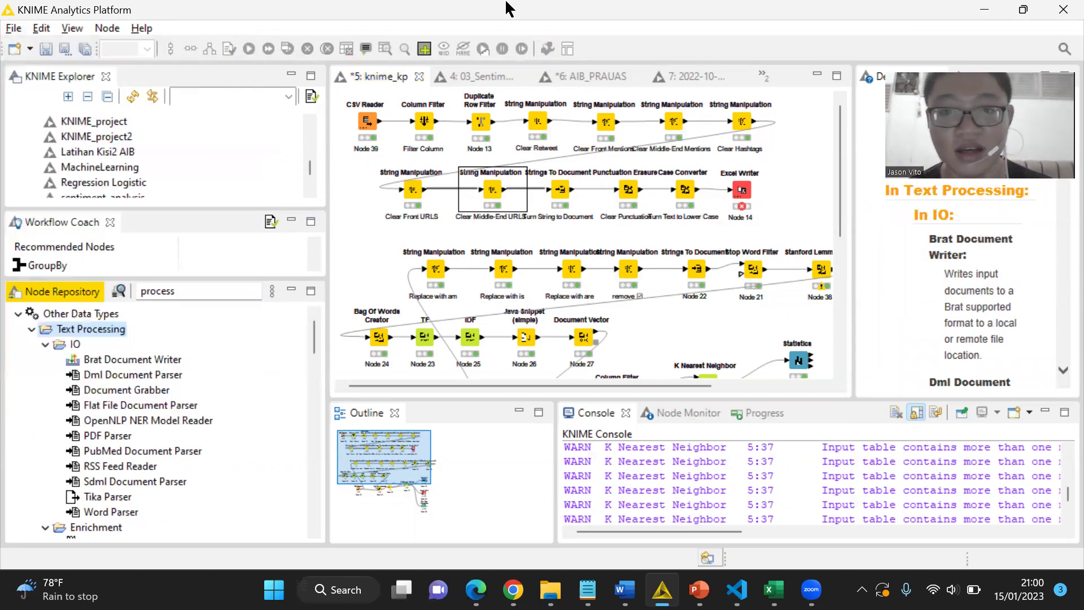
Step: Review the Strings To Document, Punctuation Erasure and Case Converter descriptions, checking the Clear Punctuation node's preprocessing settings without applying changes
{"action": "left_click", "coordinate": [560, 191]}
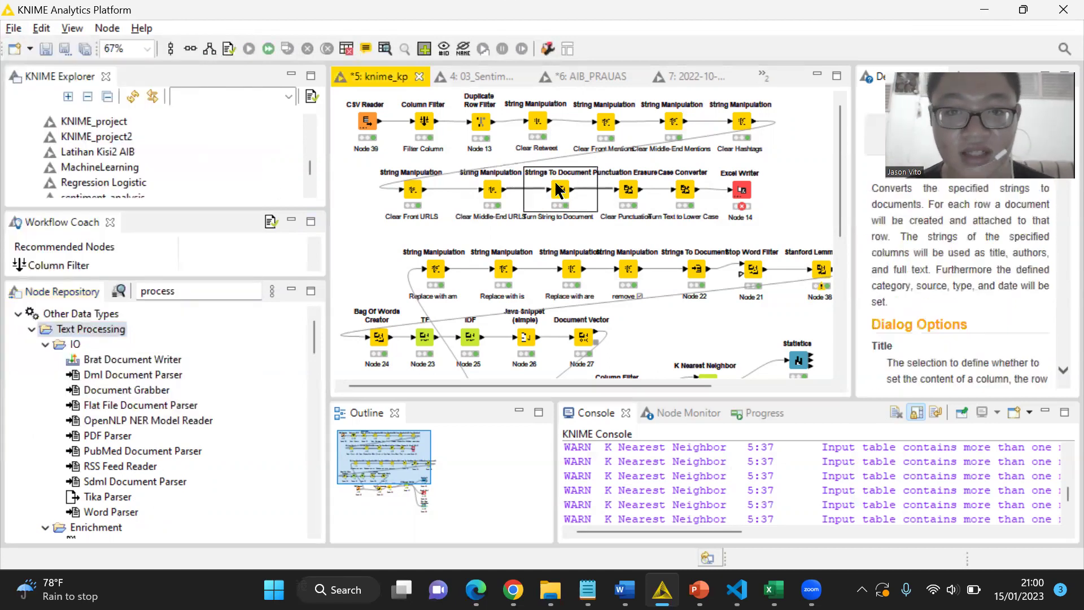
{"action": "left_click", "coordinate": [627, 192]}
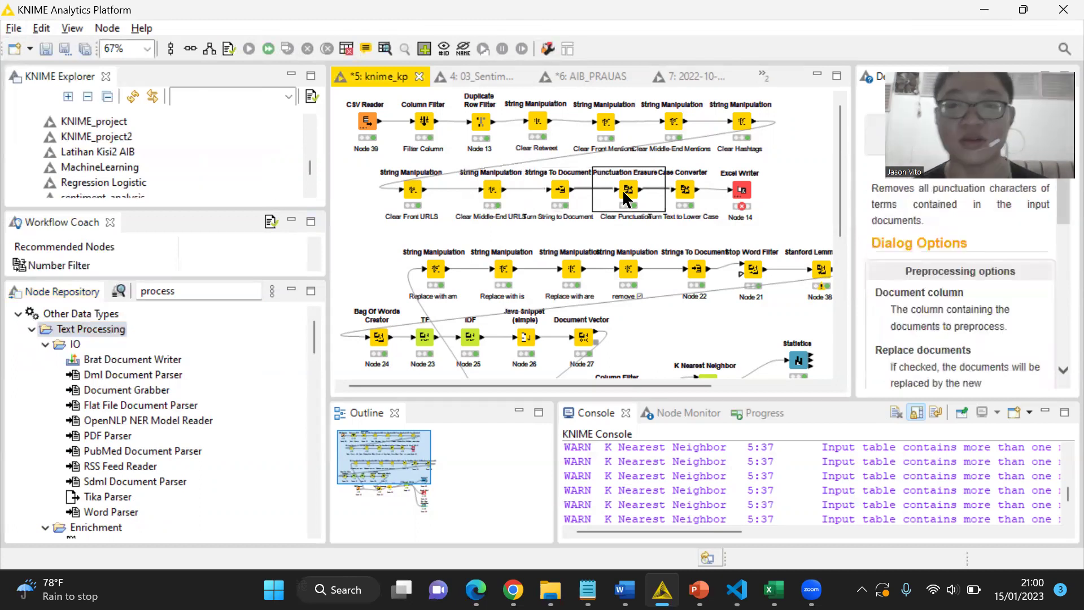
{"action": "right_click", "coordinate": [626, 197]}
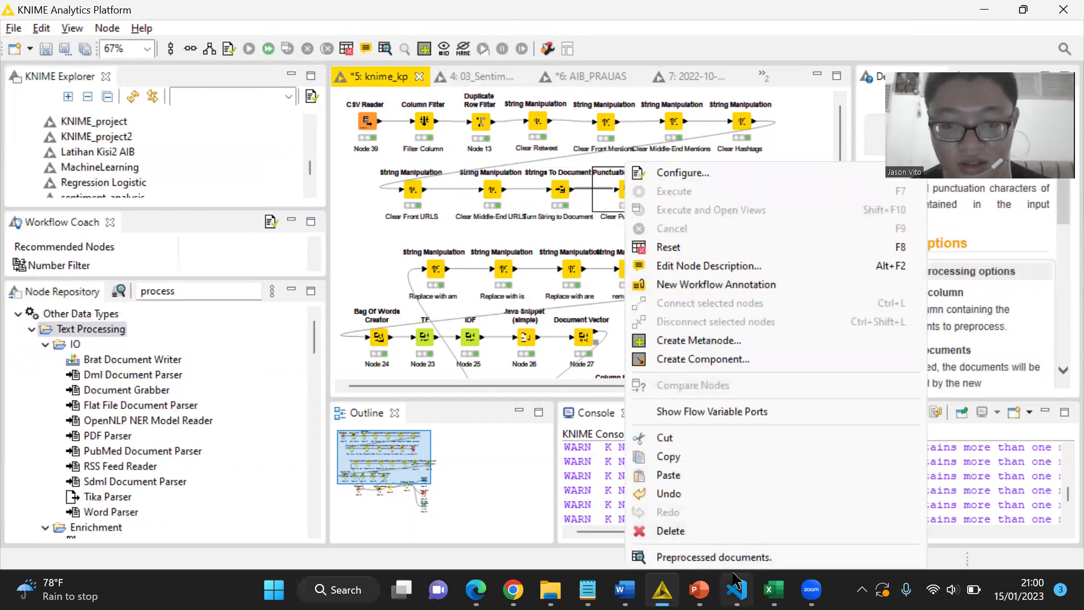
{"action": "left_click", "coordinate": [651, 172]}
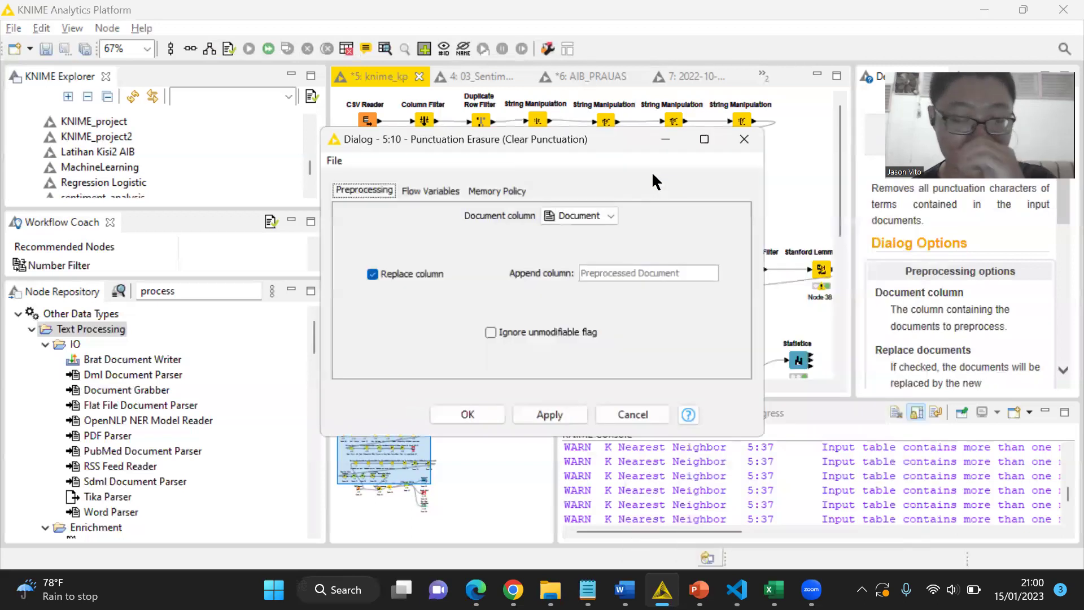
{"action": "left_click", "coordinate": [742, 141]}
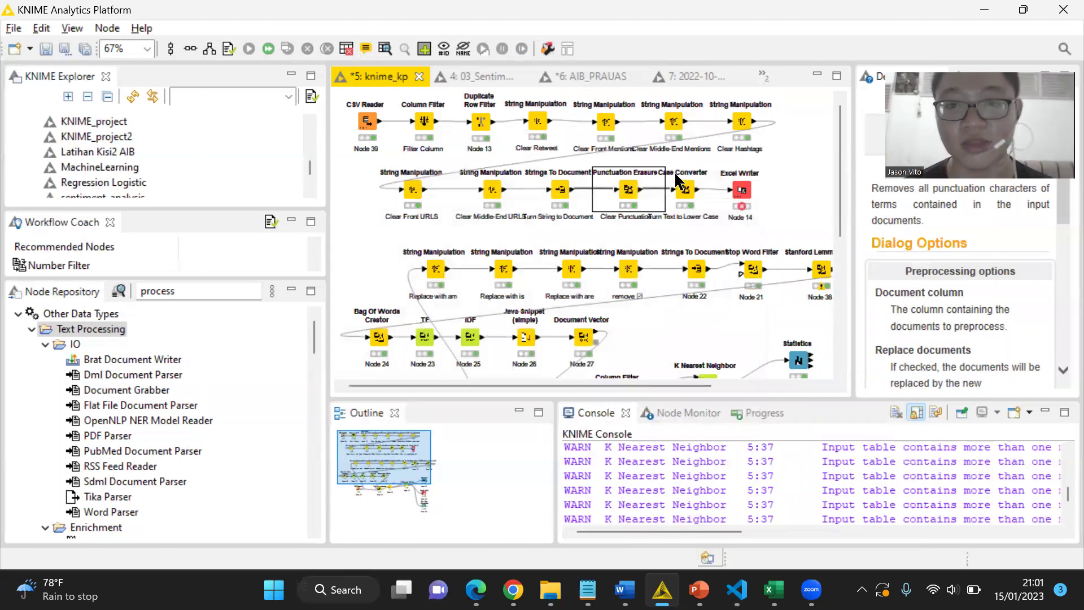
{"action": "left_click", "coordinate": [686, 192]}
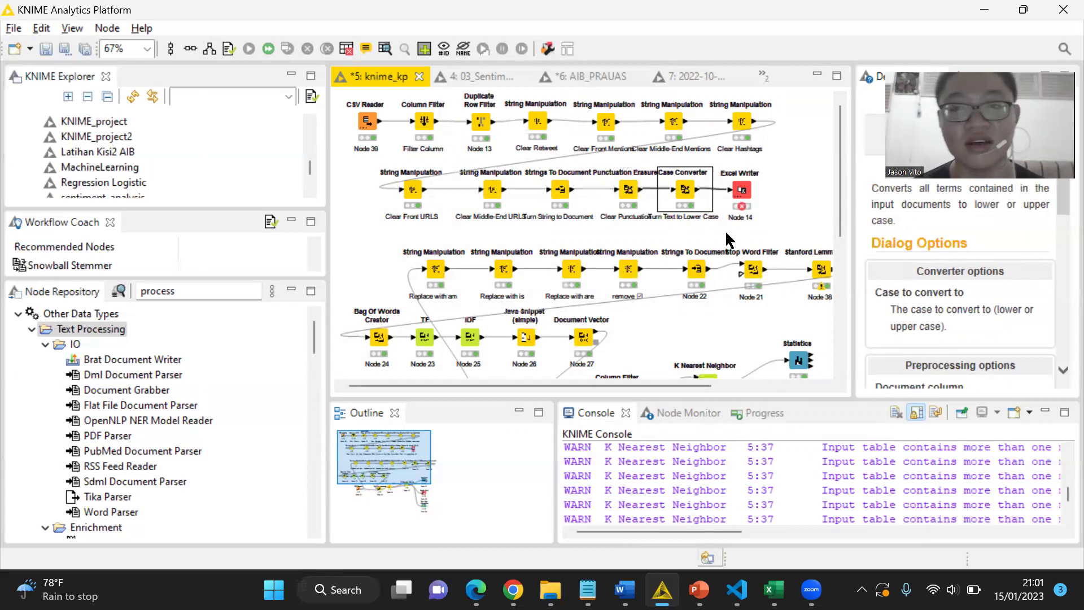
Step: Try to execute the Excel Writer node (Node 14) and check its output file settings without applying changes
{"action": "left_click", "coordinate": [741, 194]}
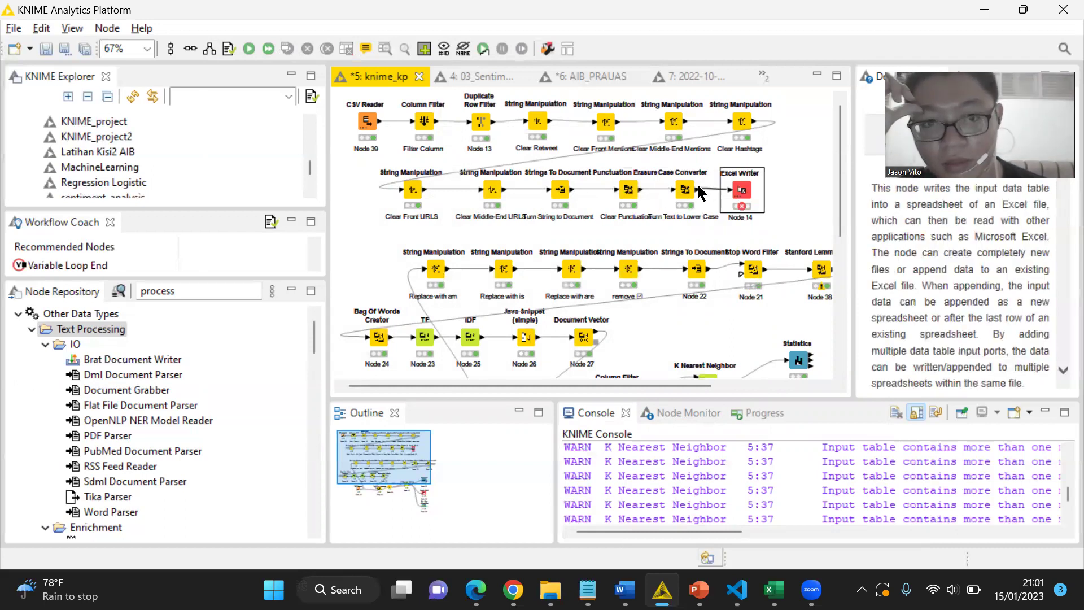
{"action": "right_click", "coordinate": [739, 186]}
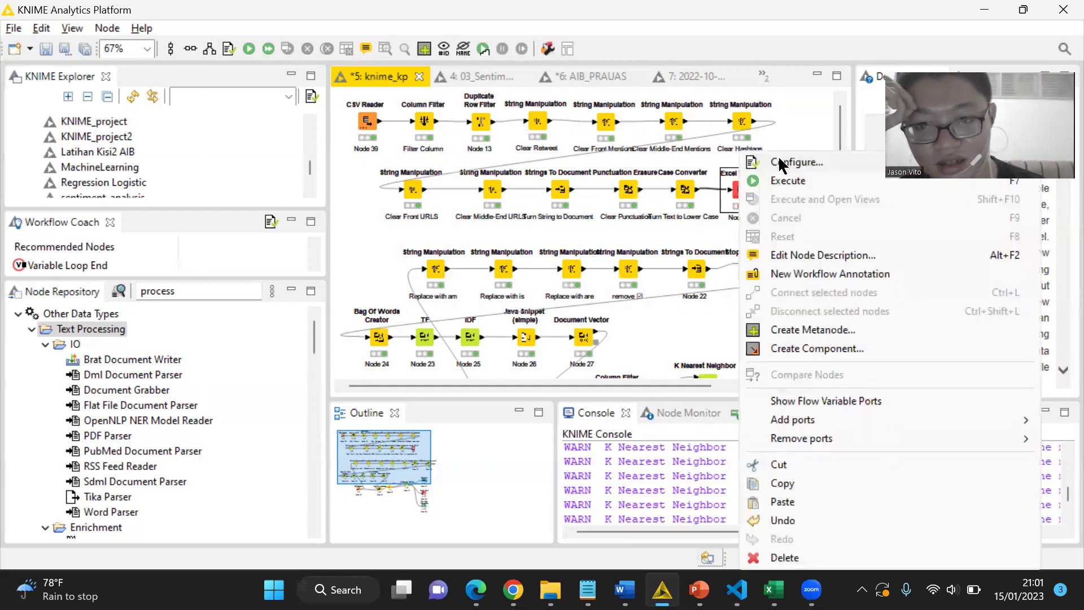
{"action": "left_click", "coordinate": [788, 182]}
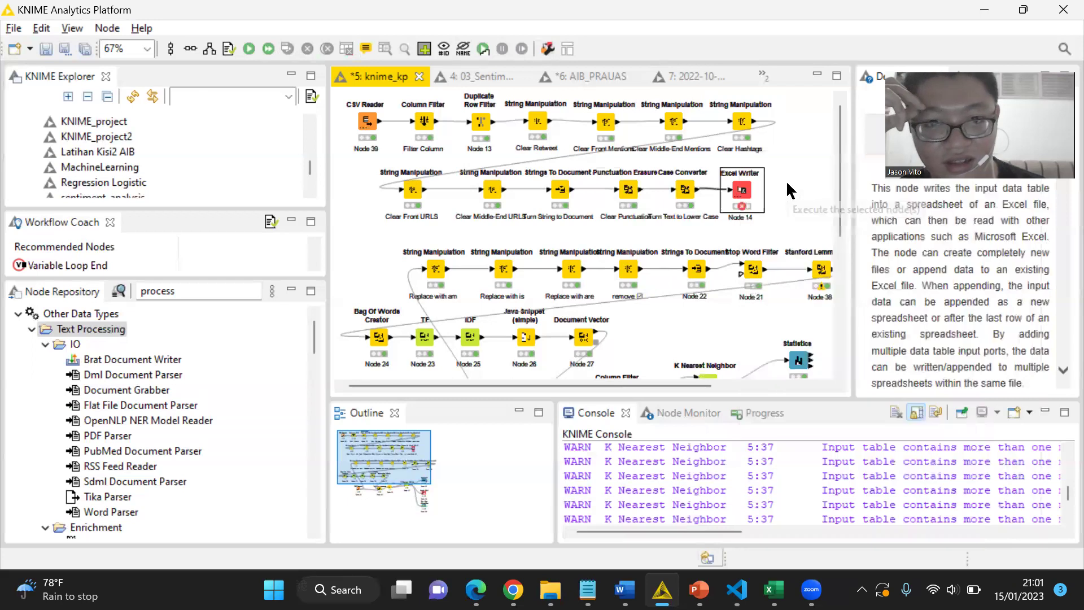
{"action": "right_click", "coordinate": [736, 193]}
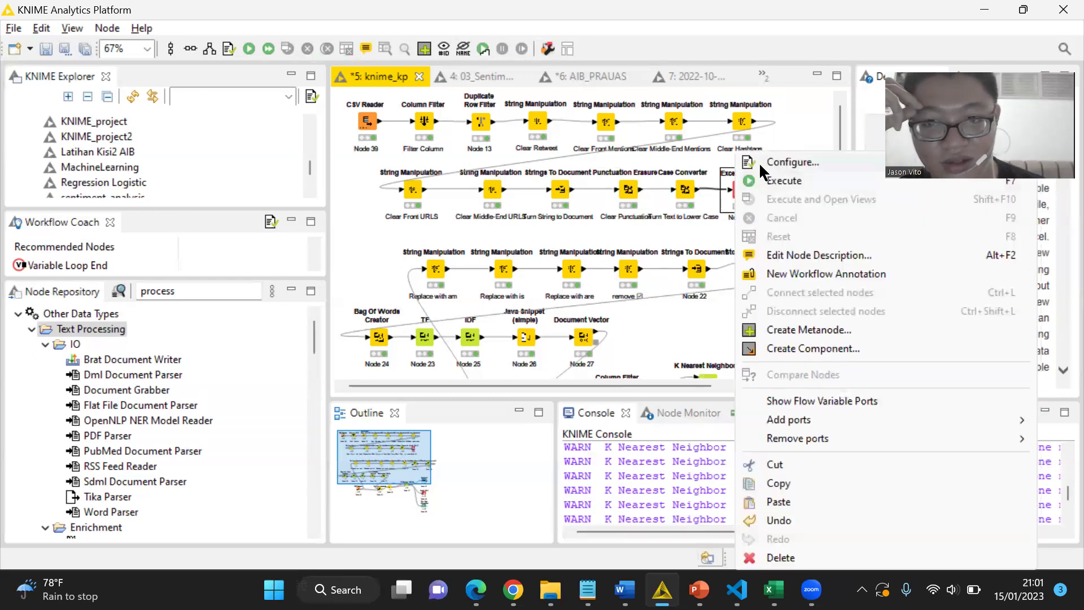
{"action": "left_click", "coordinate": [758, 162]}
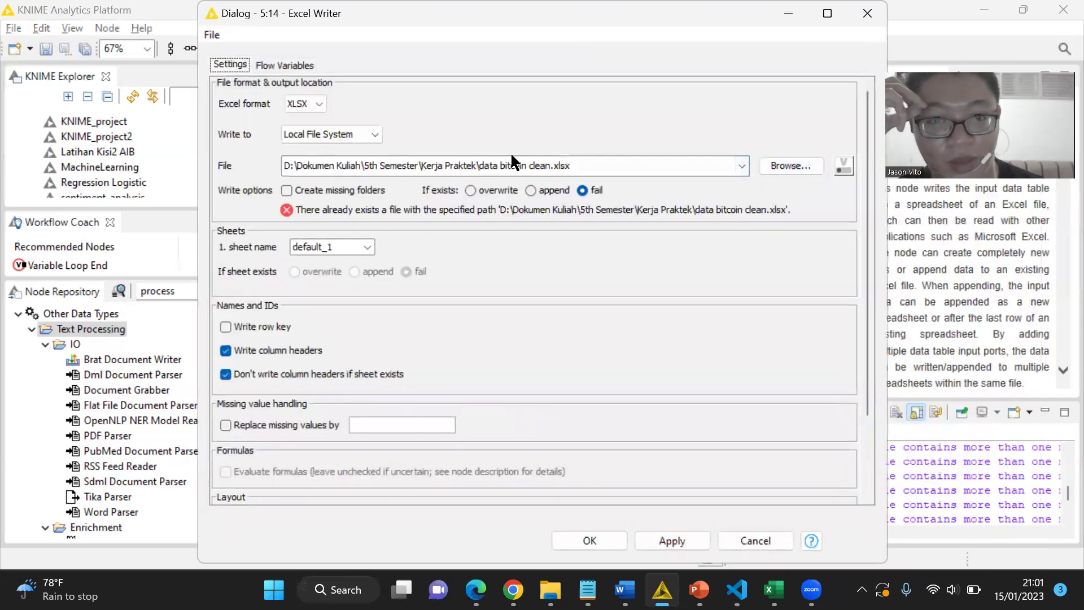
{"action": "left_click", "coordinate": [867, 13]}
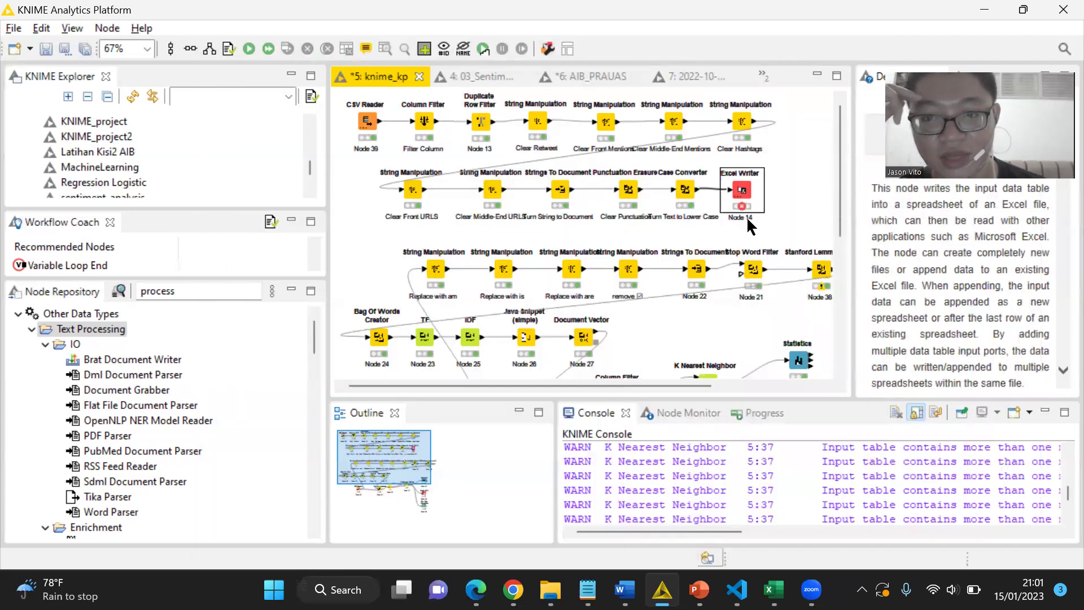
{"action": "right_click", "coordinate": [741, 190]}
{"action": "left_click", "coordinate": [800, 123]}
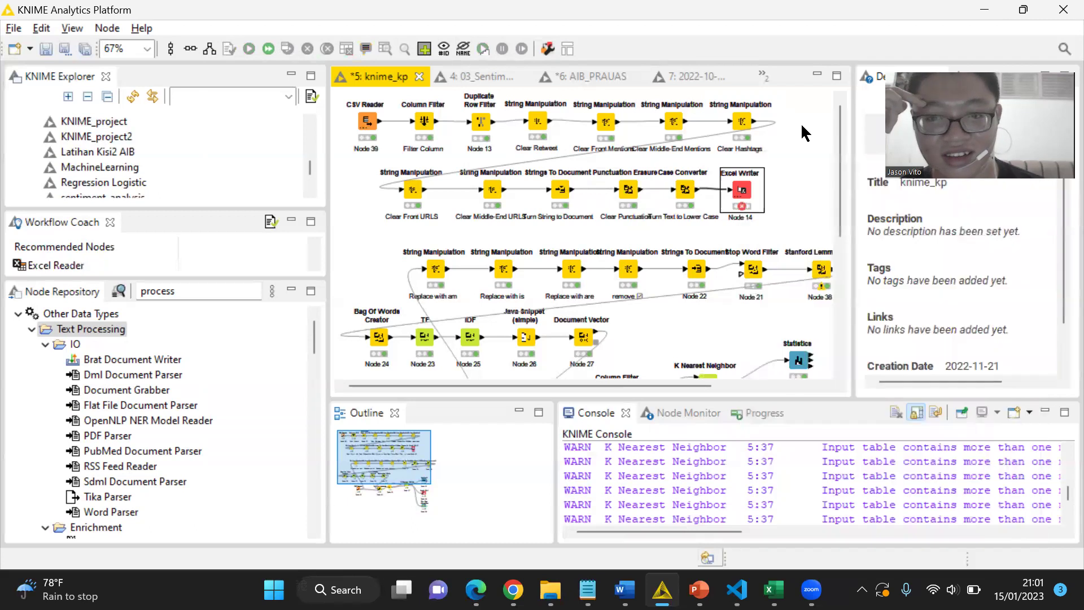
Step: Move the CSV Reader (Node 40) to the start of the second section's row, just before the Replace with am node
{"action": "scroll", "coordinate": [557, 229], "scroll_direction": "down", "scroll_amount": 3}
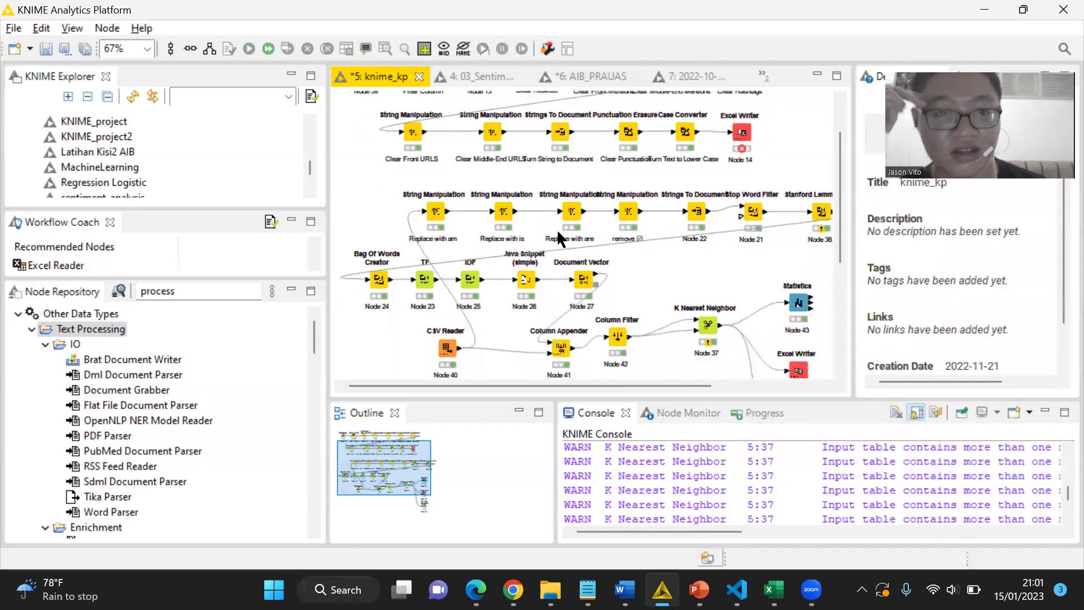
{"action": "scroll", "coordinate": [557, 228], "scroll_direction": "right", "scroll_amount": 3}
{"action": "scroll", "coordinate": [557, 229], "scroll_direction": "up", "scroll_amount": 3}
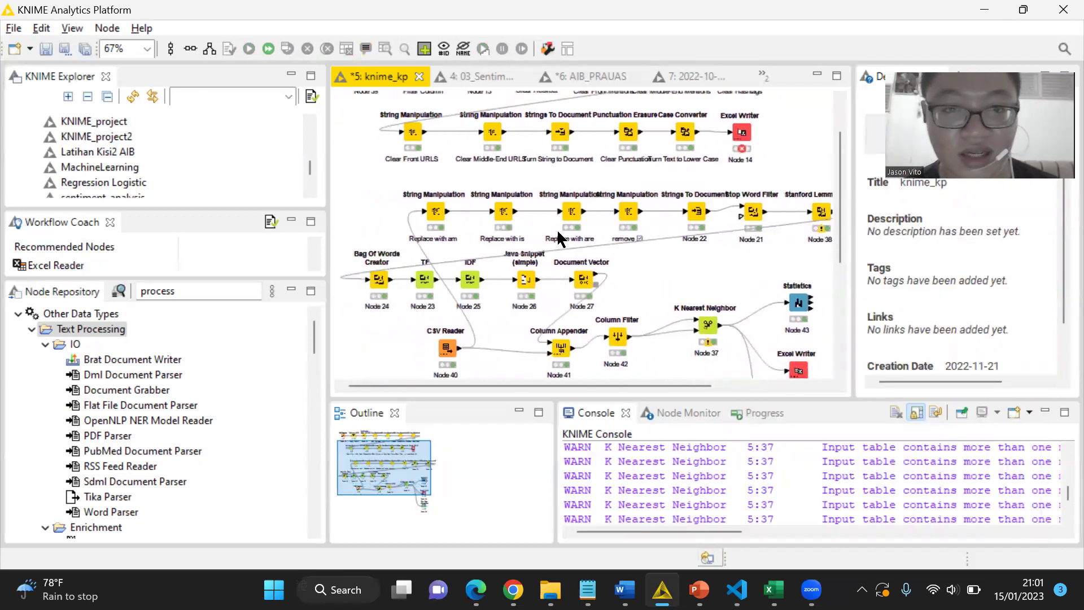
{"action": "scroll", "coordinate": [557, 228], "scroll_direction": "left", "scroll_amount": 3}
{"action": "scroll", "coordinate": [550, 308], "scroll_direction": "down", "scroll_amount": 3}
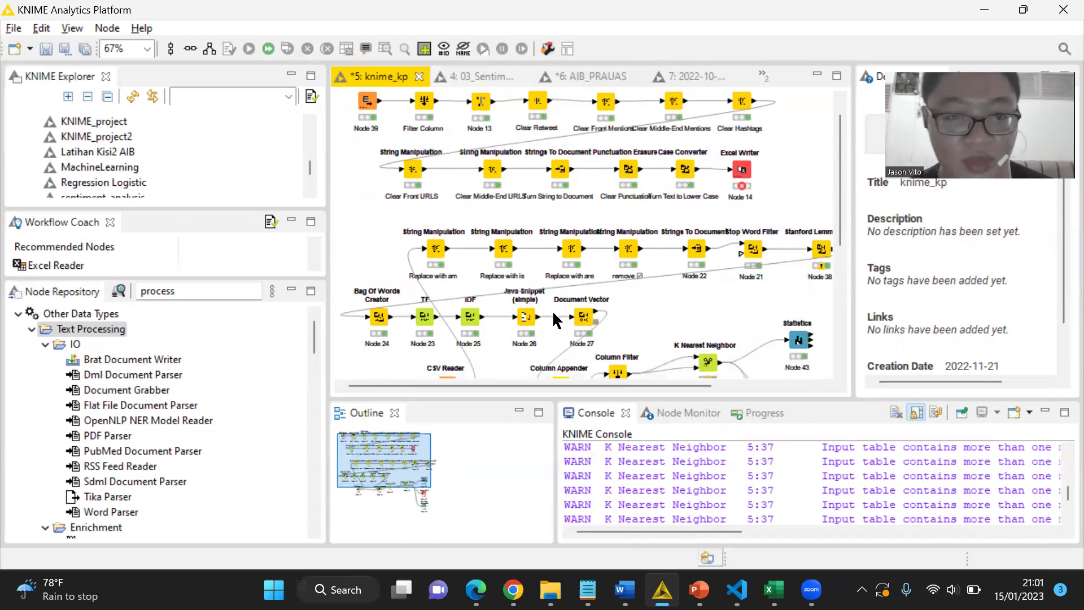
{"action": "left_click", "coordinate": [456, 320]}
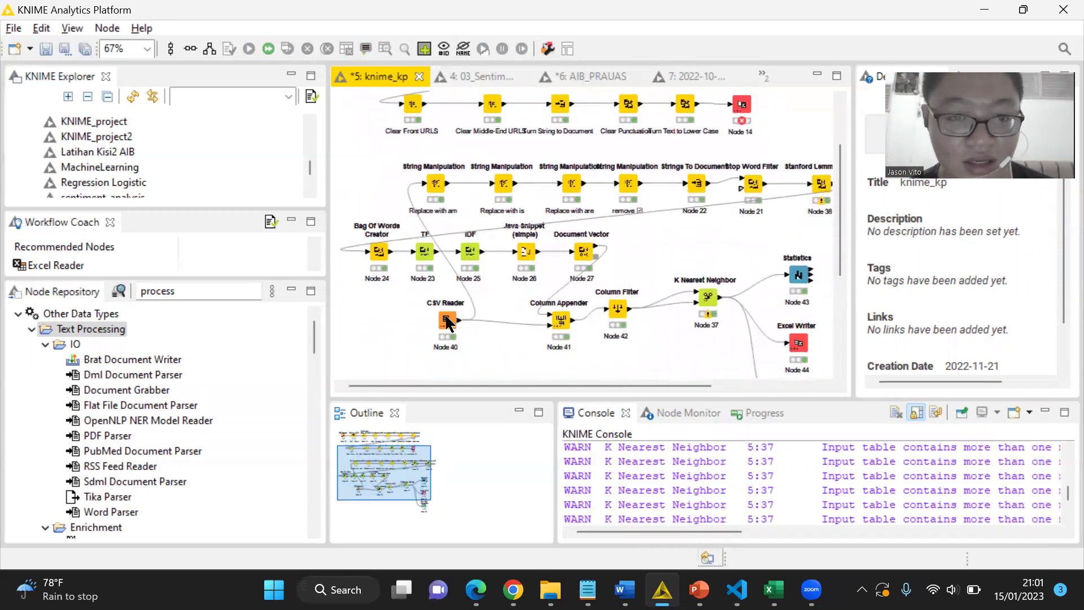
{"action": "left_click_drag", "start_coordinate": [361, 177], "coordinate": [362, 178]}
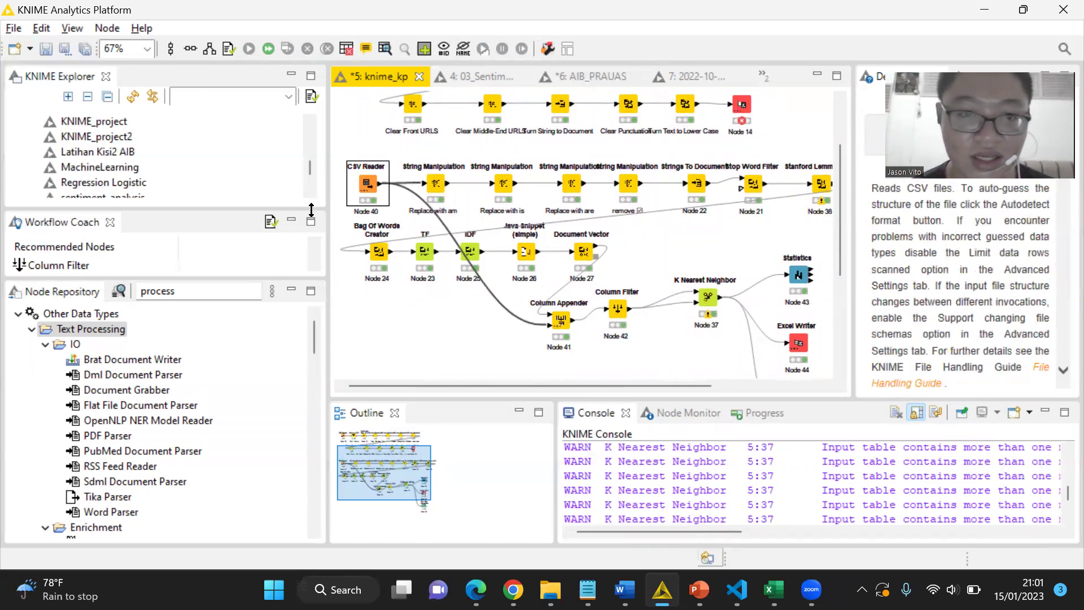
Step: Examine the second section's node chain, including the descriptions of the Replace with am and Stop Word Filter nodes
{"action": "scroll", "coordinate": [745, 128], "scroll_direction": "up", "scroll_amount": 3}
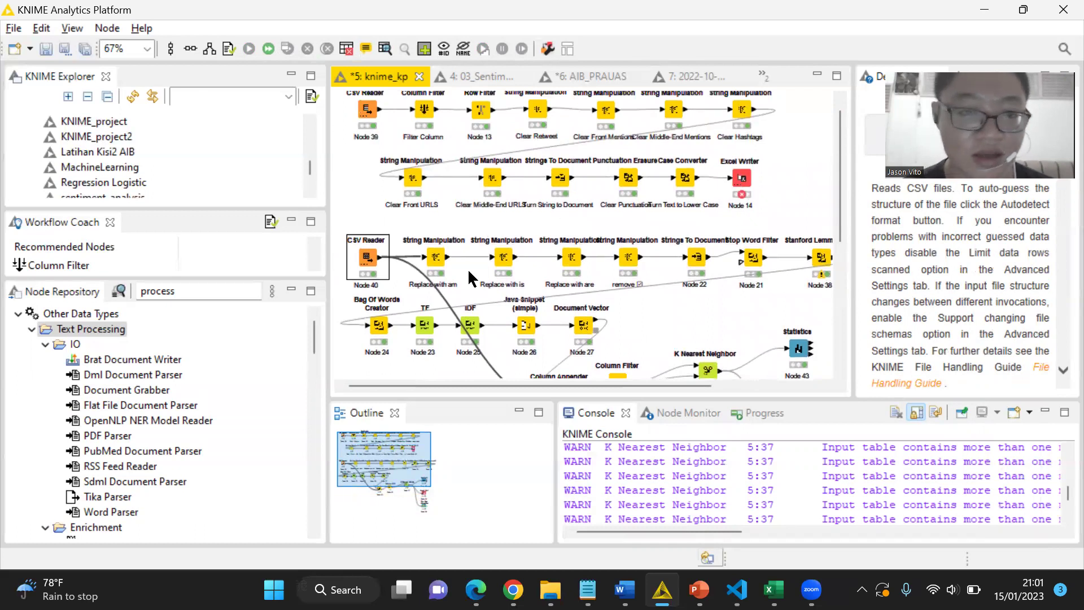
{"action": "scroll", "coordinate": [469, 277], "scroll_direction": "down", "scroll_amount": 2}
{"action": "scroll", "coordinate": [469, 277], "scroll_direction": "down", "scroll_amount": 1}
{"action": "scroll", "coordinate": [469, 277], "scroll_direction": "down", "scroll_amount": 2}
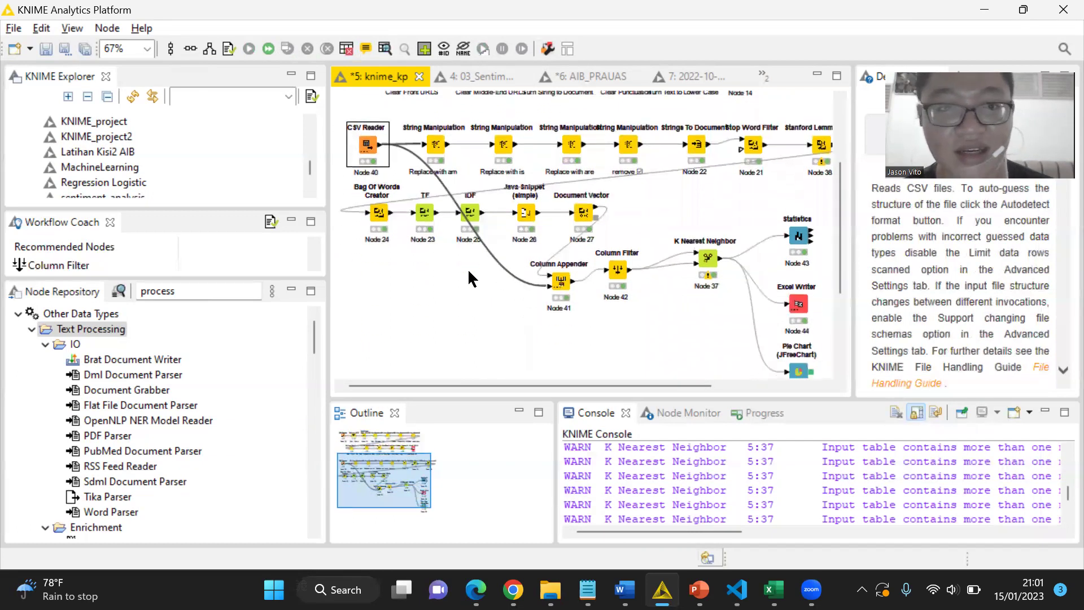
{"action": "scroll", "coordinate": [469, 277], "scroll_direction": "left", "scroll_amount": 1}
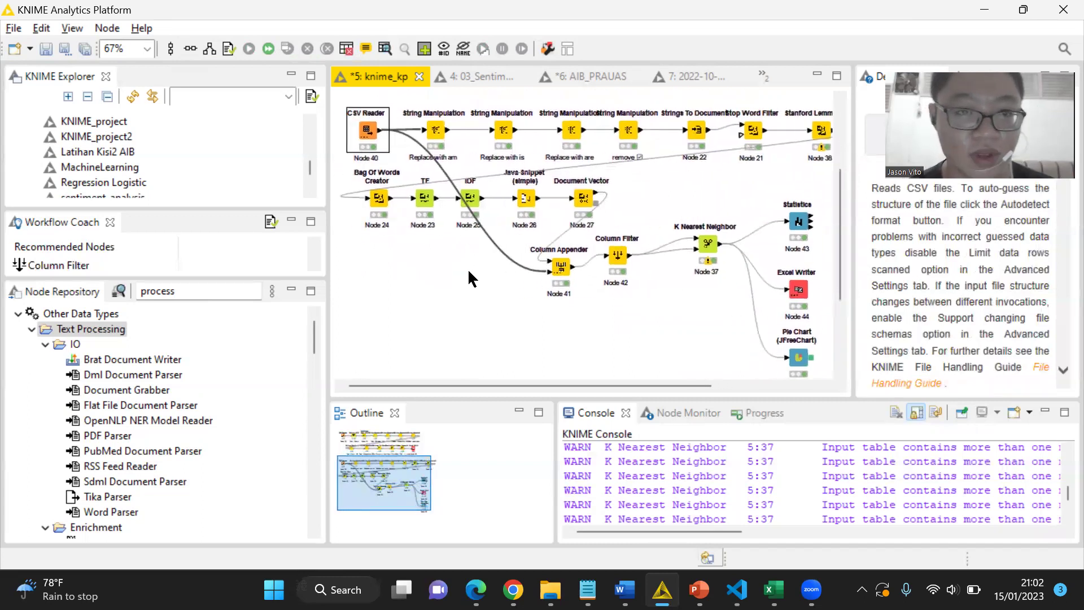
{"action": "left_click", "coordinate": [434, 129]}
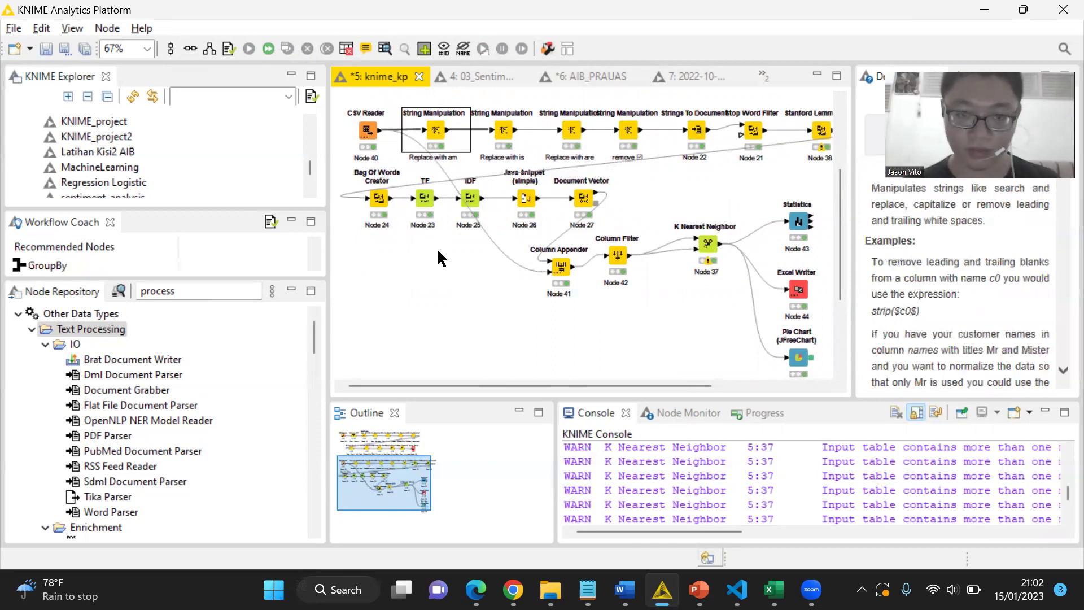
{"action": "scroll", "coordinate": [438, 252], "scroll_direction": "up", "scroll_amount": 3}
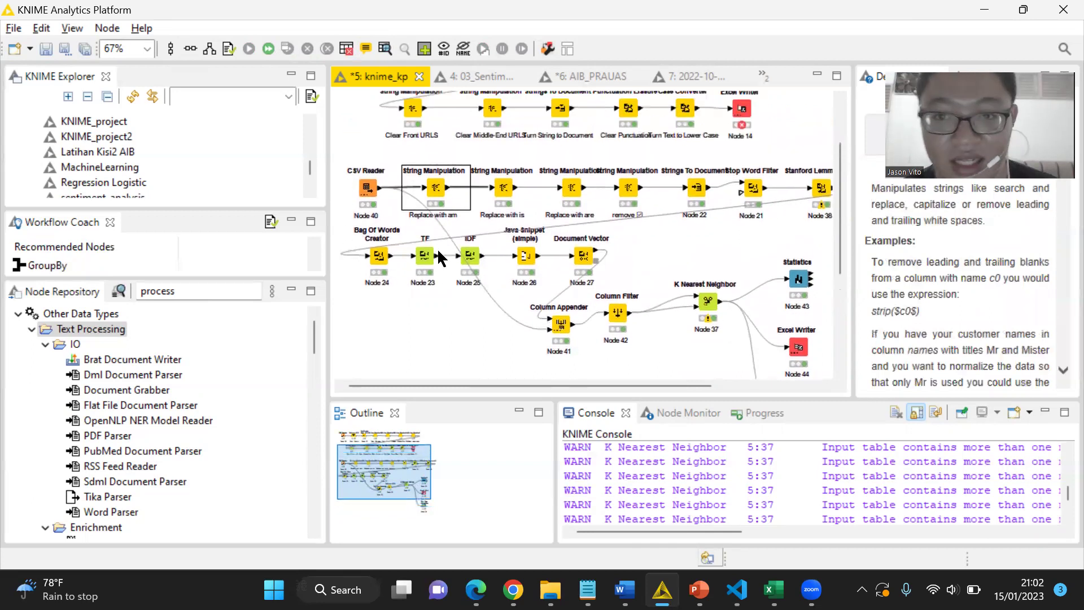
{"action": "scroll", "coordinate": [437, 248], "scroll_direction": "down", "scroll_amount": 1}
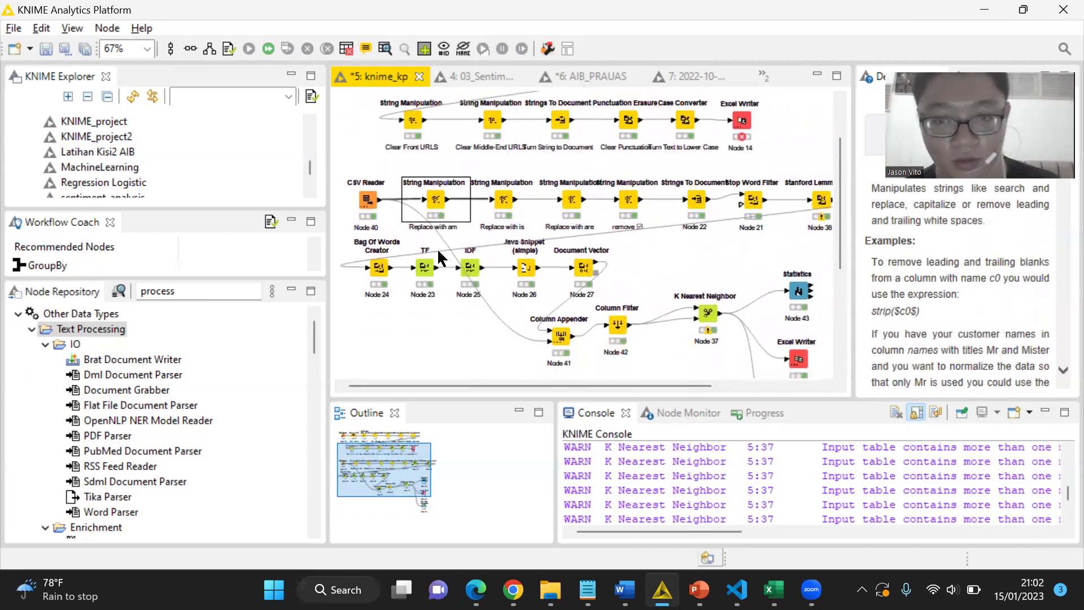
{"action": "left_click", "coordinate": [753, 205]}
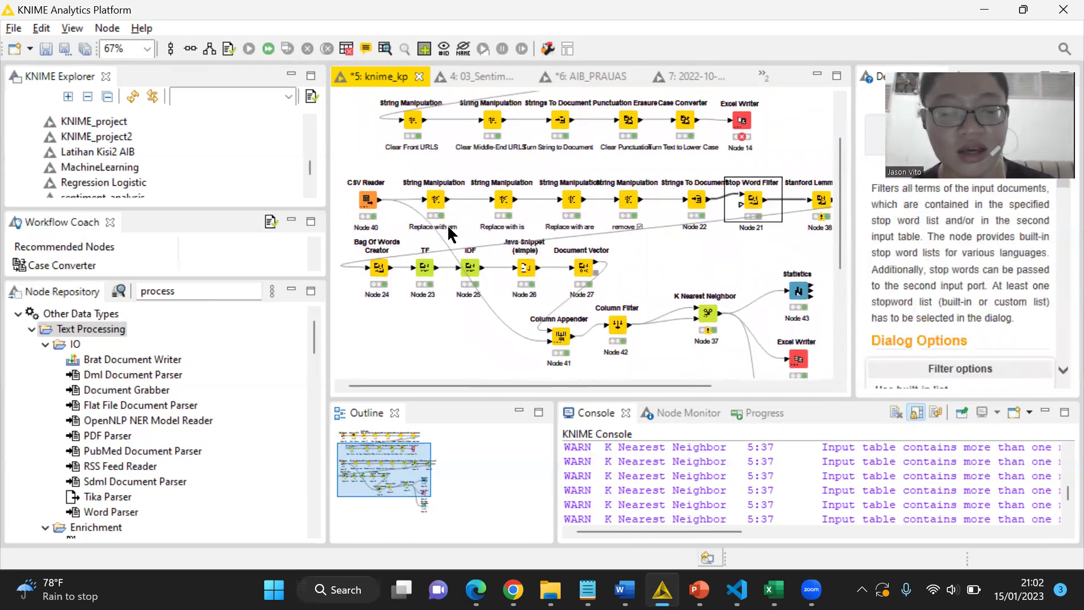
Step: Search Windows for "notepad" and open a blank Notepad document
{"action": "key", "text": "super"}
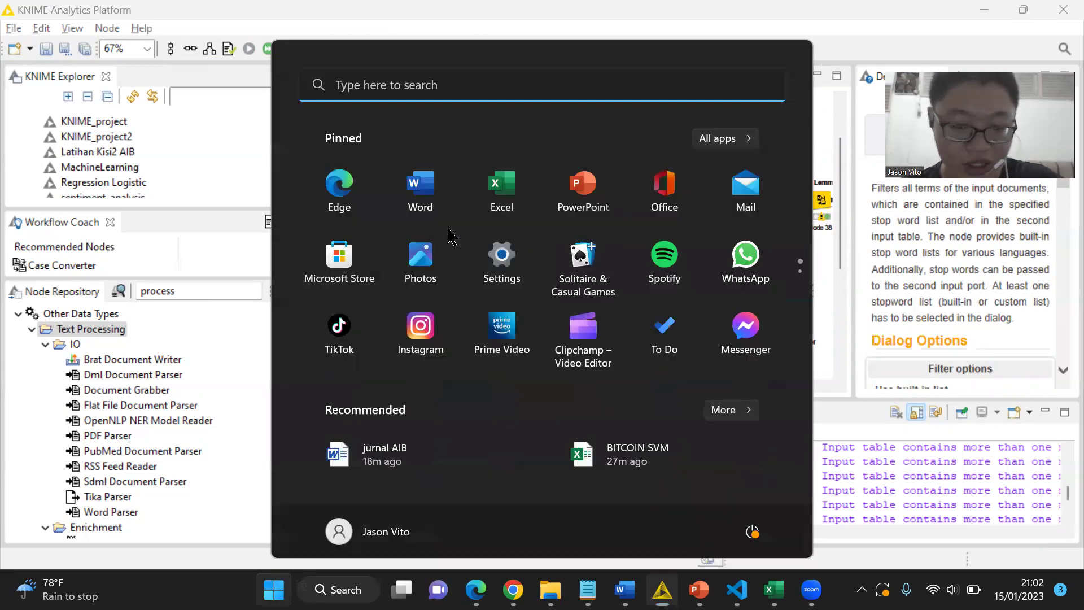
{"action": "type", "text": "note"}
{"action": "key", "text": "BackSpace"}
{"action": "key", "text": "BackSpace"}
{"action": "key", "text": "BackSpace"}
{"action": "key", "text": "BackSpace"}
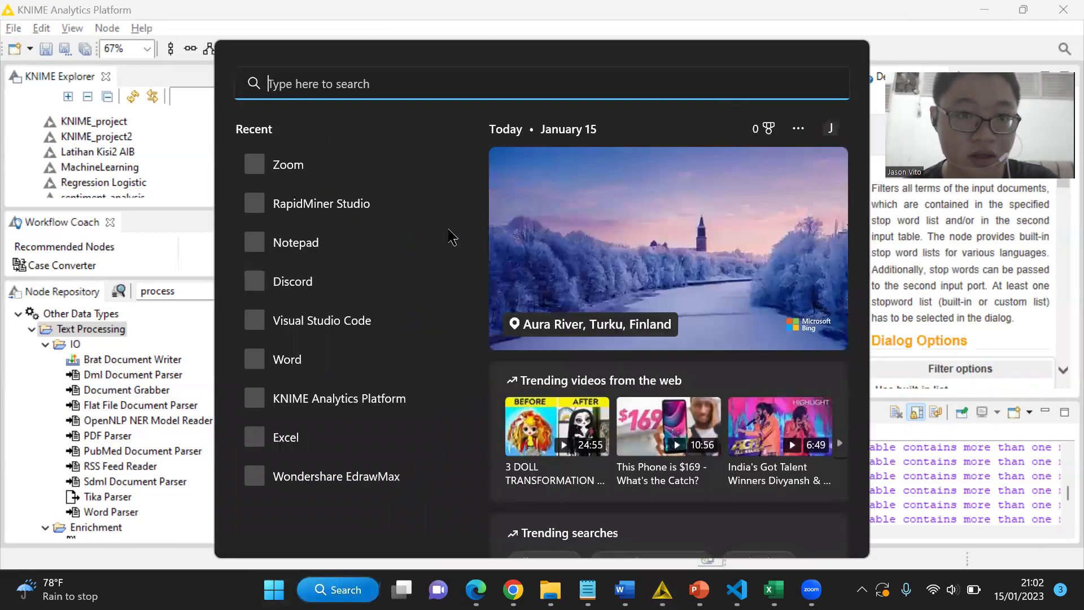
{"action": "type", "text": "pad"}
{"action": "key", "text": "BackSpace"}
{"action": "key", "text": "BackSpace"}
{"action": "key", "text": "BackSpace"}
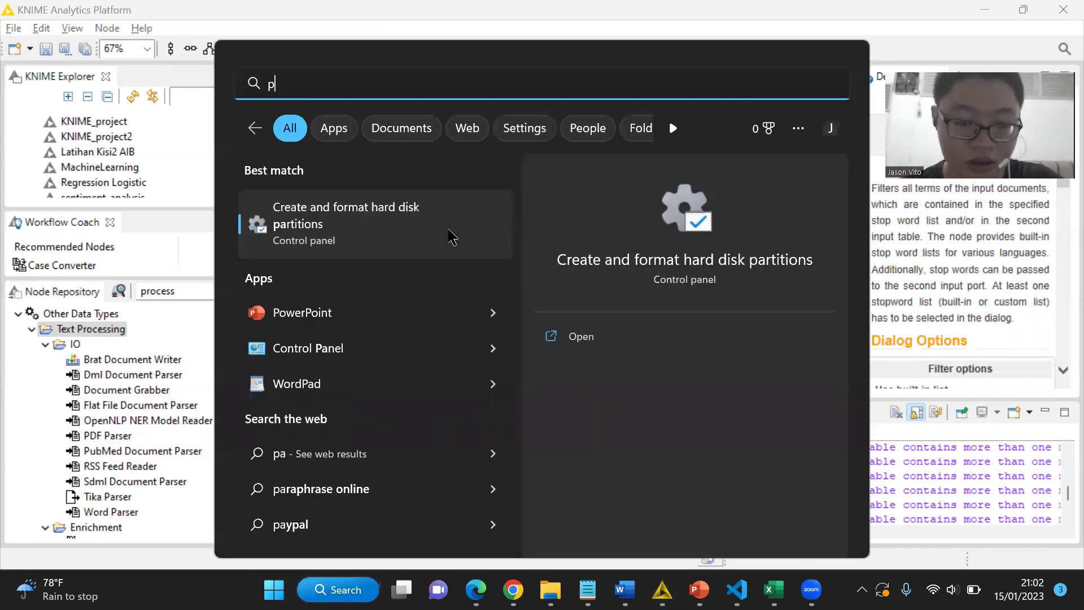
{"action": "type", "text": "notepad"}
{"action": "key", "text": "Return"}
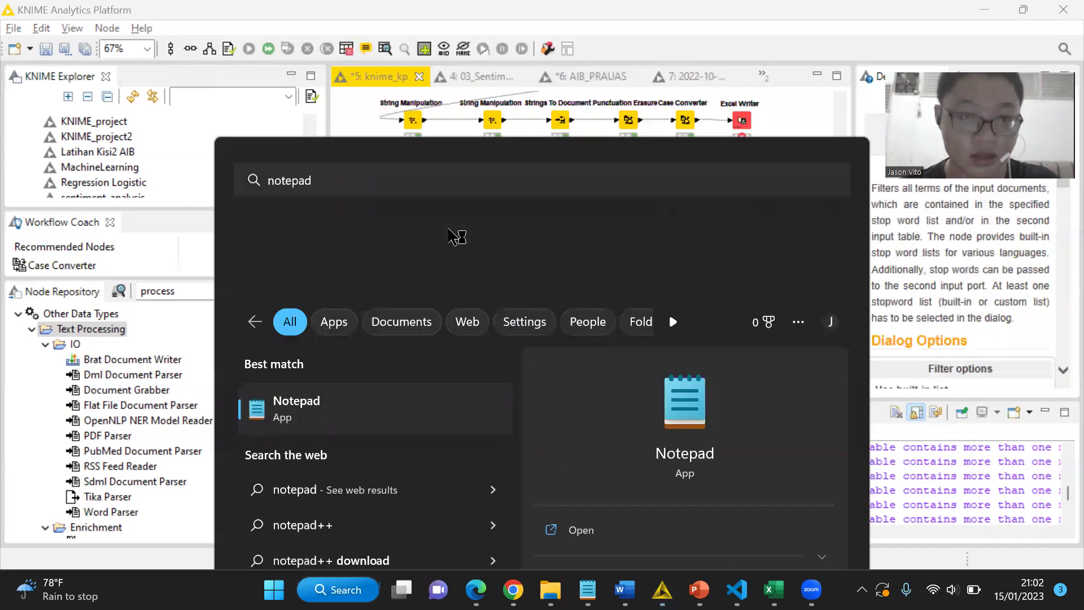
Step: Write the example contractions "i'm they're he's she's" in the blank note
{"action": "type", "text": "i'm"}
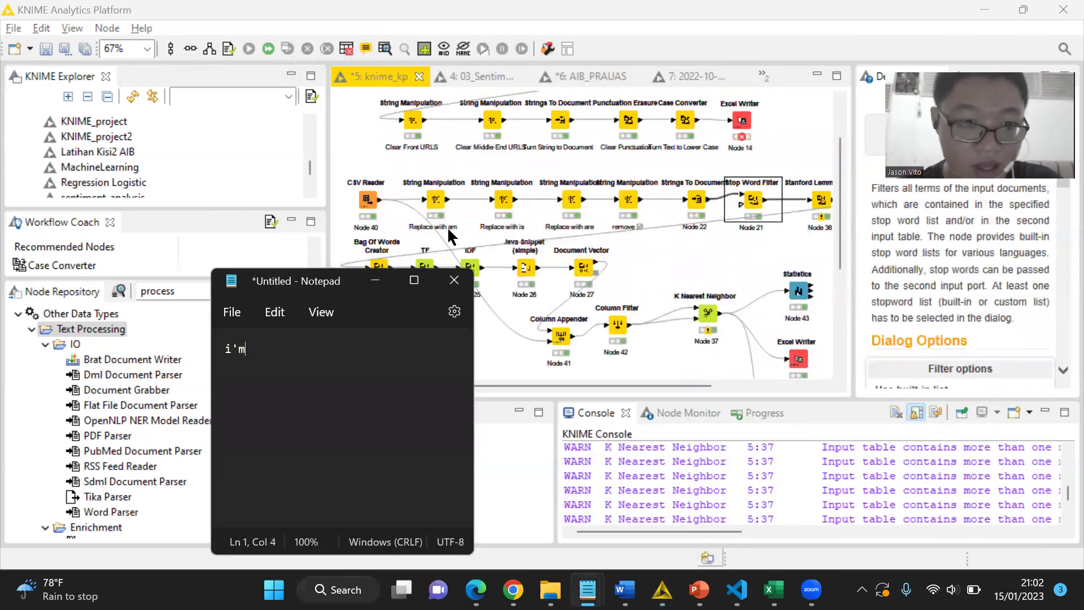
{"action": "type", "text": " they're"}
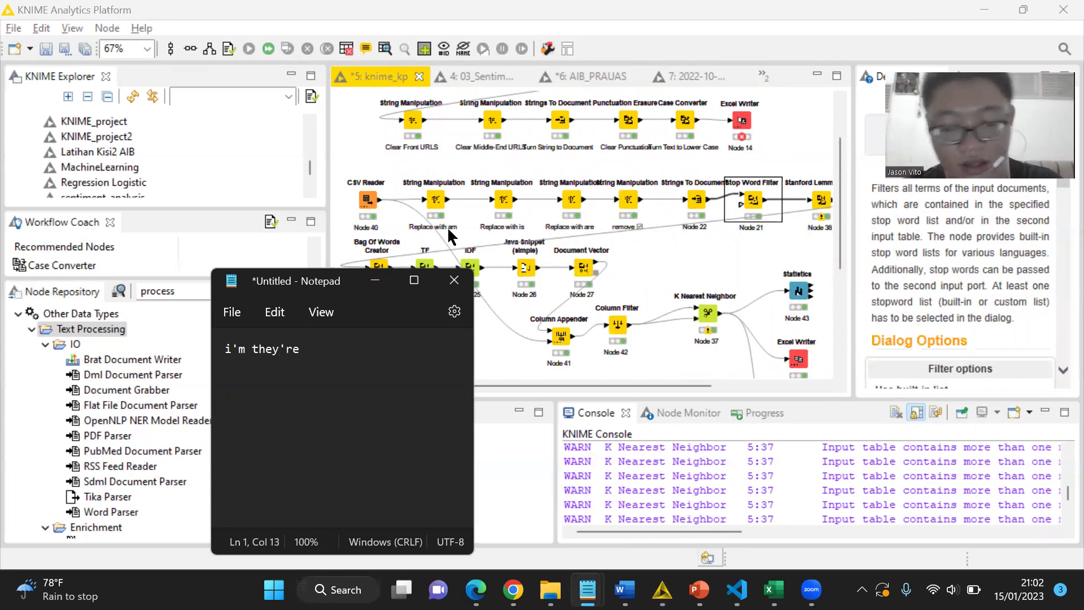
{"action": "type", "text": " he's"}
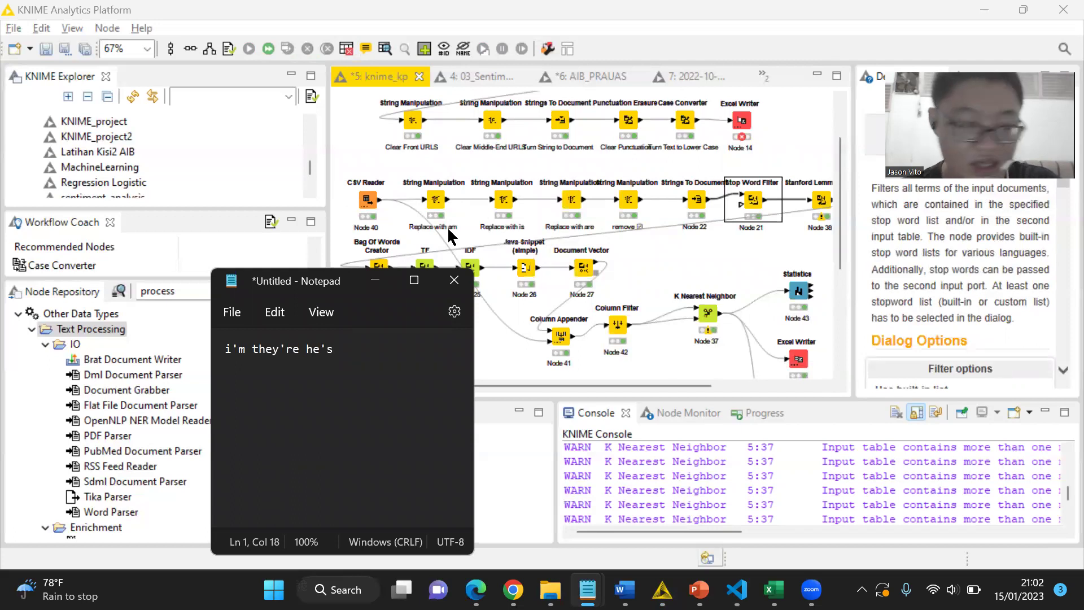
{"action": "type", "text": " she's"}
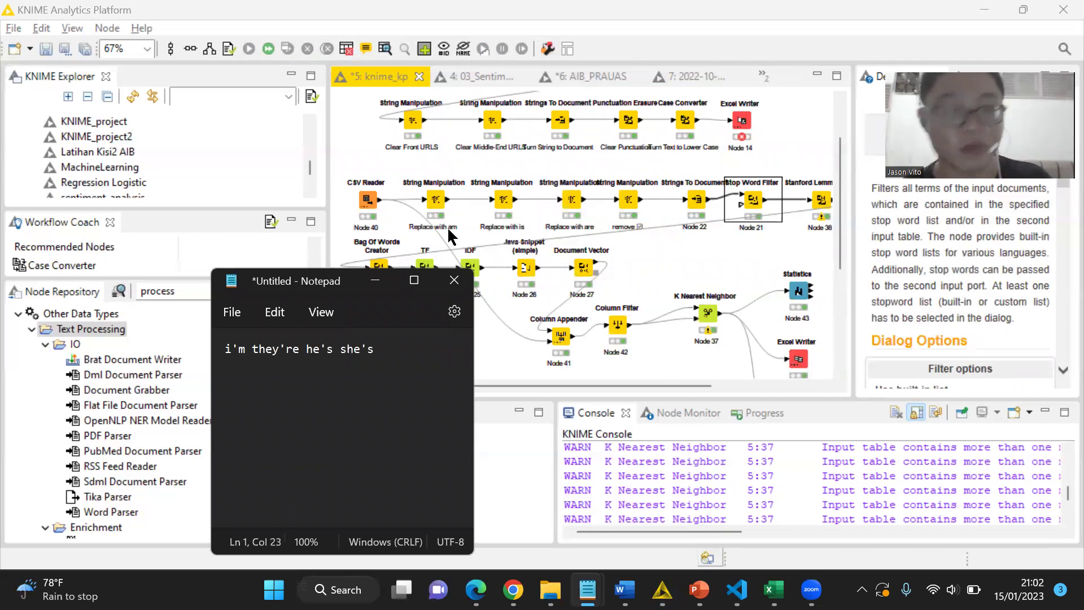
Step: Delete the example contractions and close Notepad, returning to the KNIME workflow
{"action": "key", "text": "ctrl+BackSpace"}
{"action": "key", "text": "ctrl+BackSpace"}
{"action": "key", "text": "ctrl+BackSpace"}
{"action": "key", "text": "ctrl+BackSpace"}
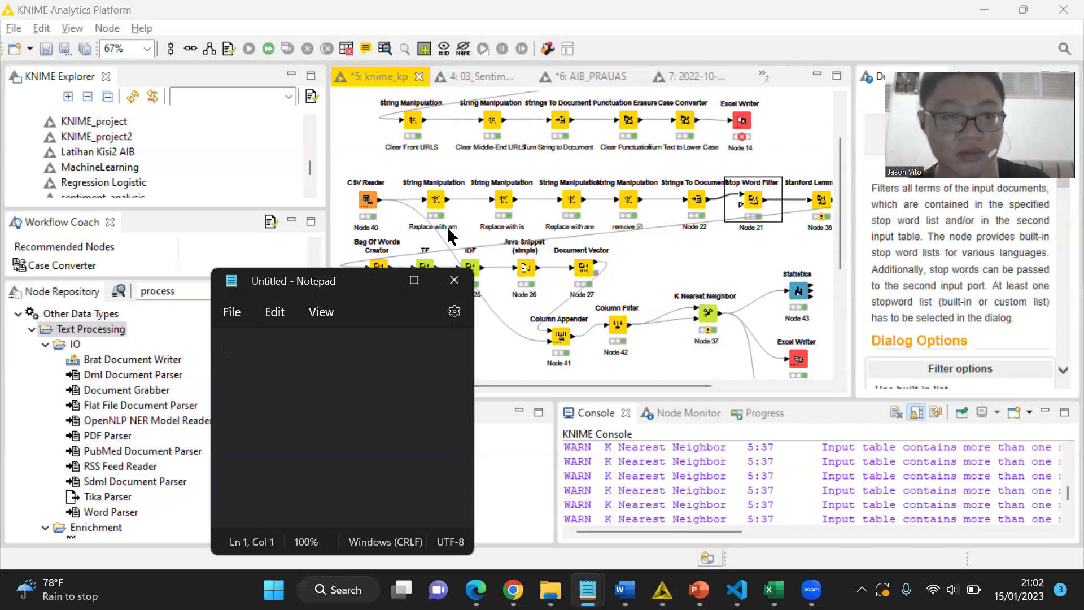
{"action": "left_click", "coordinate": [454, 279]}
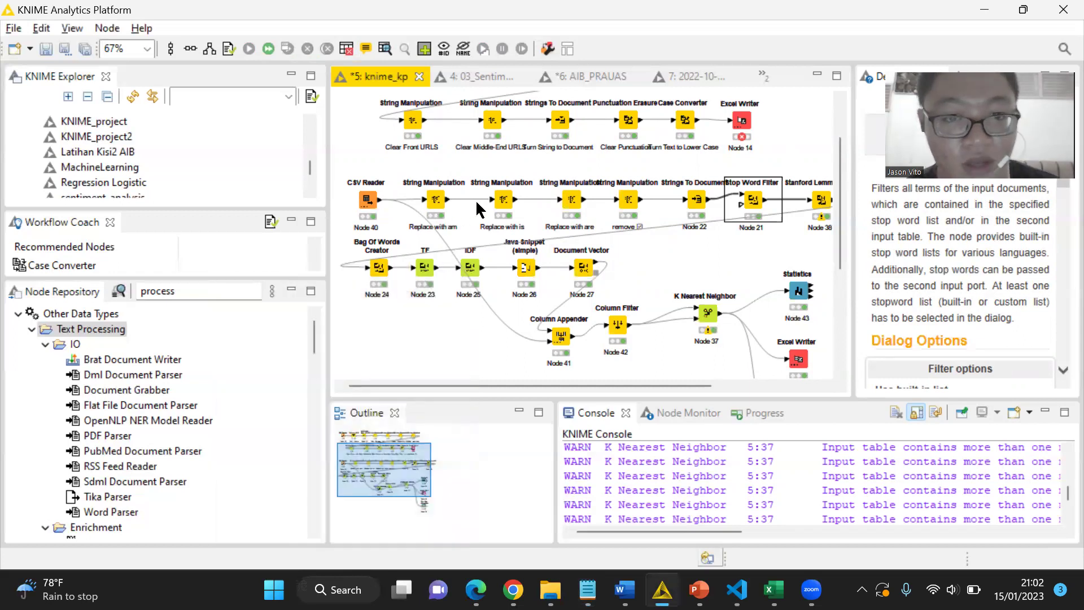
Step: Review the replace expressions in the Replace with am, Replace with is and Replace with are nodes, closing each configuration unchanged
{"action": "double_click", "coordinate": [435, 203]}
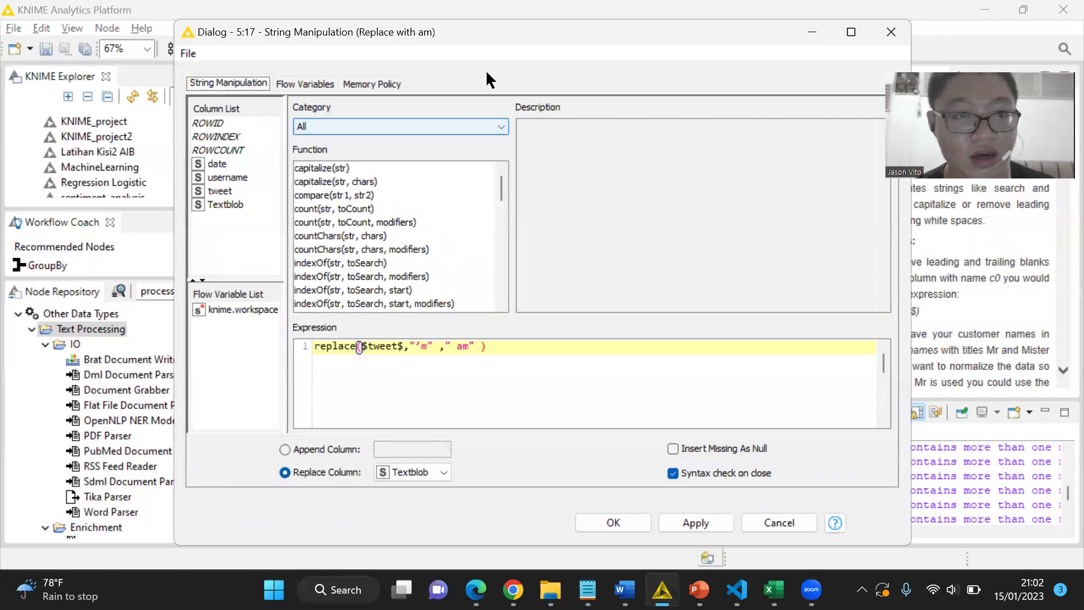
{"action": "double_click", "coordinate": [421, 346]}
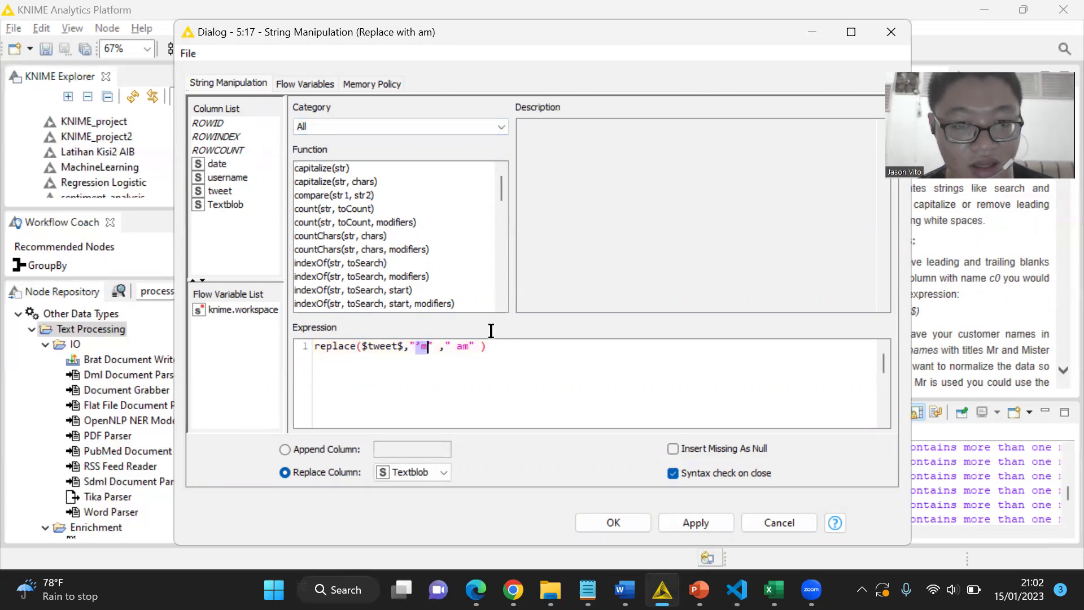
{"action": "left_click", "coordinate": [897, 37]}
{"action": "double_click", "coordinate": [502, 200]}
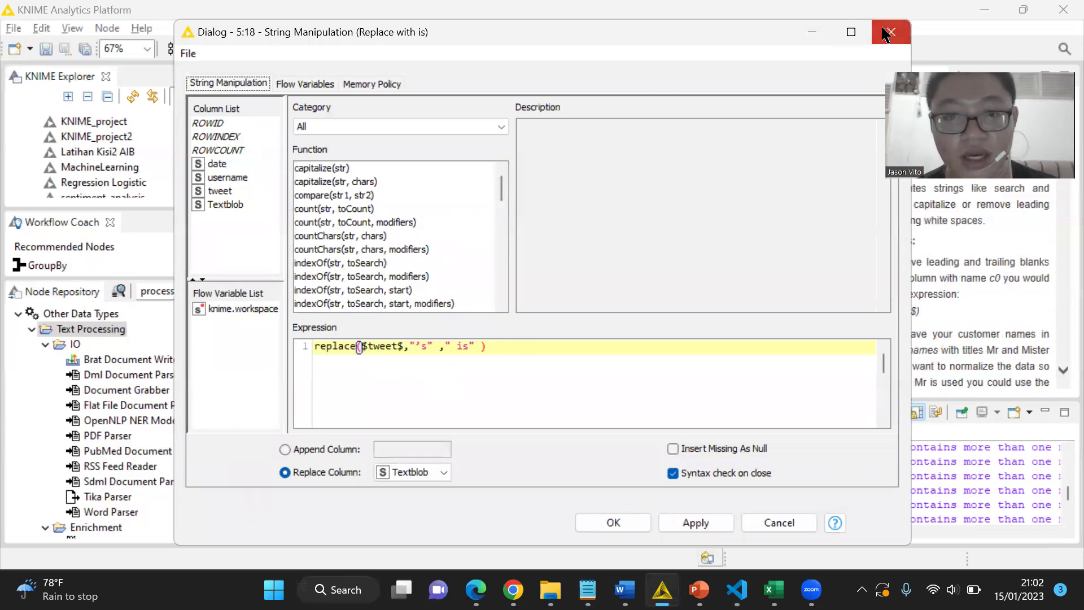
{"action": "left_click", "coordinate": [885, 34]}
{"action": "double_click", "coordinate": [571, 199]}
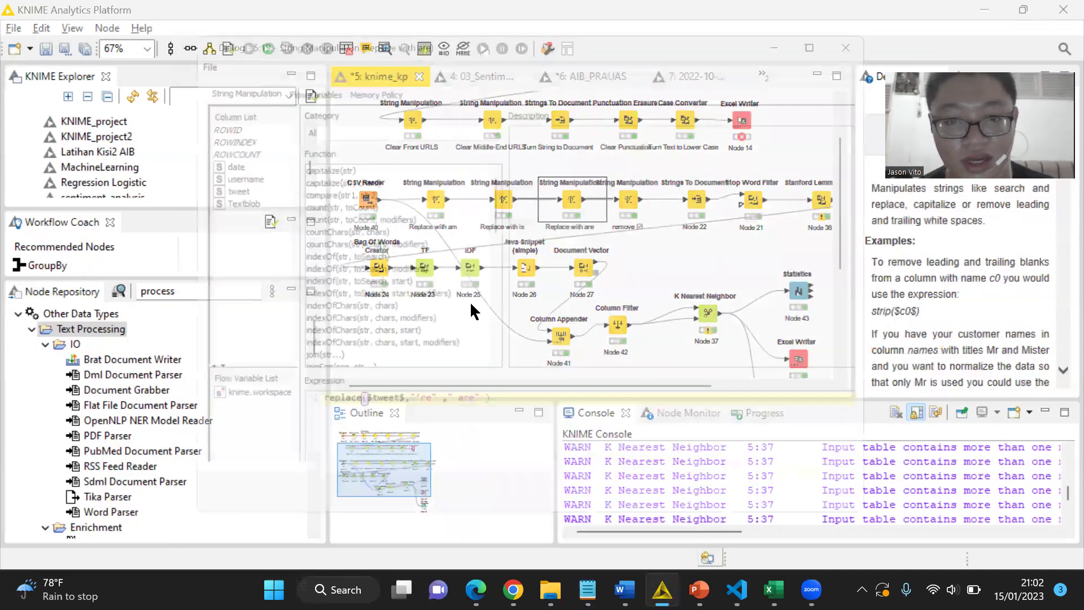
{"action": "left_click", "coordinate": [887, 32]}
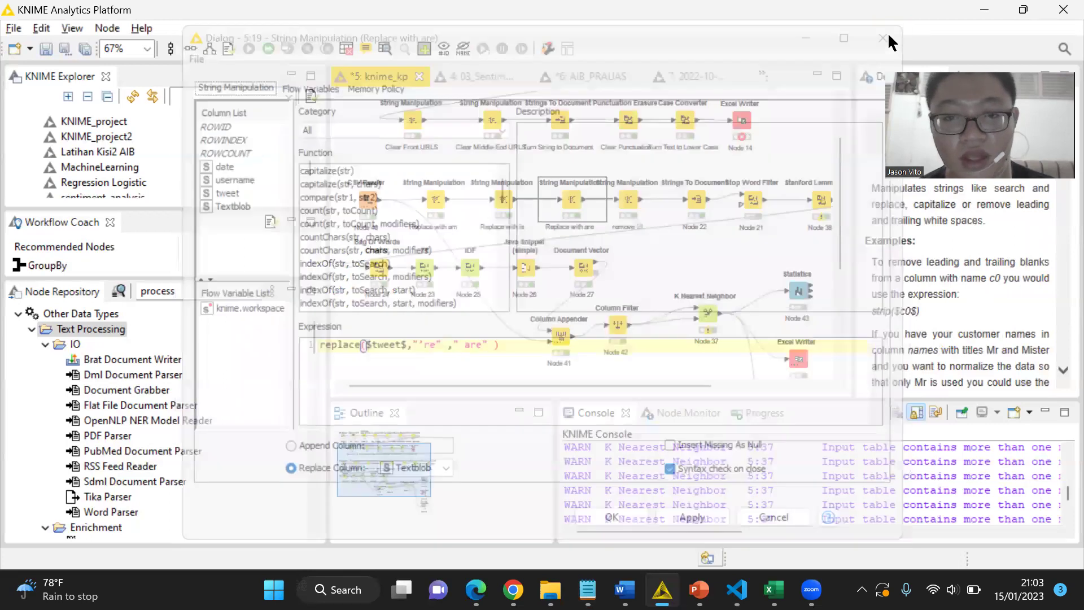
Step: Inspect the expression that removes the check mark symbol in the String Manipulation node before Strings To Document
{"action": "left_click", "coordinate": [630, 208]}
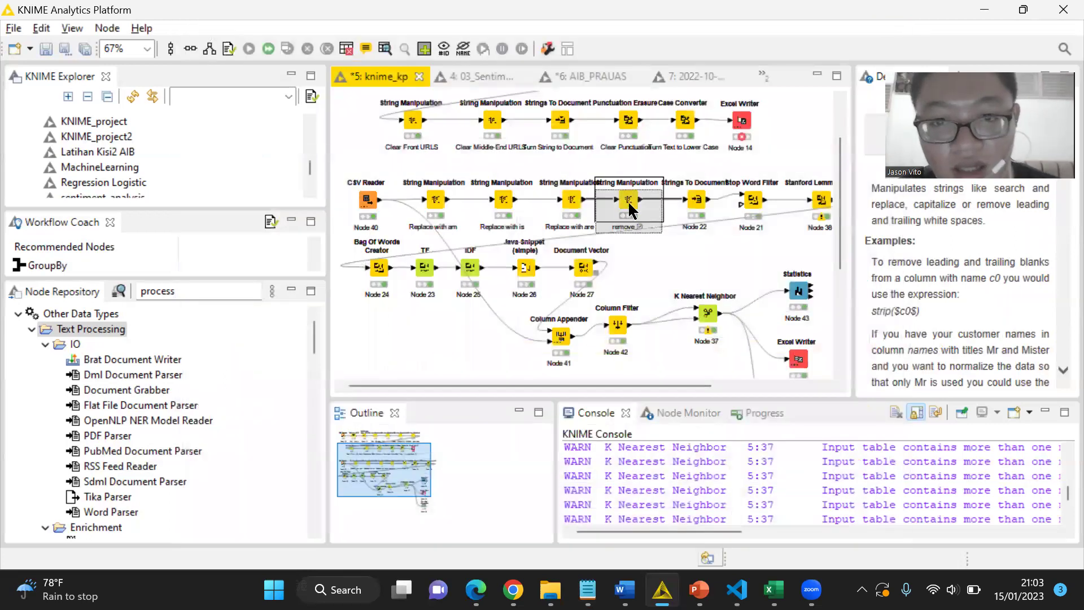
{"action": "double_click", "coordinate": [629, 203]}
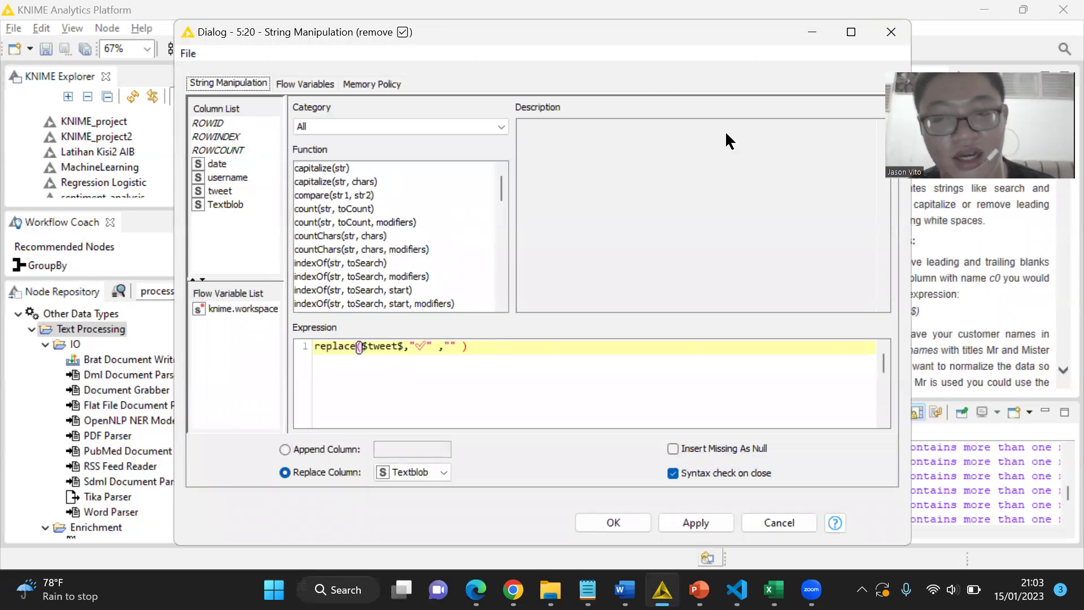
{"action": "left_click_drag", "start_coordinate": [416, 347], "coordinate": [423, 345]}
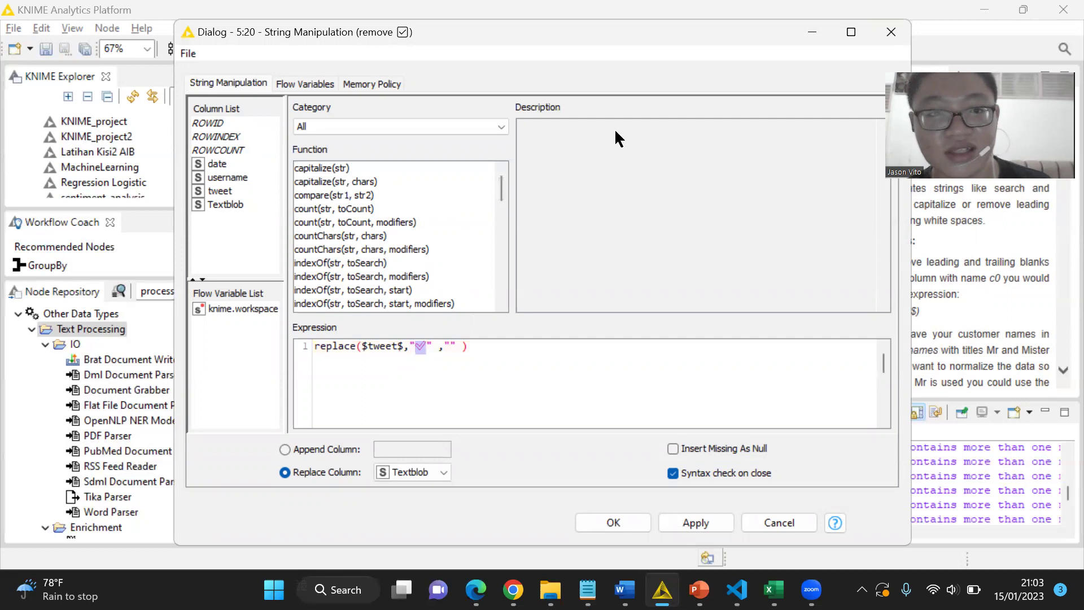
{"action": "left_click_drag", "start_coordinate": [593, 36], "coordinate": [681, 249]}
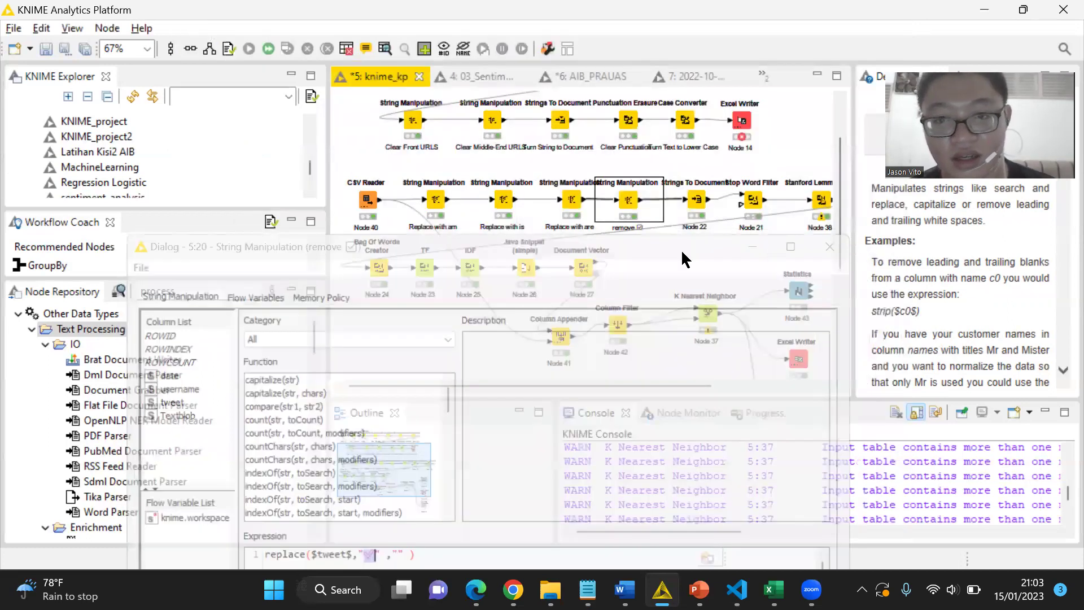
Step: Read the descriptions of the Strings To Document and Stop Word Filter nodes
{"action": "left_click", "coordinate": [699, 204]}
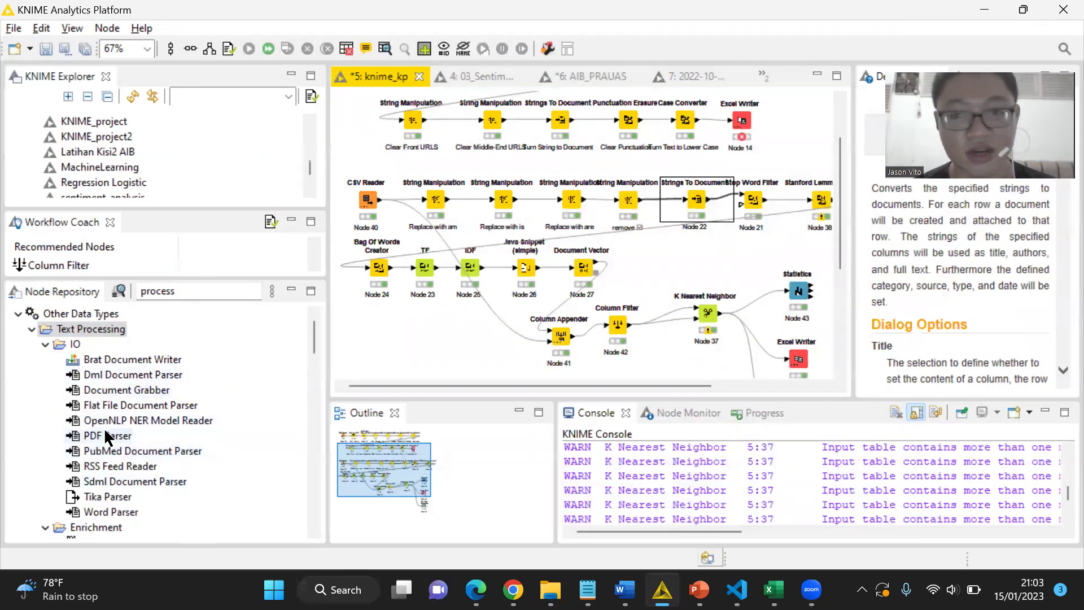
{"action": "left_click", "coordinate": [757, 208]}
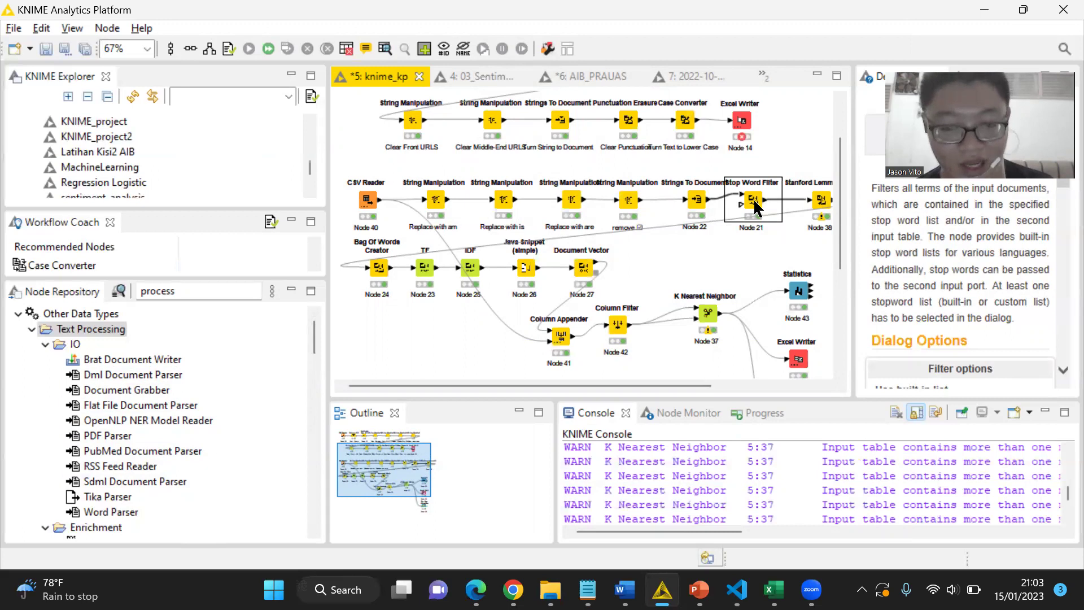
Step: Write the example stop words "is am are was were" in a new Notepad note, and close it without saving
{"action": "key", "text": "super"}
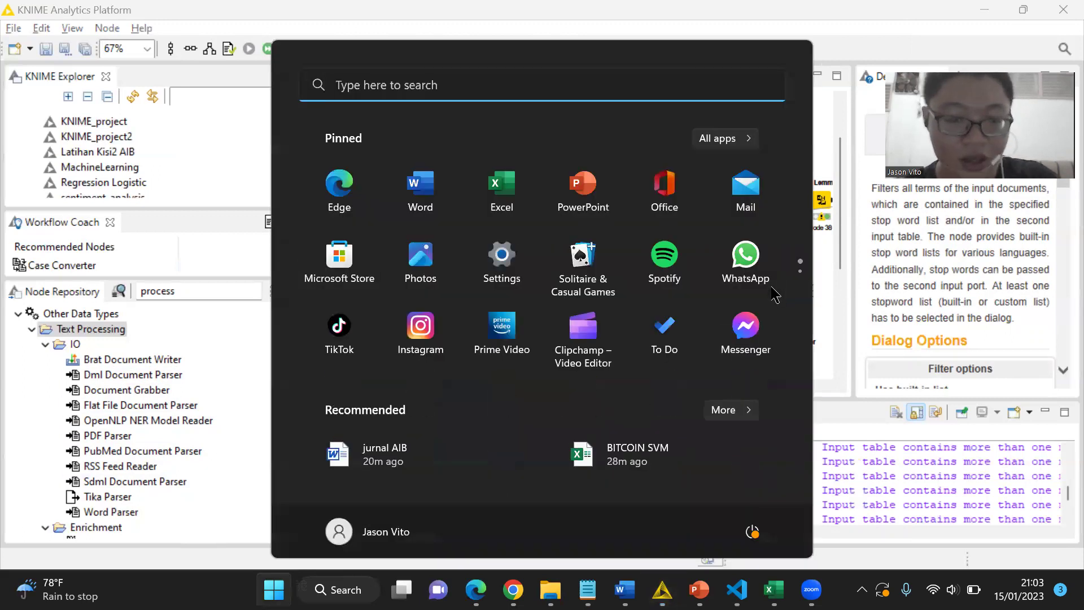
{"action": "type", "text": "notepad"}
{"action": "key", "text": "Return"}
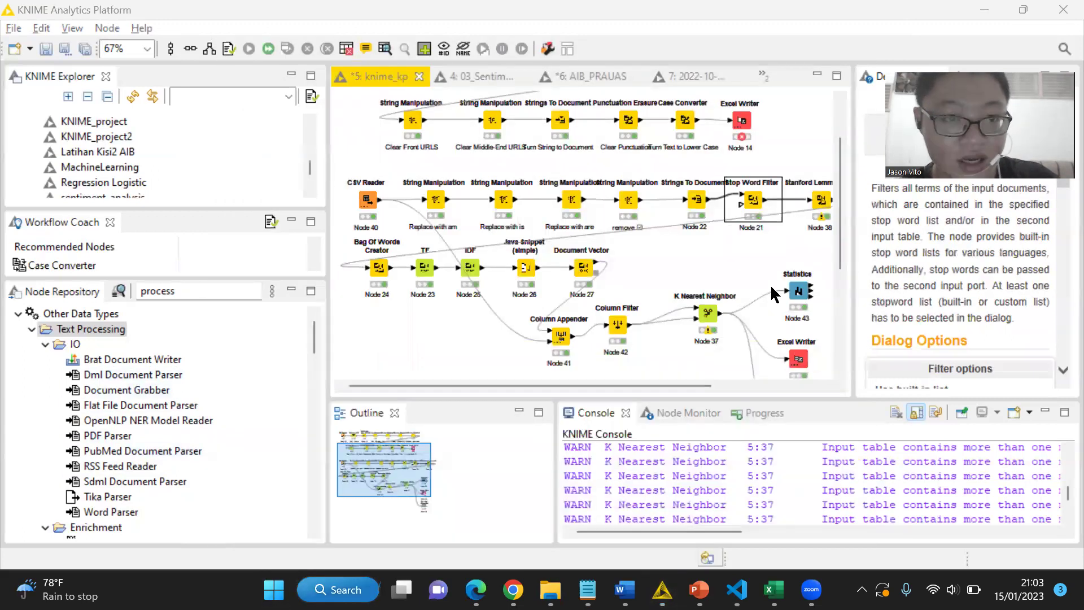
{"action": "type", "text": "is am are"}
{"action": "type", "text": " as"}
{"action": "key", "text": "BackSpace"}
{"action": "key", "text": "BackSpace"}
{"action": "type", "text": "was were"}
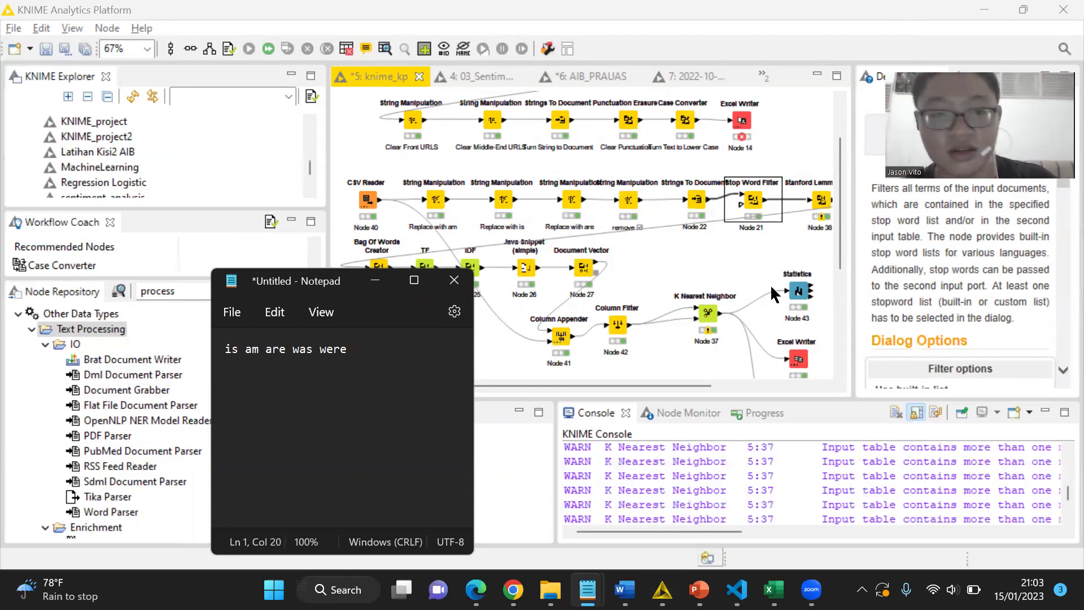
{"action": "left_click", "coordinate": [455, 282]}
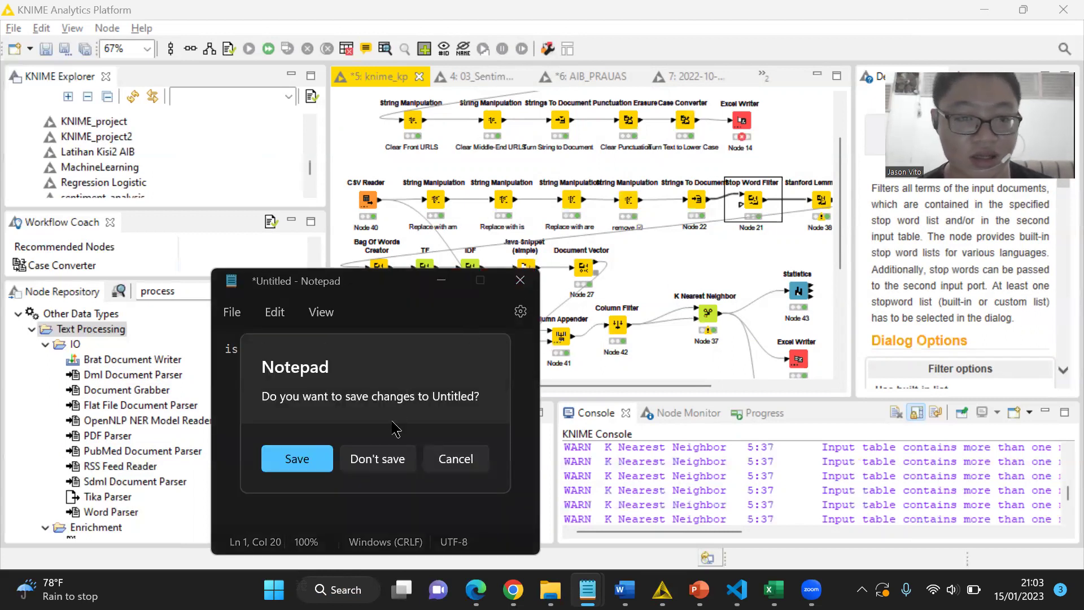
{"action": "left_click", "coordinate": [384, 452]}
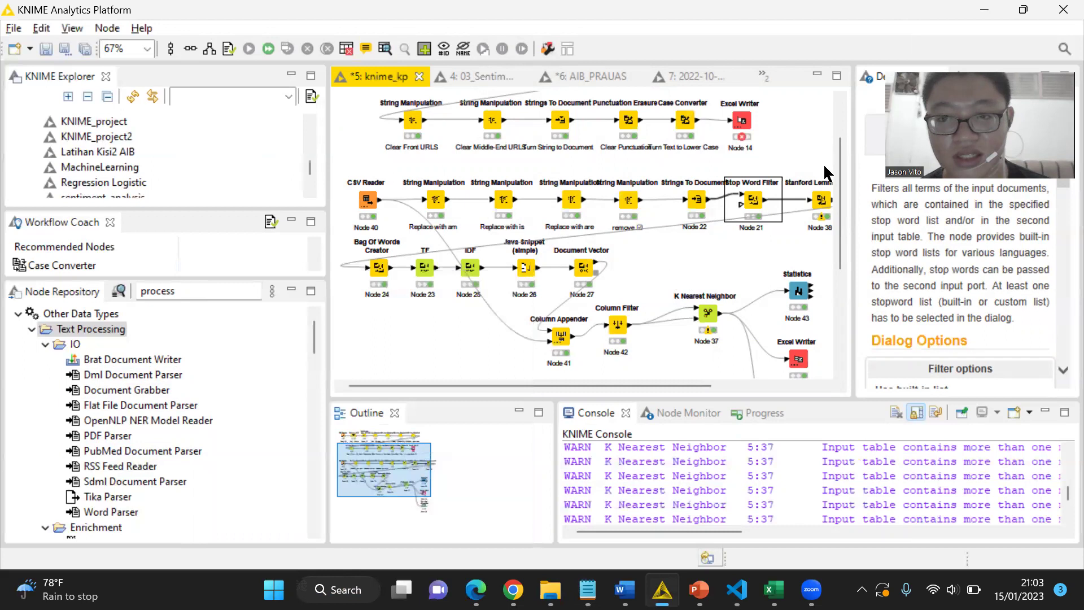
Step: Read the description of the Stanford Lemmatizer node at the end of the preprocessing chain
{"action": "left_click_drag", "start_coordinate": [630, 388], "coordinate": [661, 387]}
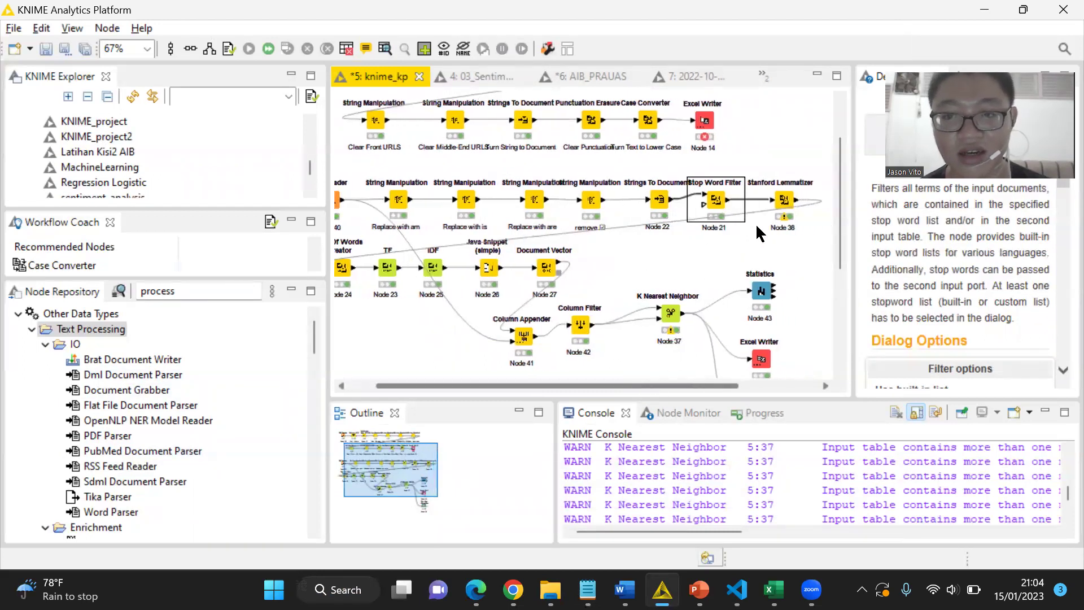
{"action": "left_click", "coordinate": [785, 200]}
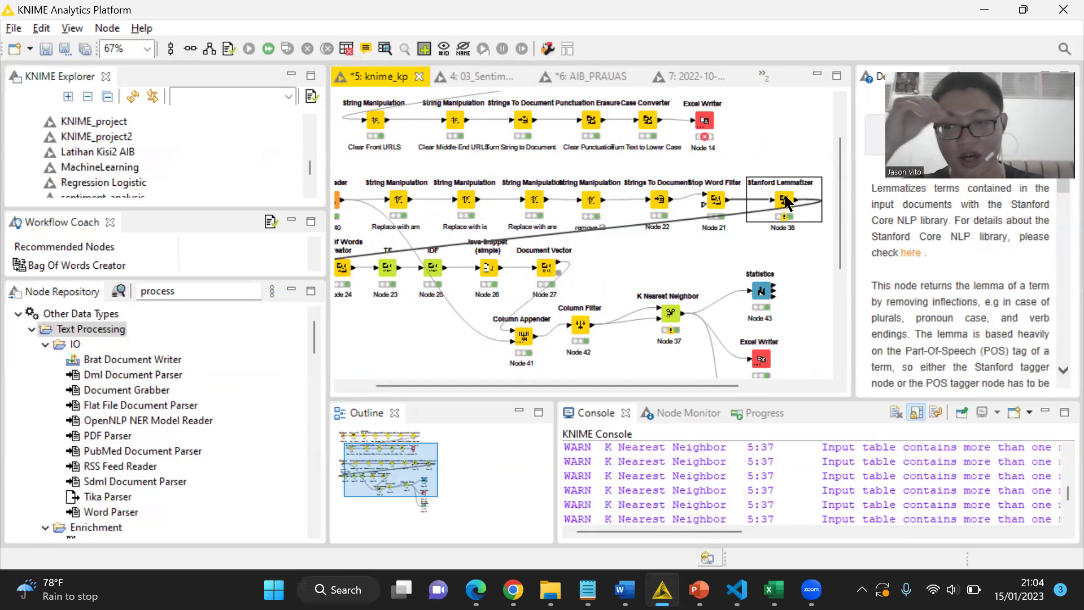
Step: Open a blank Notepad document and write the word "drink" twice, separated by an empty line
{"action": "key", "text": "super"}
{"action": "type", "text": "notep"}
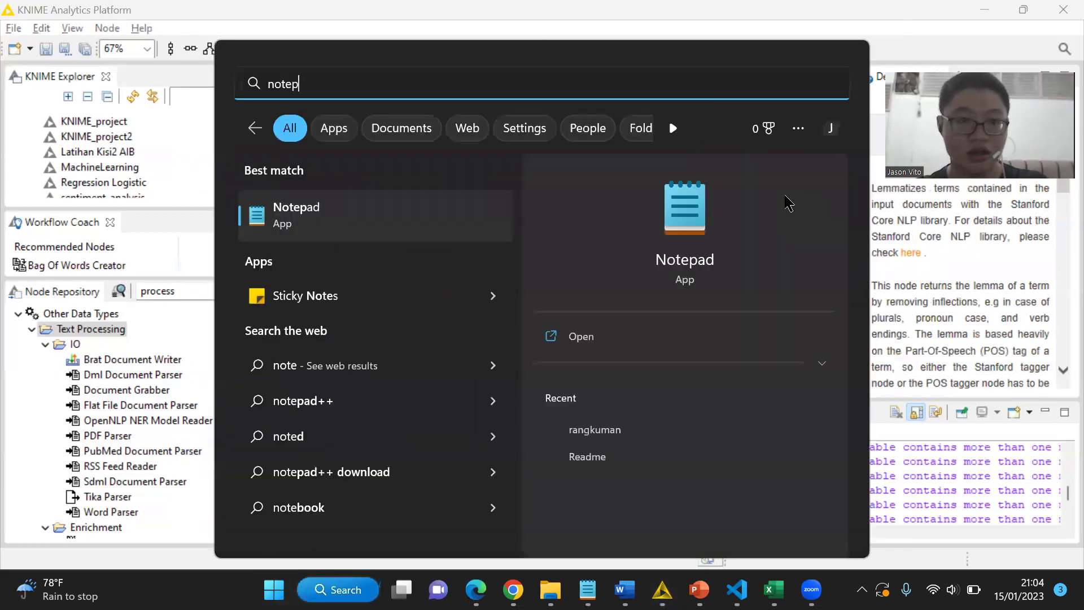
{"action": "type", "text": "ad"}
{"action": "key", "text": "Return"}
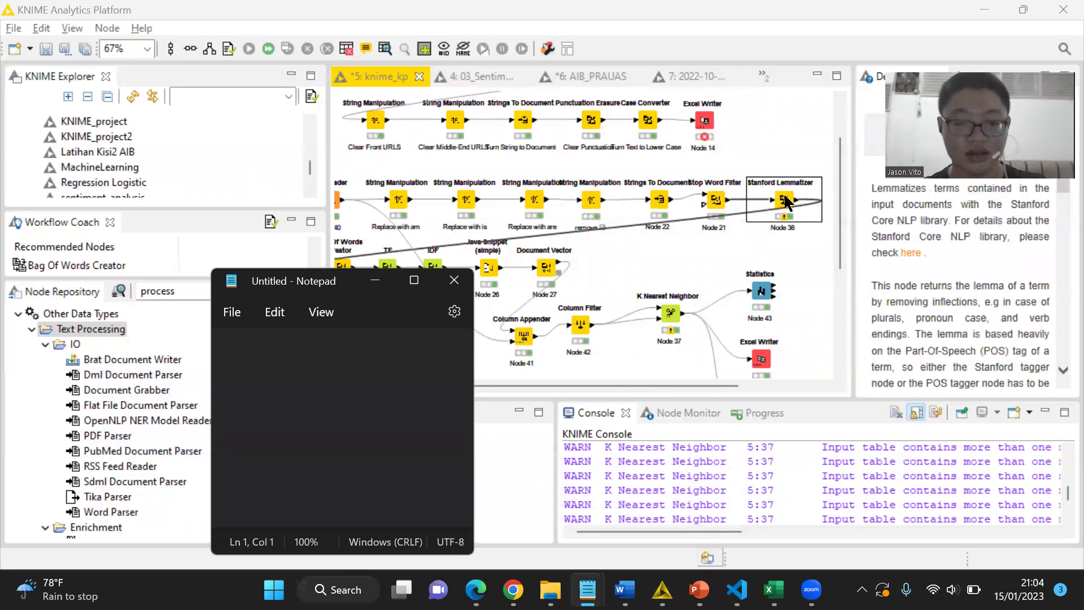
{"action": "type", "text": "drink"}
{"action": "key", "text": "Return"}
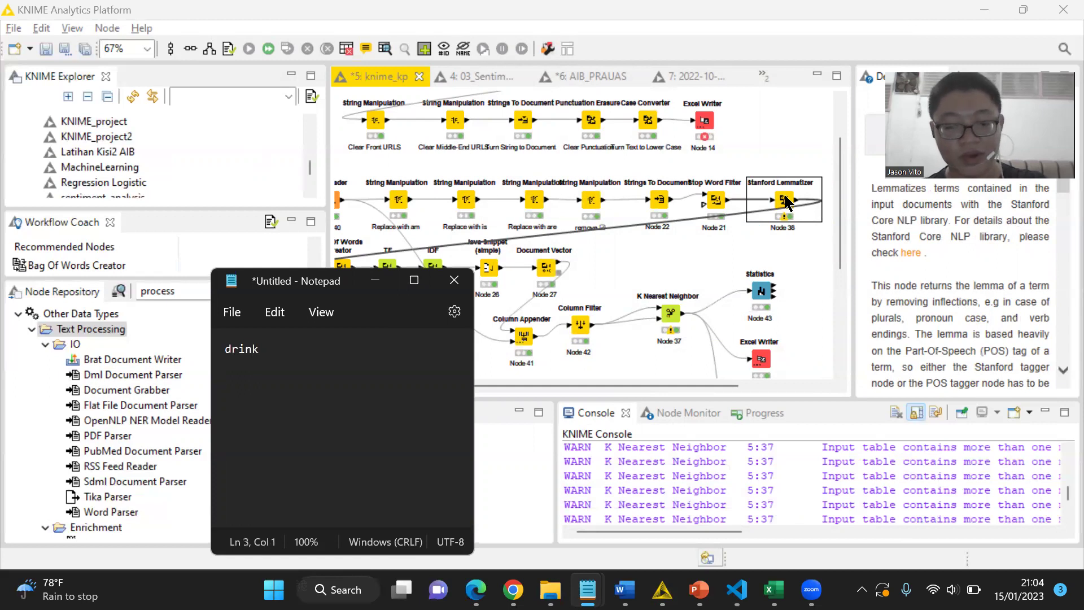
{"action": "type", "text": "drnk"}
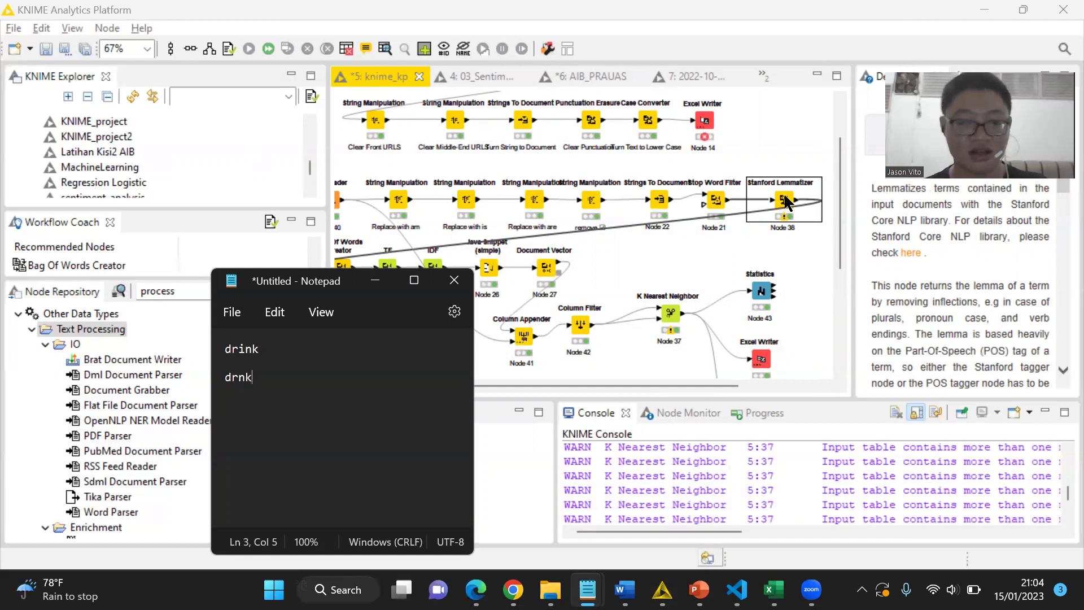
{"action": "type", "text": "i"}
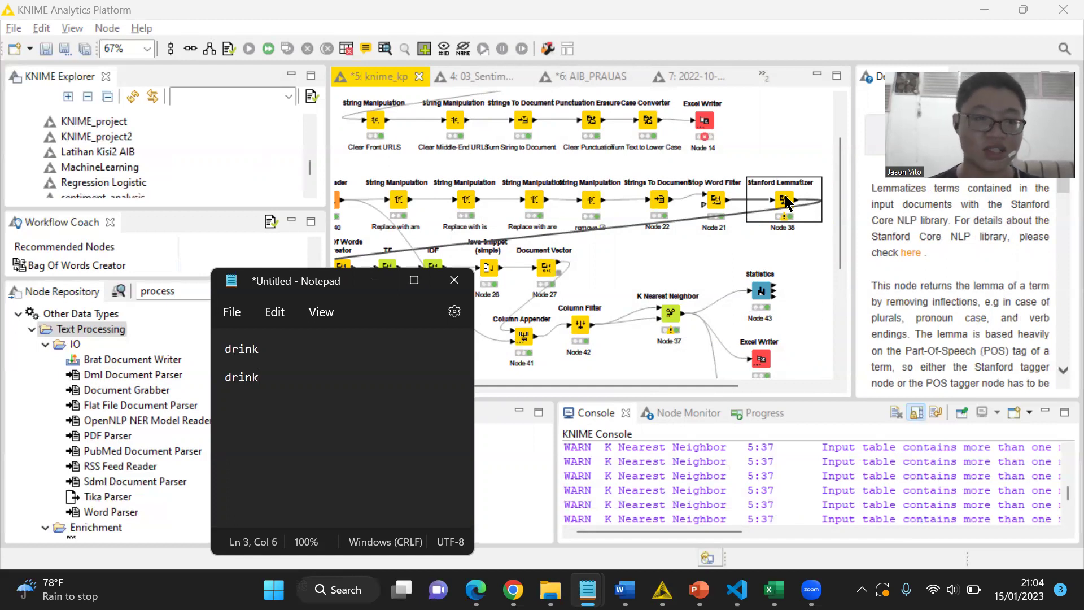
Step: Add the example word forms "drinkin" and "drinking" to the Notepad note, and minimize it to return to the KNIME workflow
{"action": "left_click", "coordinate": [375, 280]}
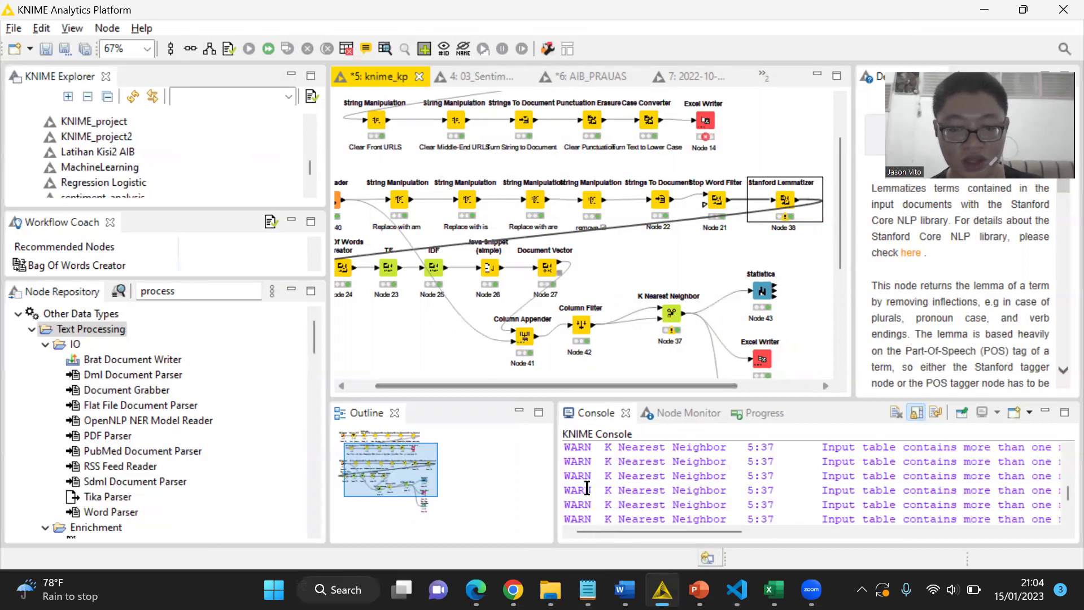
{"action": "key", "text": "alt+Tab"}
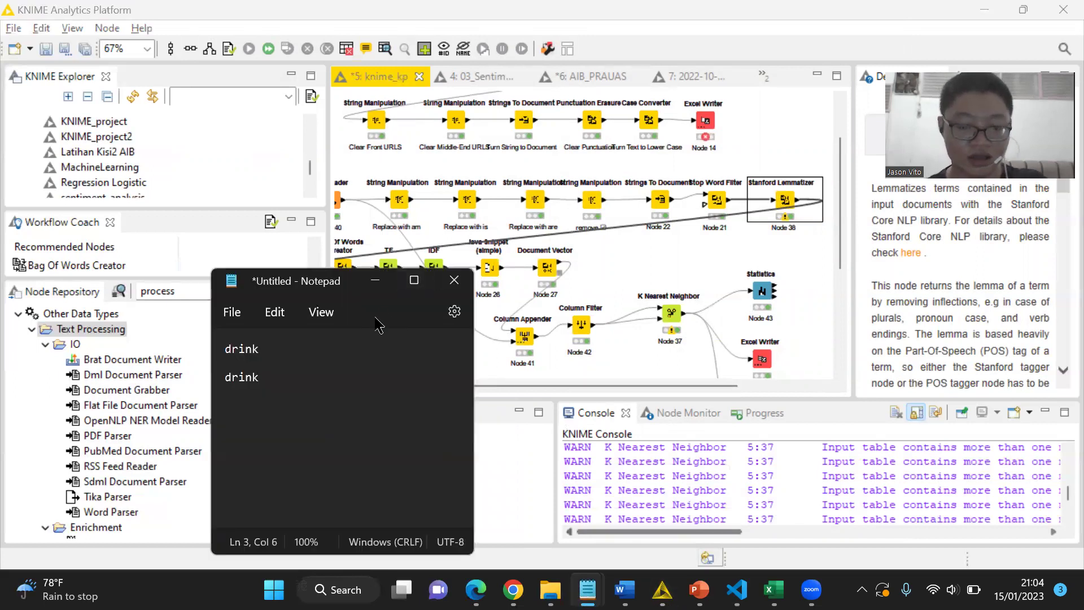
{"action": "type", "text": "drinkin "}
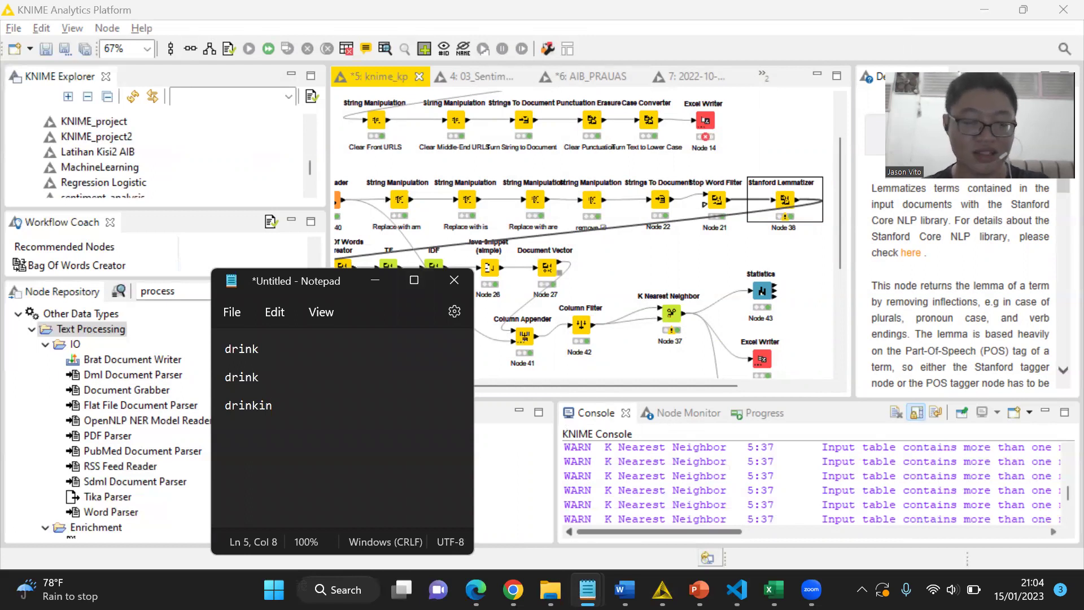
{"action": "type", "text": "drinking"}
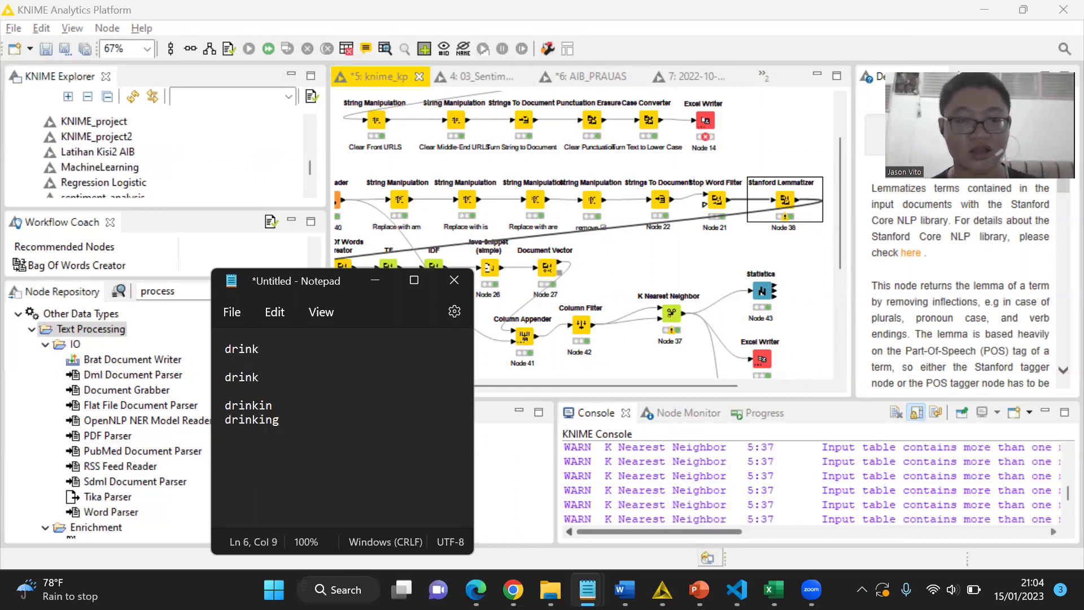
{"action": "left_click", "coordinate": [379, 279]}
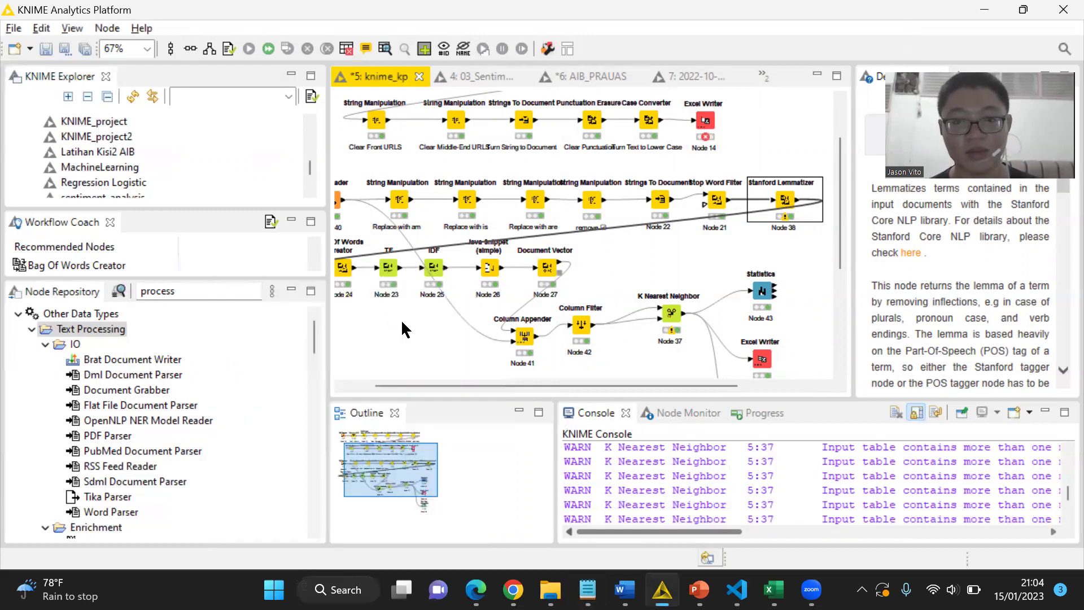
Step: Examine the documents and their terms in the Bag Of Words Creator's output table, widening the Document column, and close the table
{"action": "left_click_drag", "start_coordinate": [458, 385], "coordinate": [419, 385]}
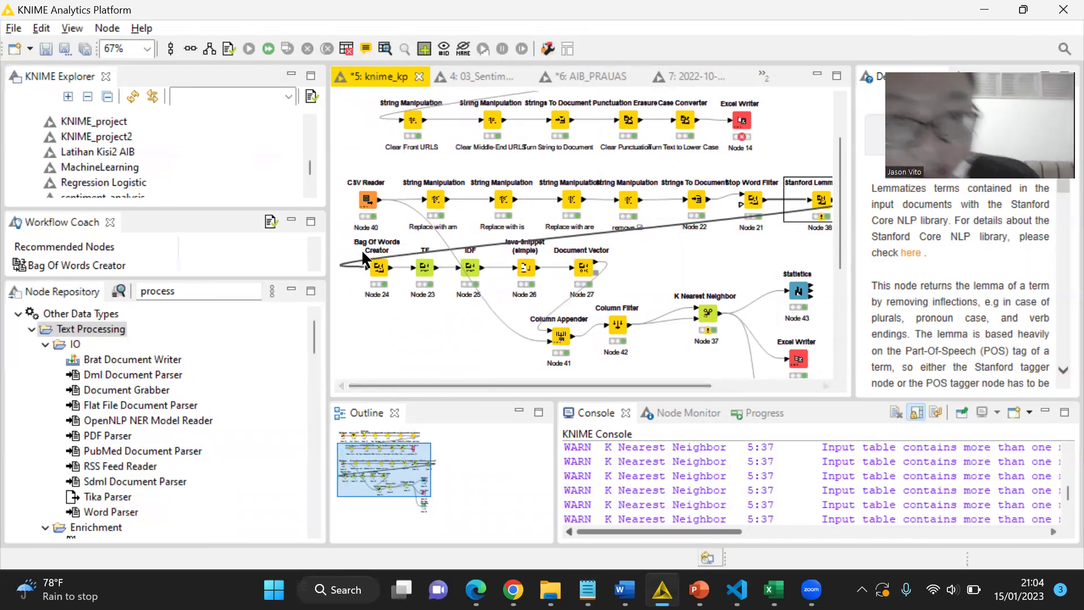
{"action": "right_click", "coordinate": [377, 271]}
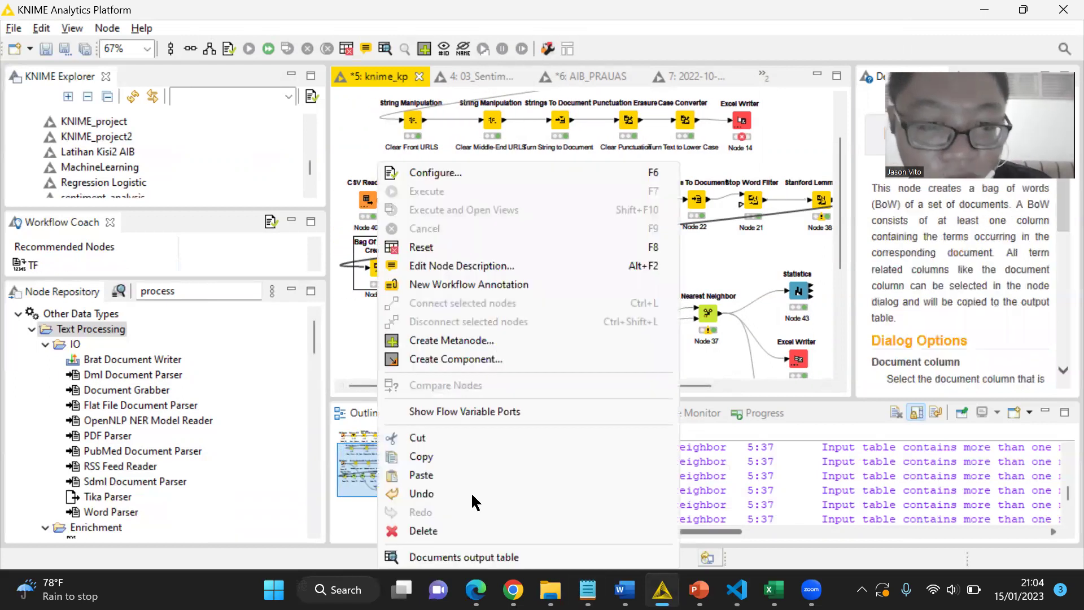
{"action": "left_click", "coordinate": [482, 557]}
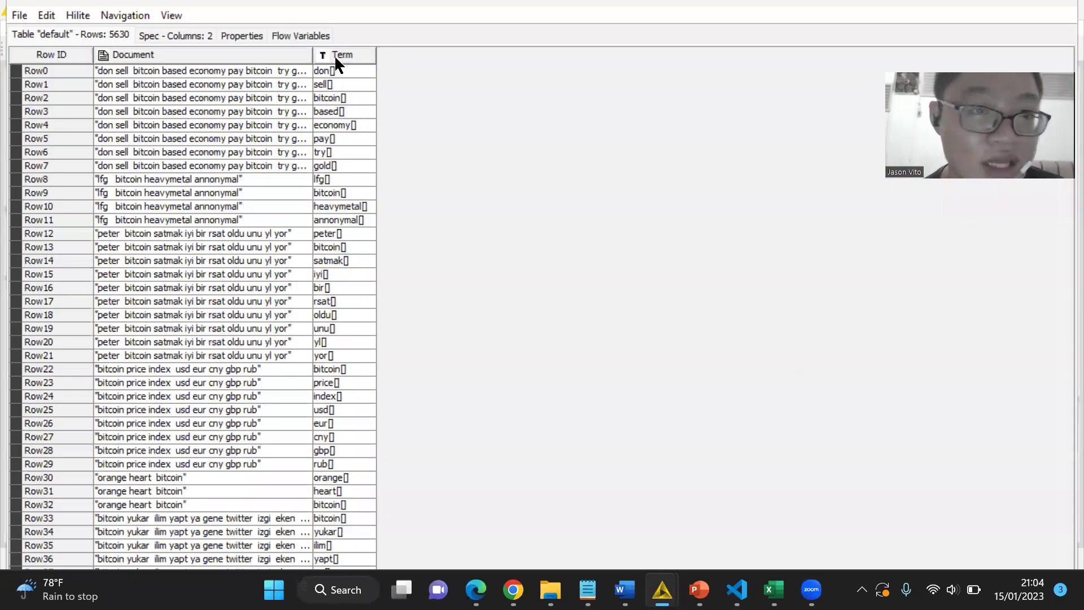
{"action": "left_click_drag", "start_coordinate": [311, 52], "coordinate": [370, 69]}
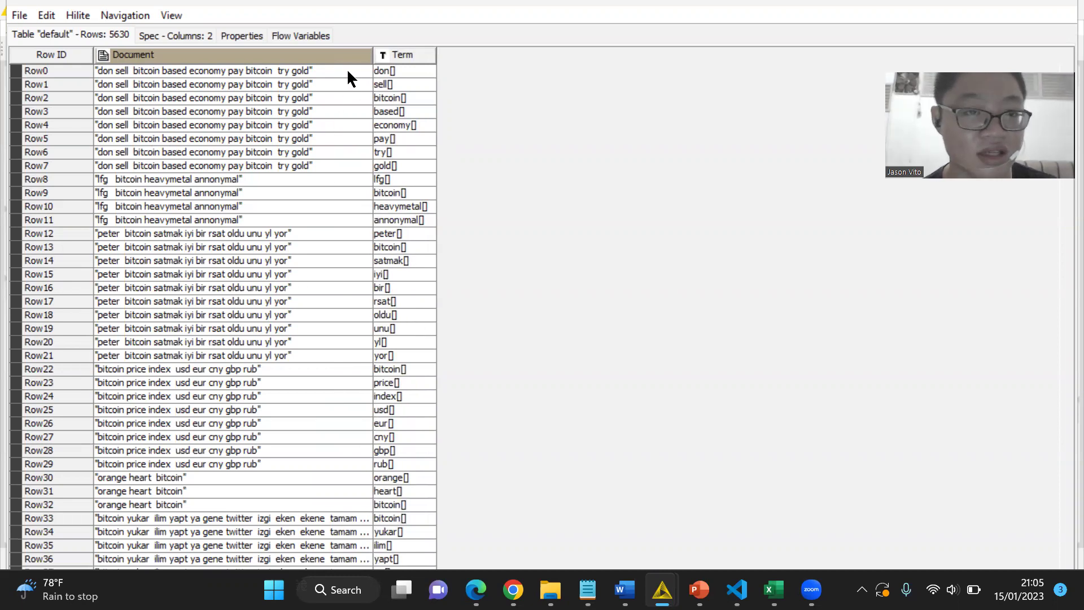
{"action": "scroll", "coordinate": [387, 328], "scroll_direction": "down", "scroll_amount": 20}
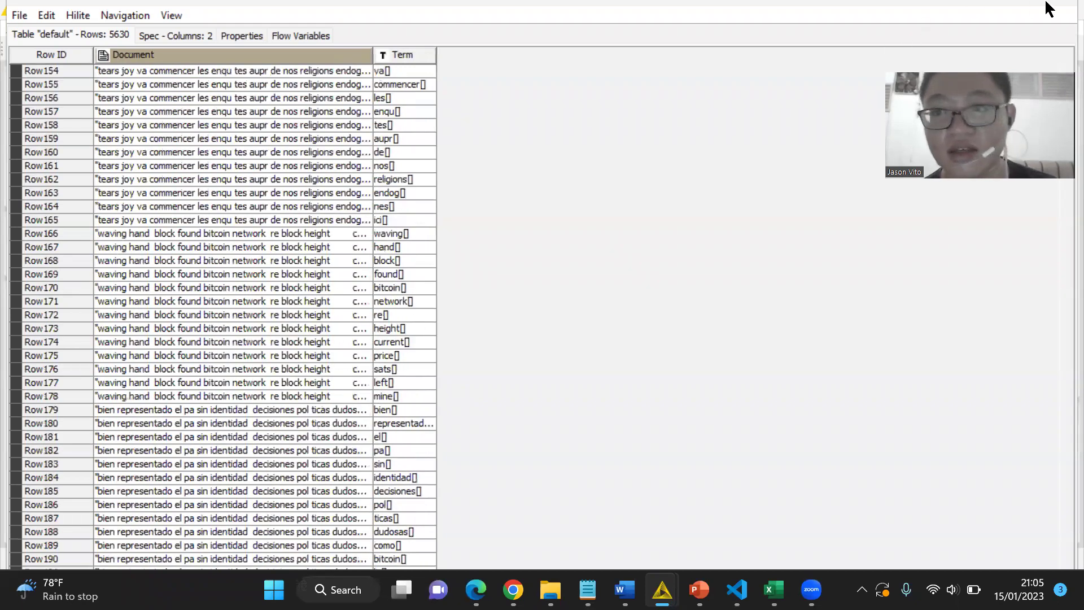
{"action": "left_click", "coordinate": [1048, 6]}
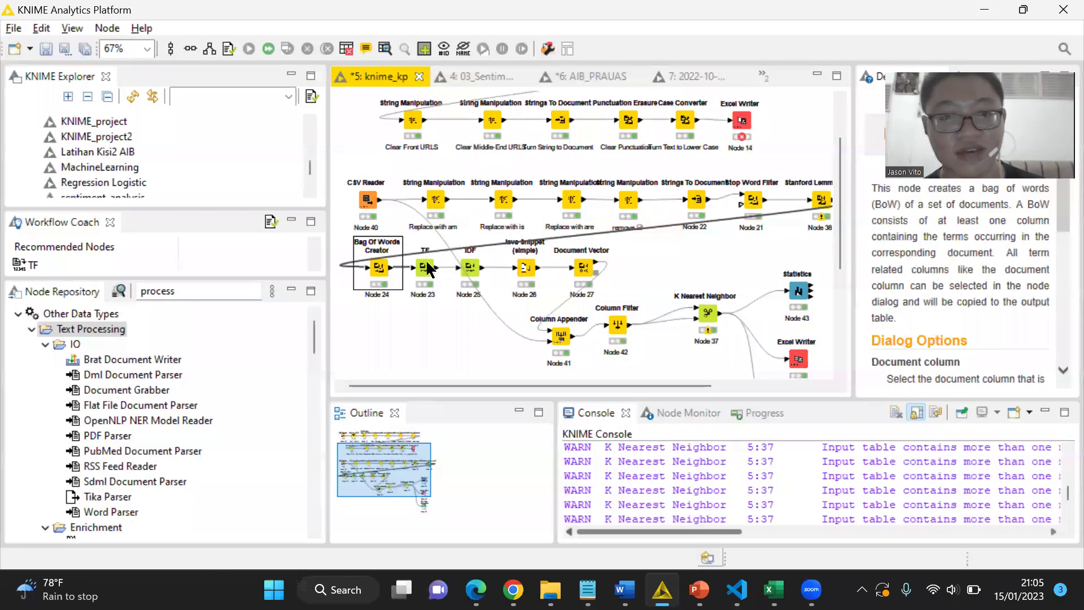
Step: Check the TF node's configuration, examine the relative term frequencies in its output table, and close the table
{"action": "double_click", "coordinate": [424, 267]}
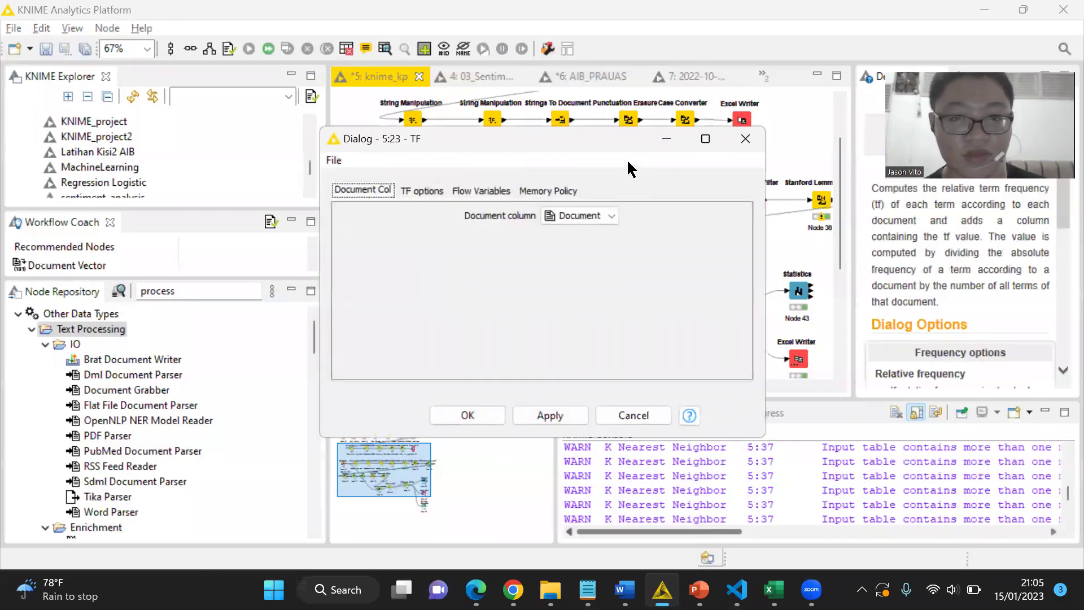
{"action": "left_click", "coordinate": [745, 139]}
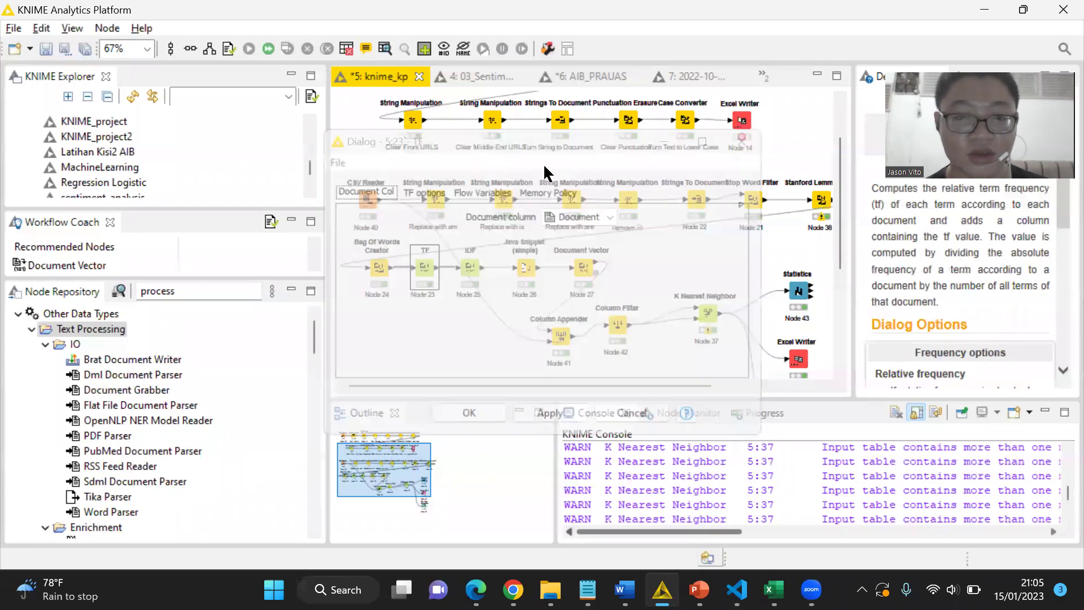
{"action": "right_click", "coordinate": [429, 266]}
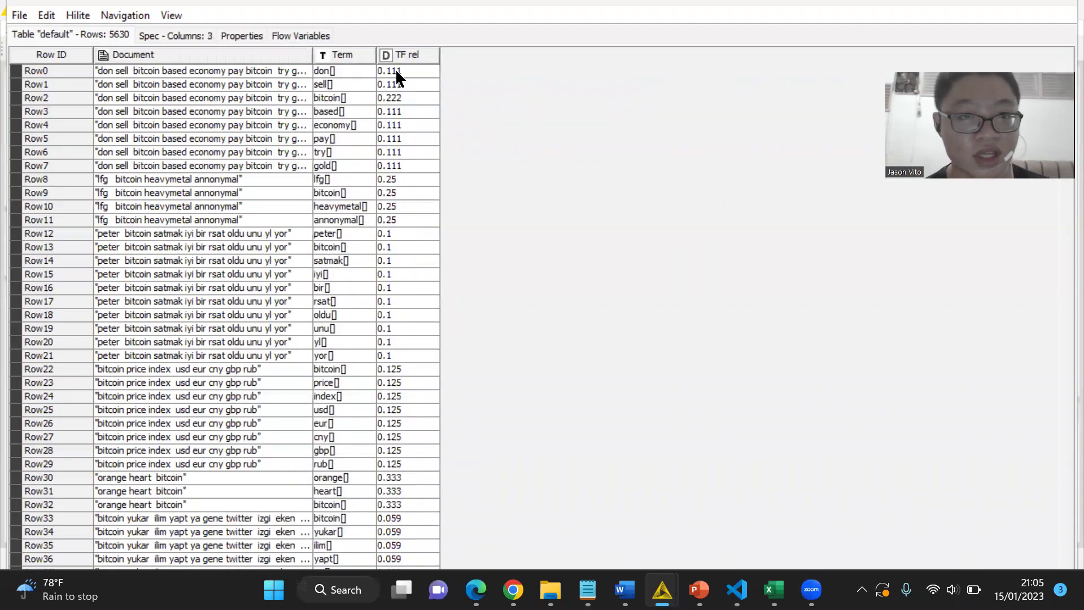
{"action": "left_click_drag", "start_coordinate": [395, 69], "coordinate": [408, 205]}
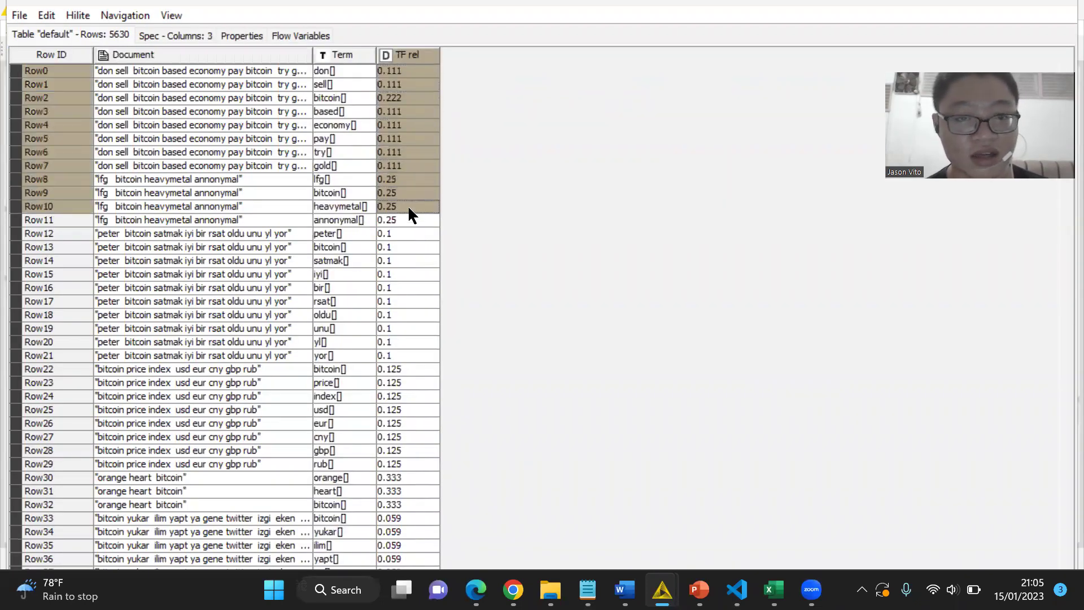
{"action": "left_click", "coordinate": [1043, 2]}
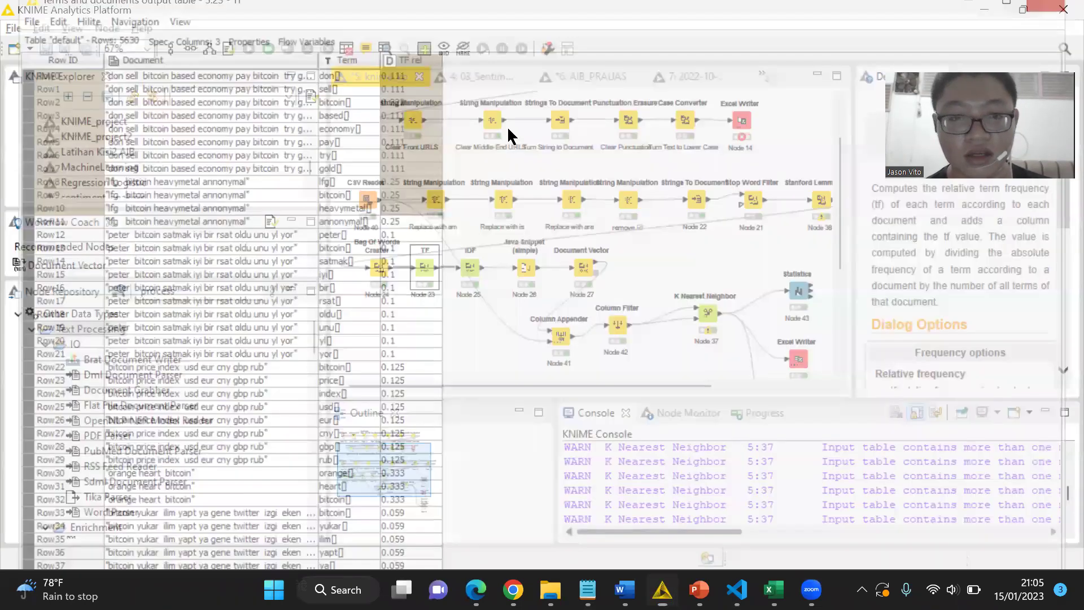
Step: Check the IDF node's configuration, examine the IDF column in its terms and documents output table, and close the table
{"action": "left_click", "coordinate": [479, 262]}
{"action": "right_click", "coordinate": [479, 263]}
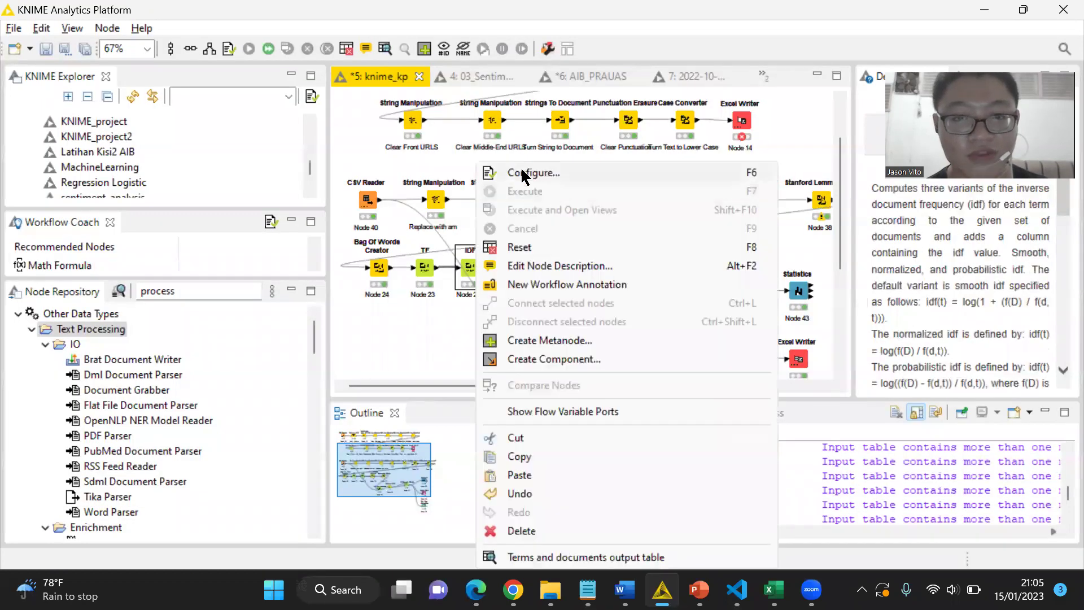
{"action": "left_click", "coordinate": [520, 171]}
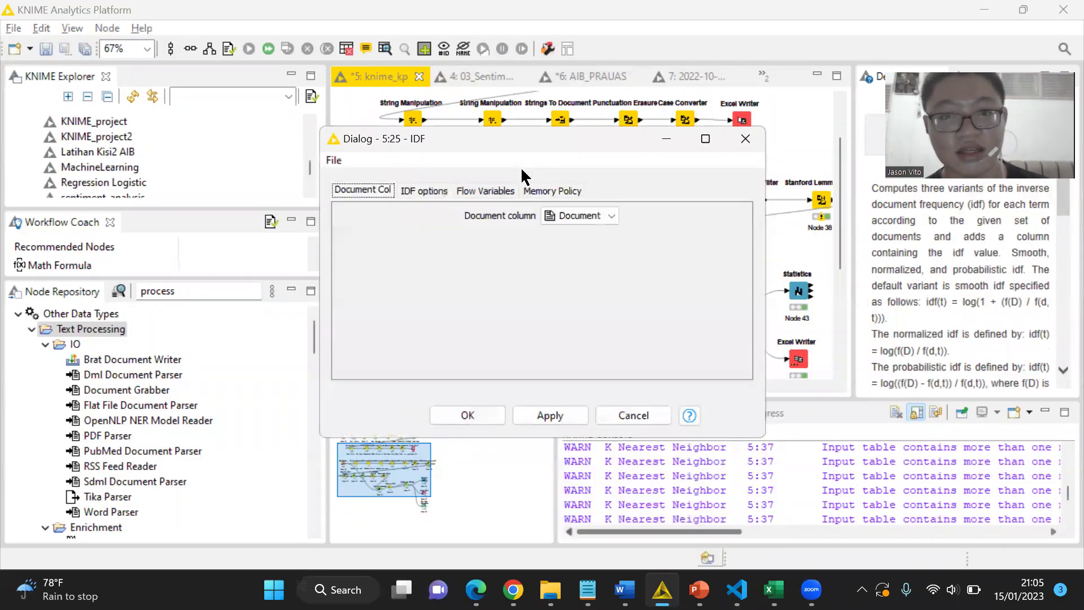
{"action": "left_click", "coordinate": [740, 136]}
{"action": "right_click", "coordinate": [477, 265]}
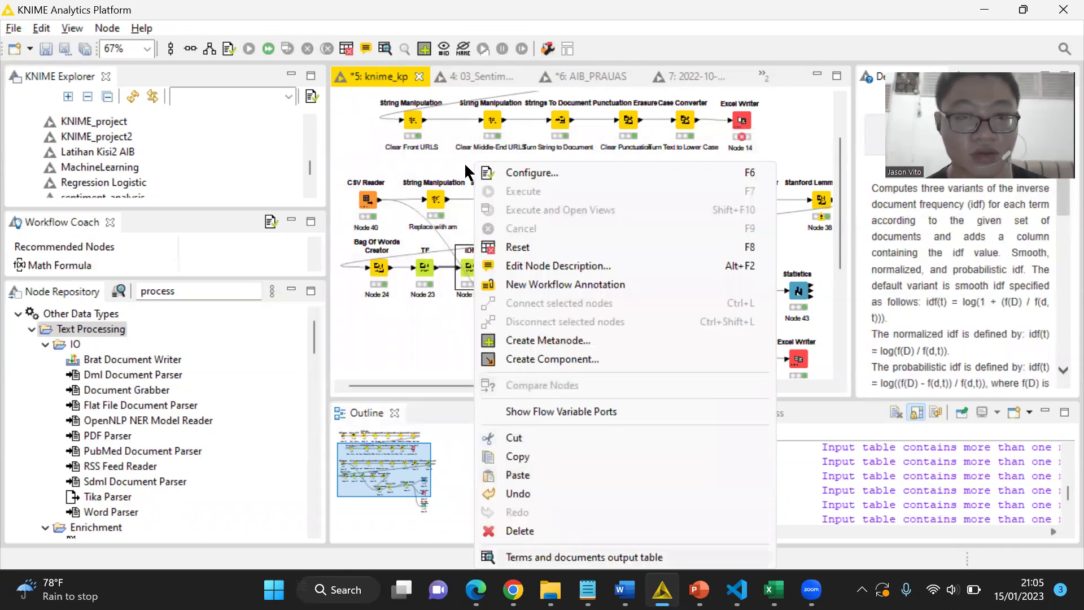
{"action": "left_click", "coordinate": [552, 557]}
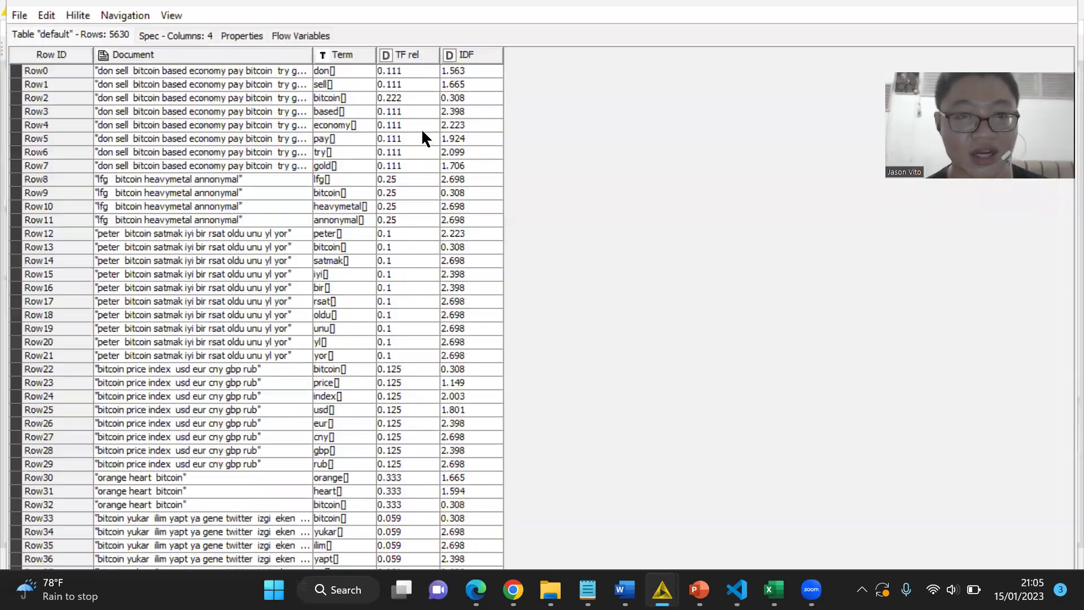
{"action": "left_click", "coordinate": [1051, 4]}
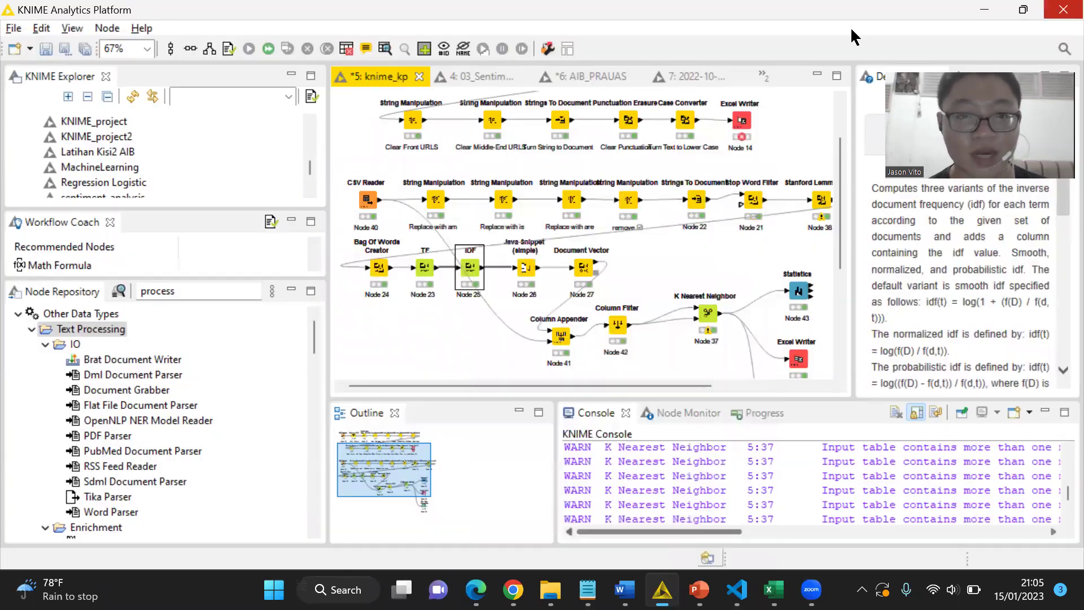
Step: Review the Java Snippet (simple) node's TF-IDF formula and its column and return type settings, and close the configuration
{"action": "left_click", "coordinate": [530, 271]}
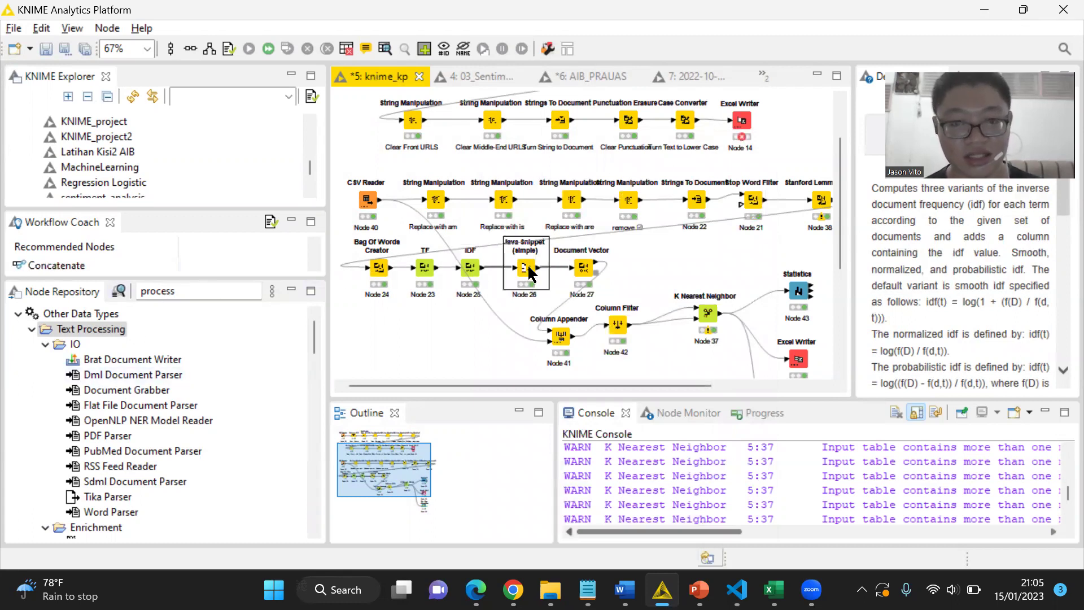
{"action": "right_click", "coordinate": [530, 273]}
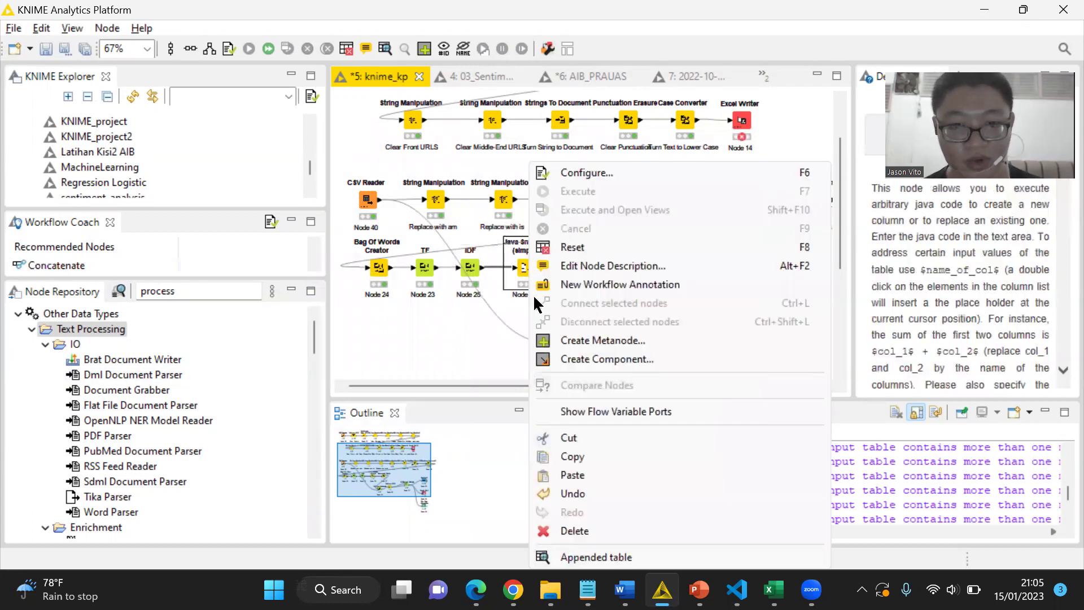
{"action": "left_click", "coordinate": [573, 177]}
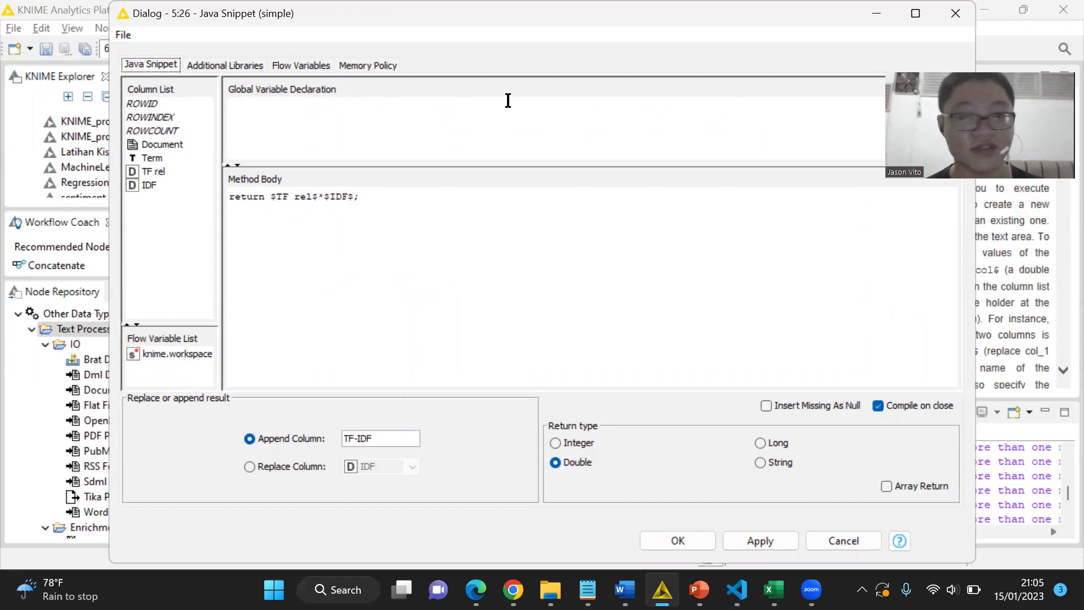
{"action": "left_click", "coordinate": [955, 13]}
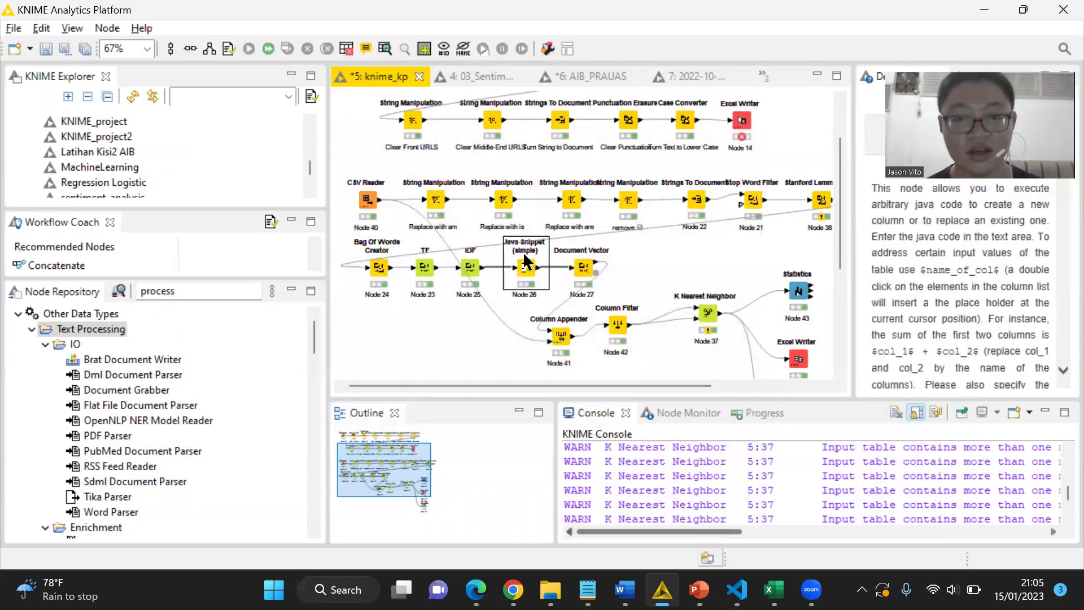
Step: Compare the TF rel, IDF and TF-IDF columns in the Java Snippet node's appended table, and close the table
{"action": "right_click", "coordinate": [522, 274]}
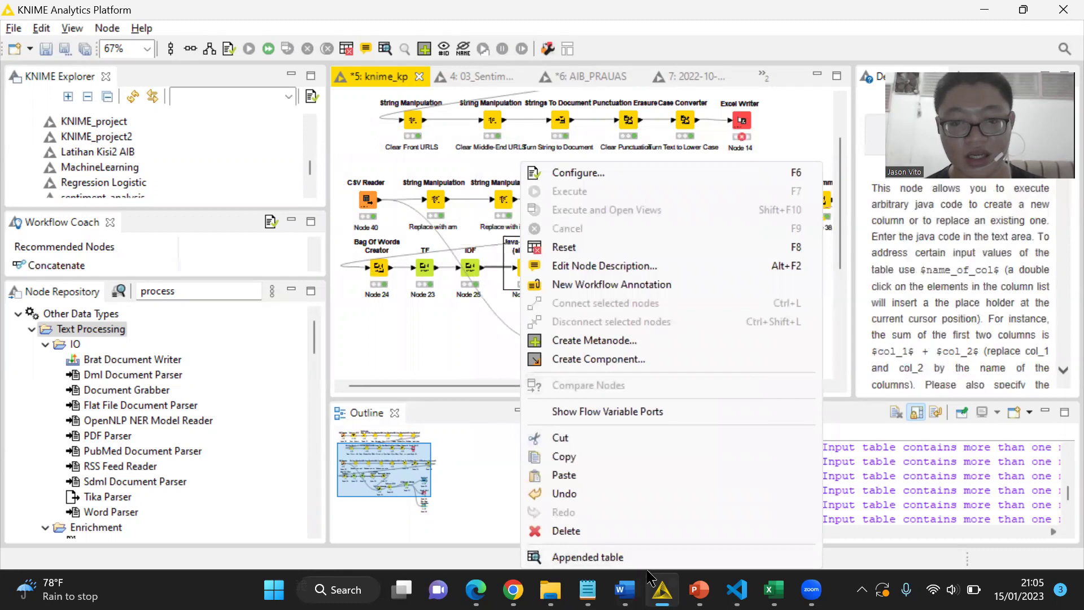
{"action": "left_click", "coordinate": [647, 558]}
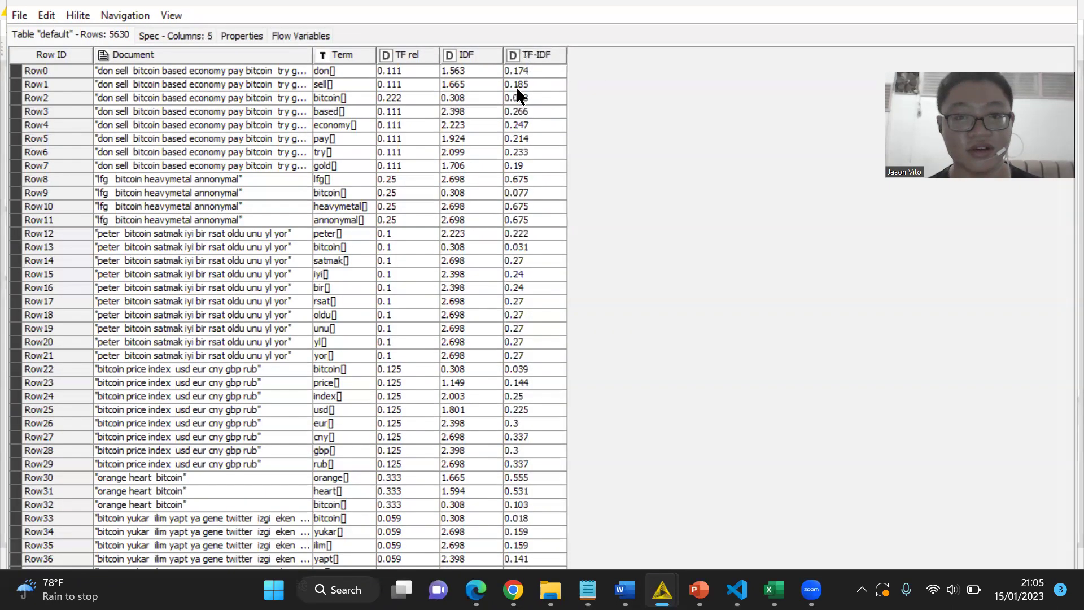
{"action": "left_click", "coordinate": [1061, 7]}
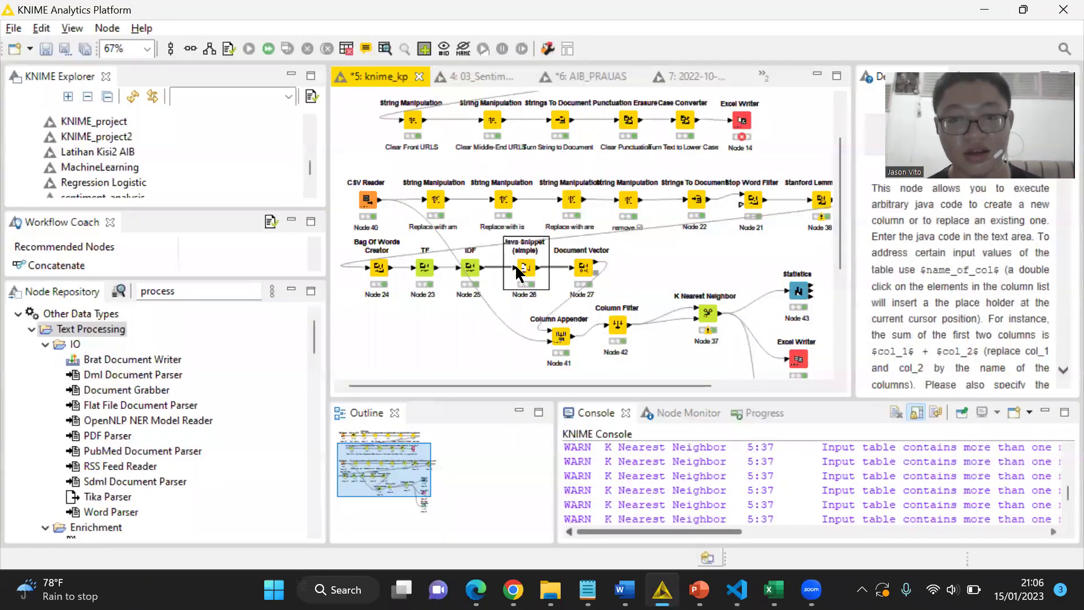
{"action": "key", "text": "shift+F10"}
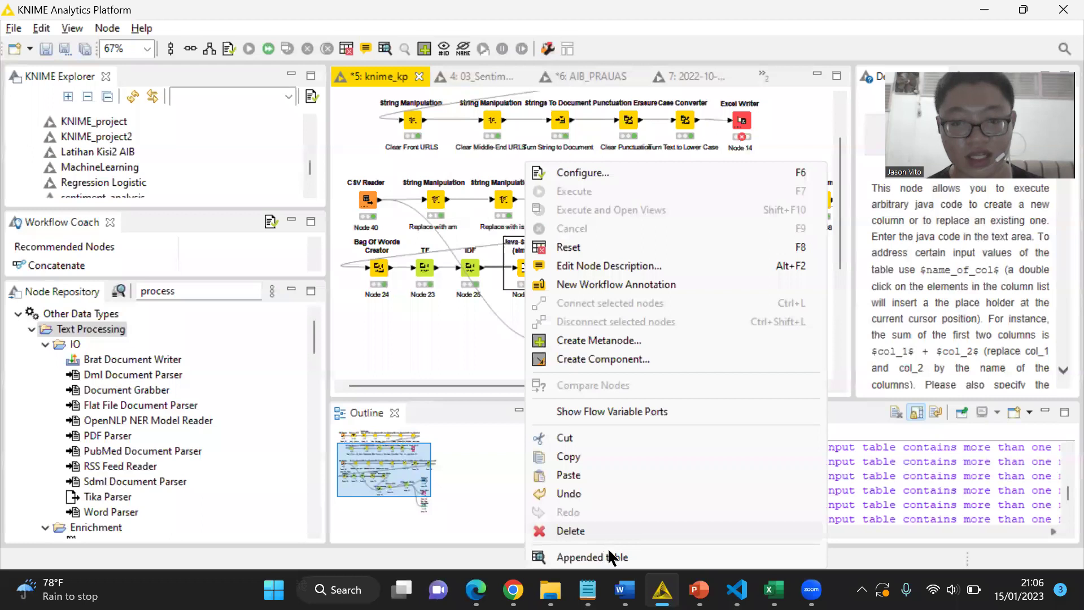
{"action": "left_click", "coordinate": [609, 557]}
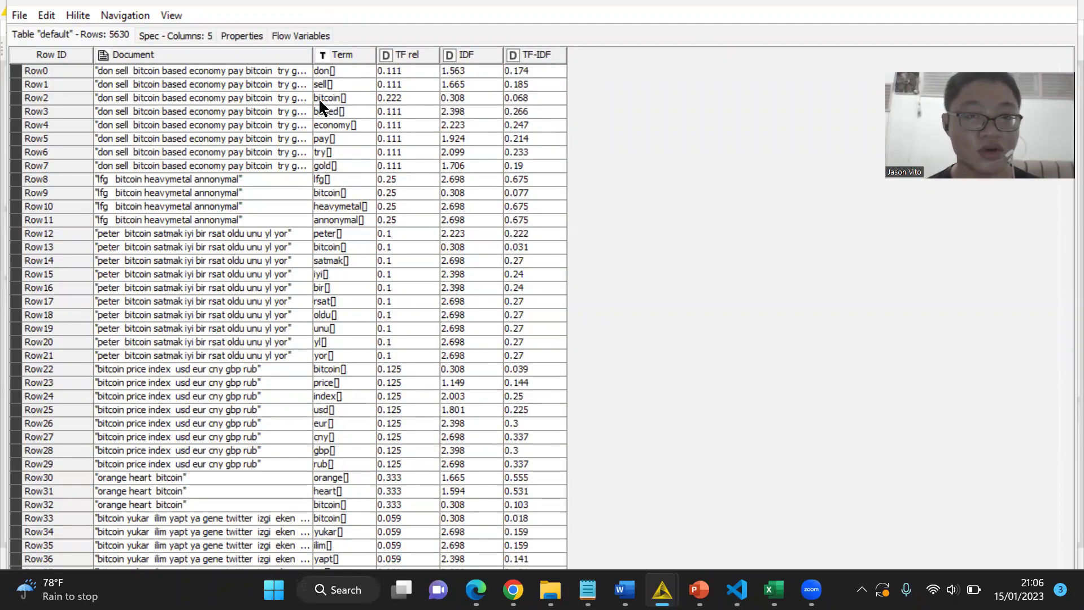
{"action": "left_click", "coordinate": [1045, 8]}
Step: Examine the term columns and their values in the Document Vector node's documents output table, and close the table
{"action": "right_click", "coordinate": [587, 271]}
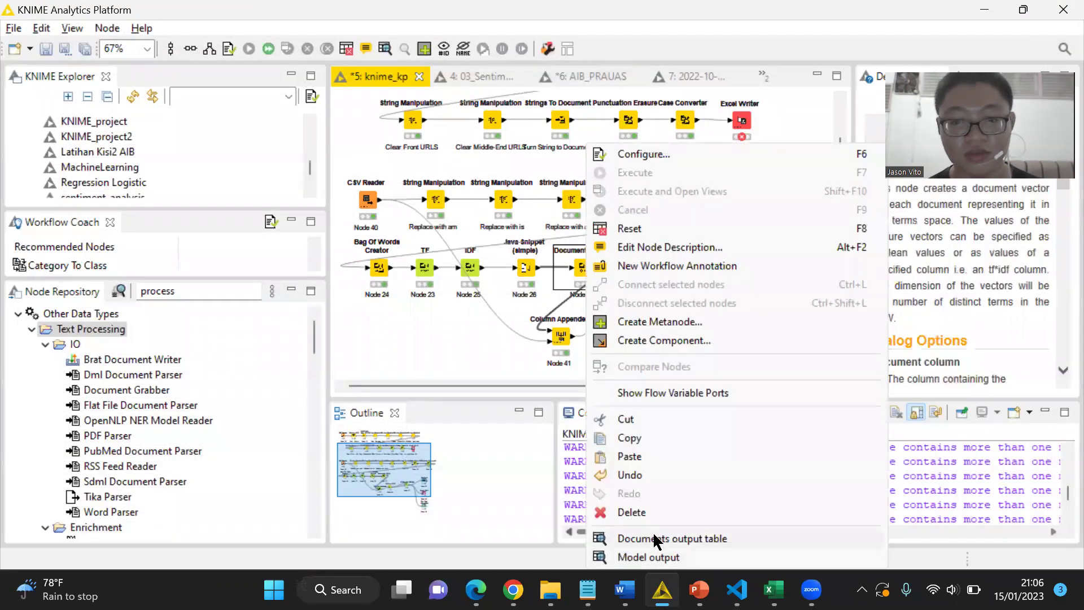
{"action": "left_click", "coordinate": [655, 539]}
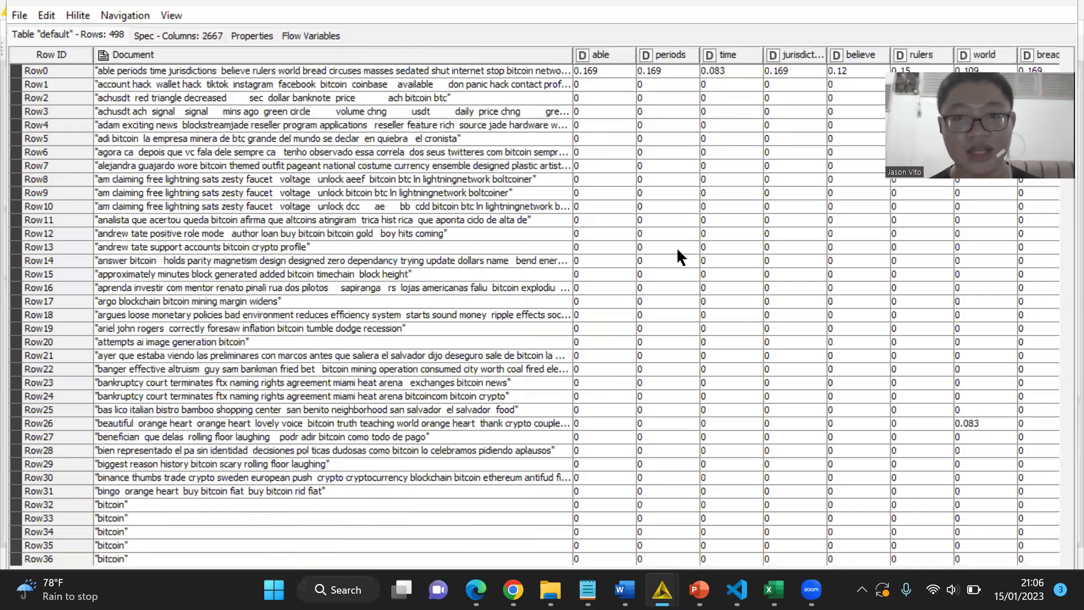
{"action": "scroll", "coordinate": [677, 250], "scroll_direction": "right", "scroll_amount": 10}
{"action": "scroll", "coordinate": [677, 250], "scroll_direction": "right", "scroll_amount": 3}
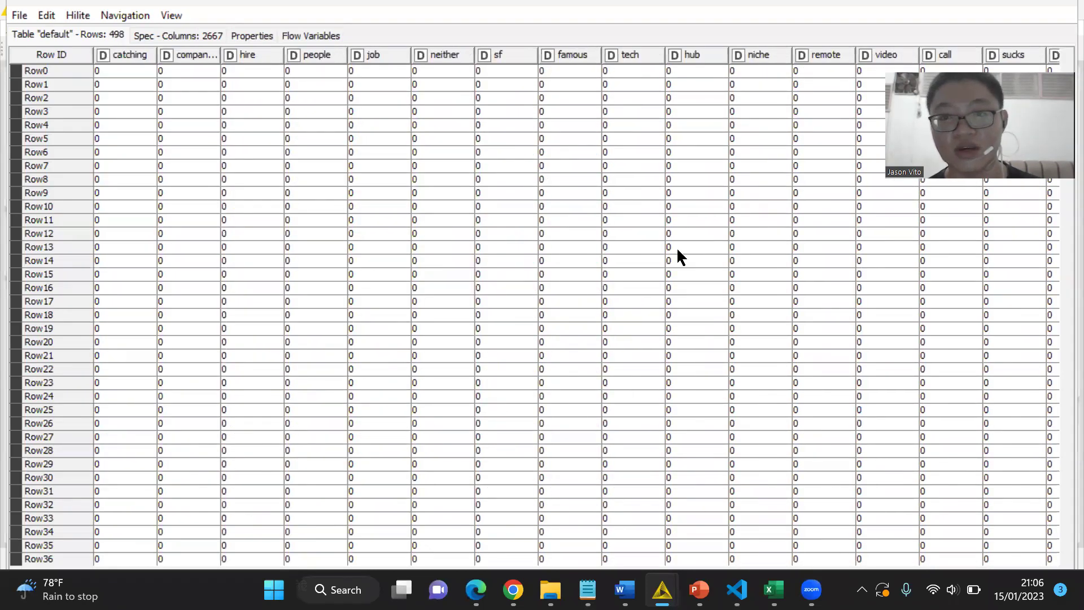
{"action": "scroll", "coordinate": [677, 250], "scroll_direction": "left", "scroll_amount": 13}
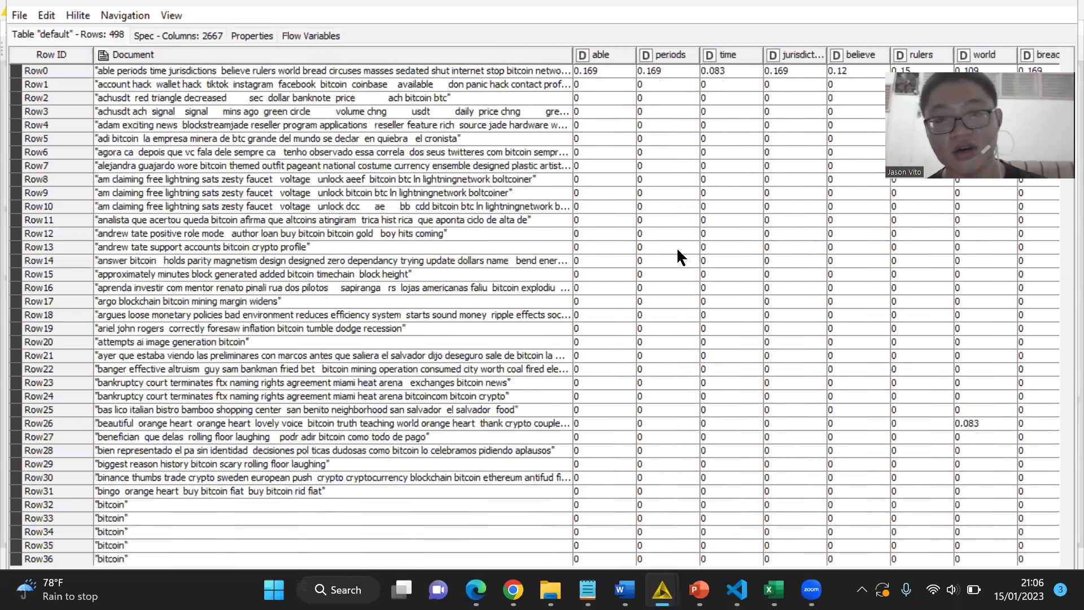
{"action": "scroll", "coordinate": [678, 250], "scroll_direction": "right", "scroll_amount": 3}
{"action": "scroll", "coordinate": [677, 250], "scroll_direction": "left", "scroll_amount": 3}
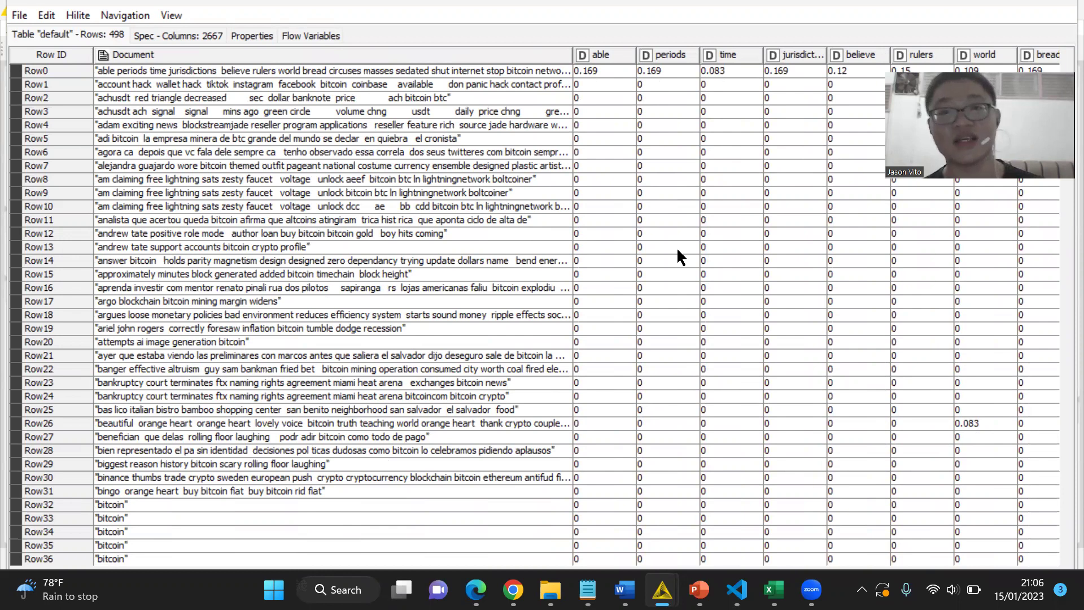
{"action": "scroll", "coordinate": [676, 246], "scroll_direction": "right", "scroll_amount": 5}
{"action": "scroll", "coordinate": [676, 246], "scroll_direction": "left", "scroll_amount": 5}
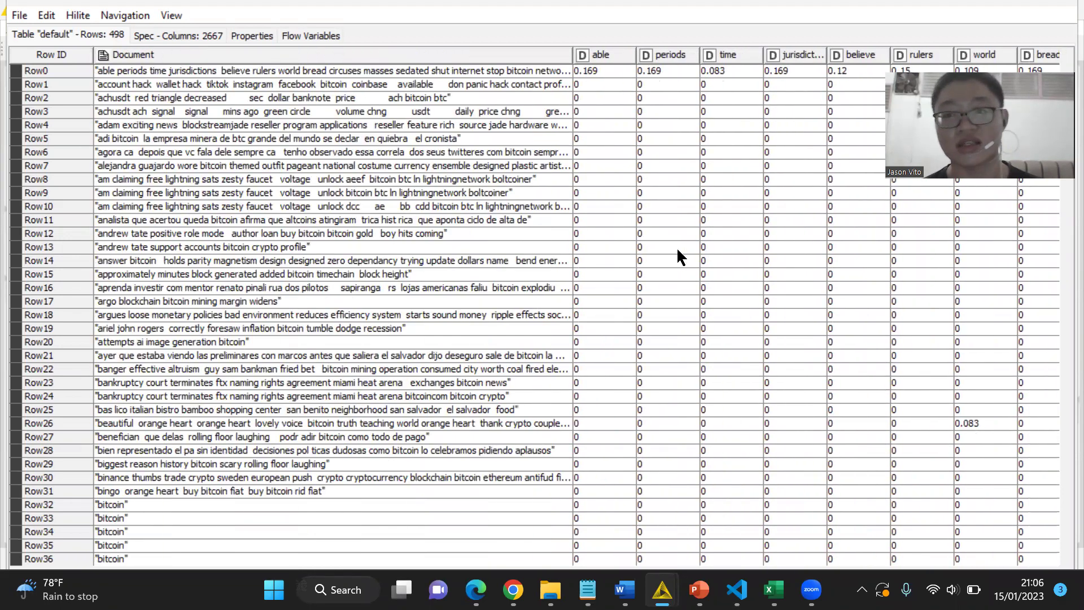
{"action": "left_click", "coordinate": [1059, 10]}
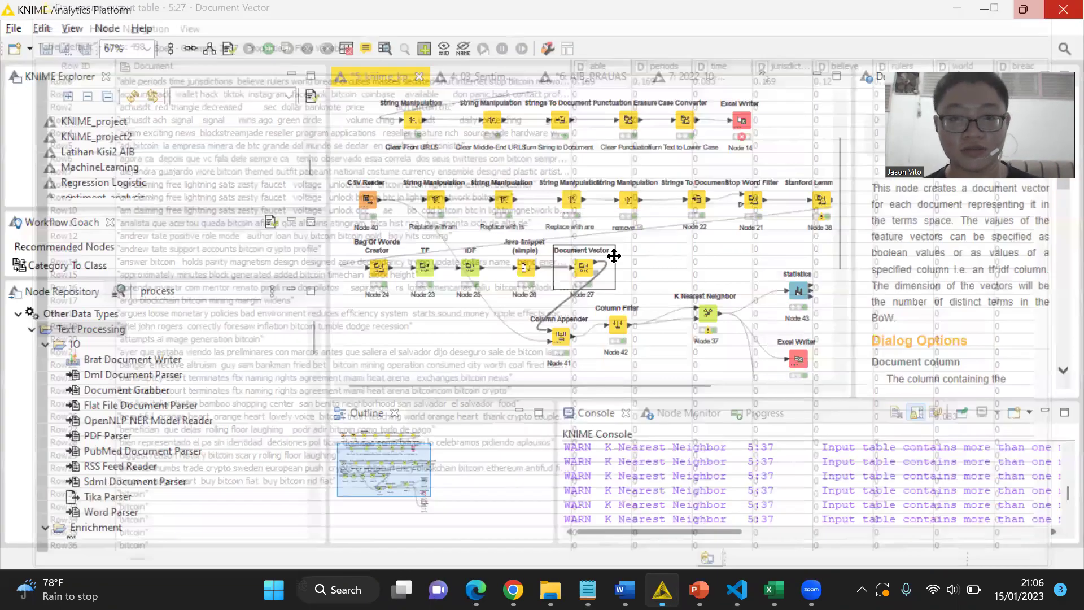
Step: Move the CSV Reader node below the TF-IDF row, beside the Column Appender, and check the tweets and Textblob labels in its output table
{"action": "scroll", "coordinate": [677, 304], "scroll_direction": "down", "scroll_amount": 1}
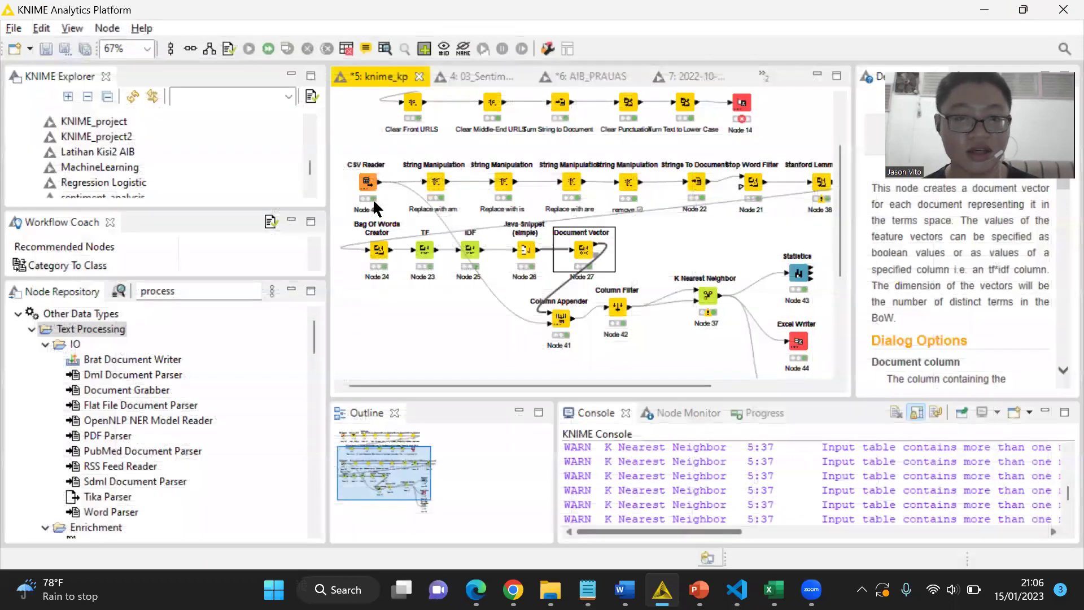
{"action": "left_click_drag", "start_coordinate": [367, 183], "coordinate": [468, 330]}
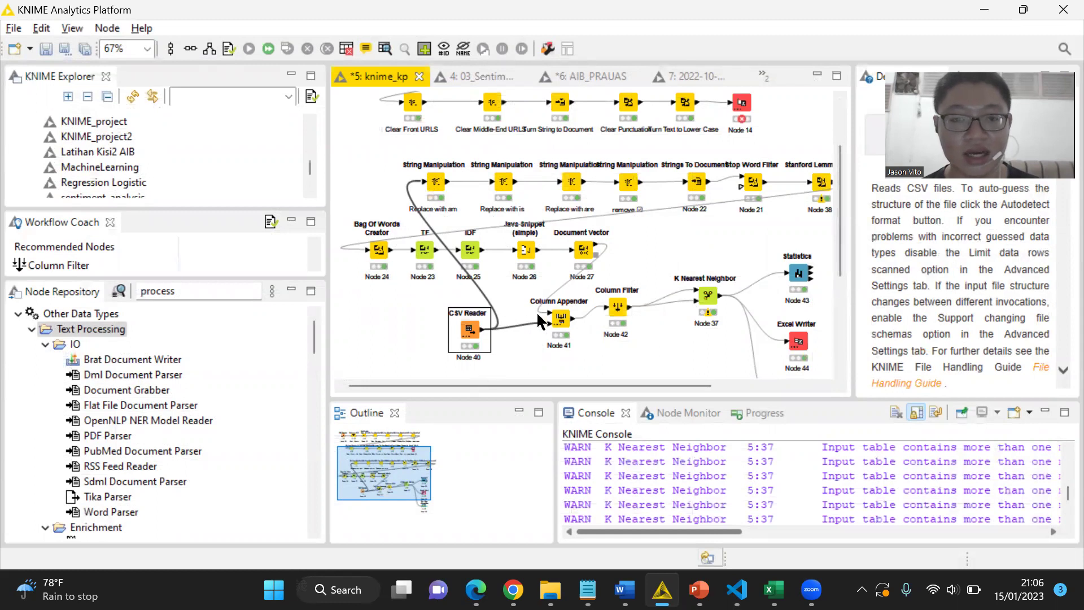
{"action": "right_click", "coordinate": [472, 330]}
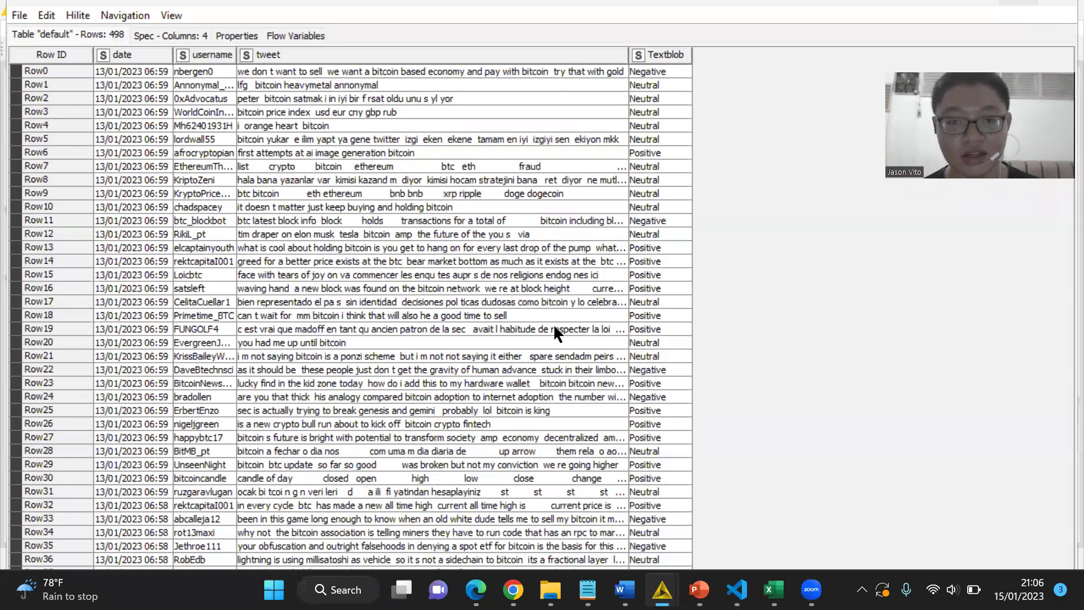
{"action": "key", "text": "alt+F4"}
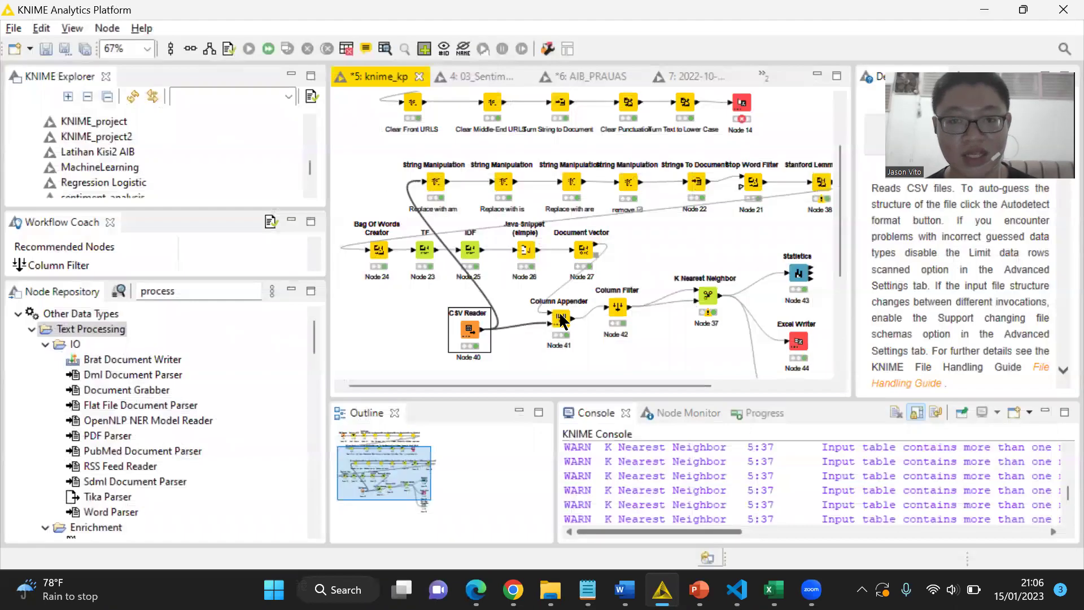
Step: Review the row key options in the Column Appender's configuration and close it without changes
{"action": "right_click", "coordinate": [562, 322]}
{"action": "left_click", "coordinate": [656, 136]}
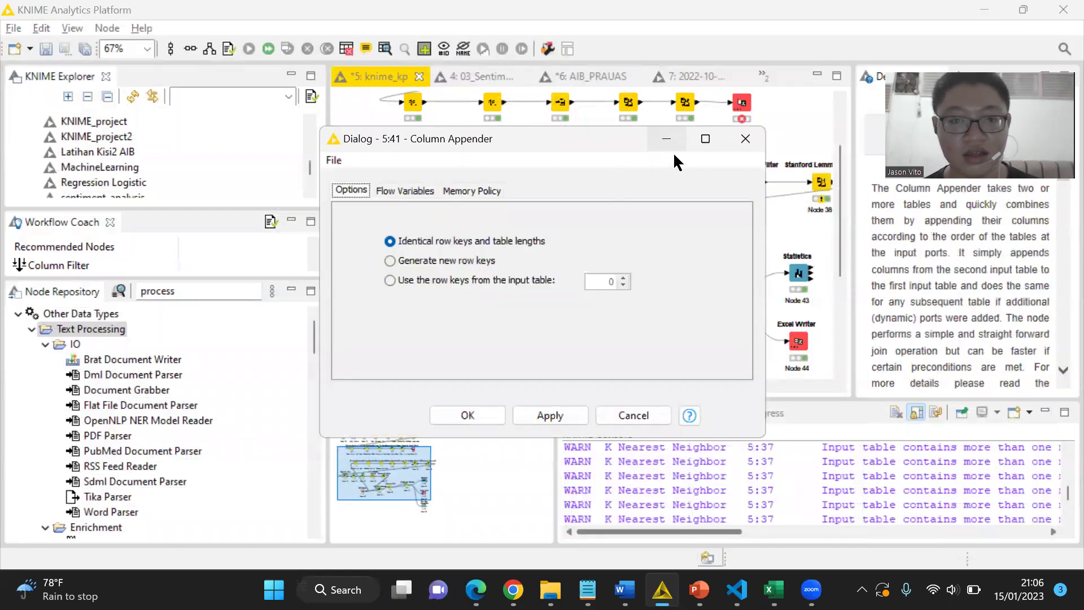
{"action": "left_click", "coordinate": [743, 140]}
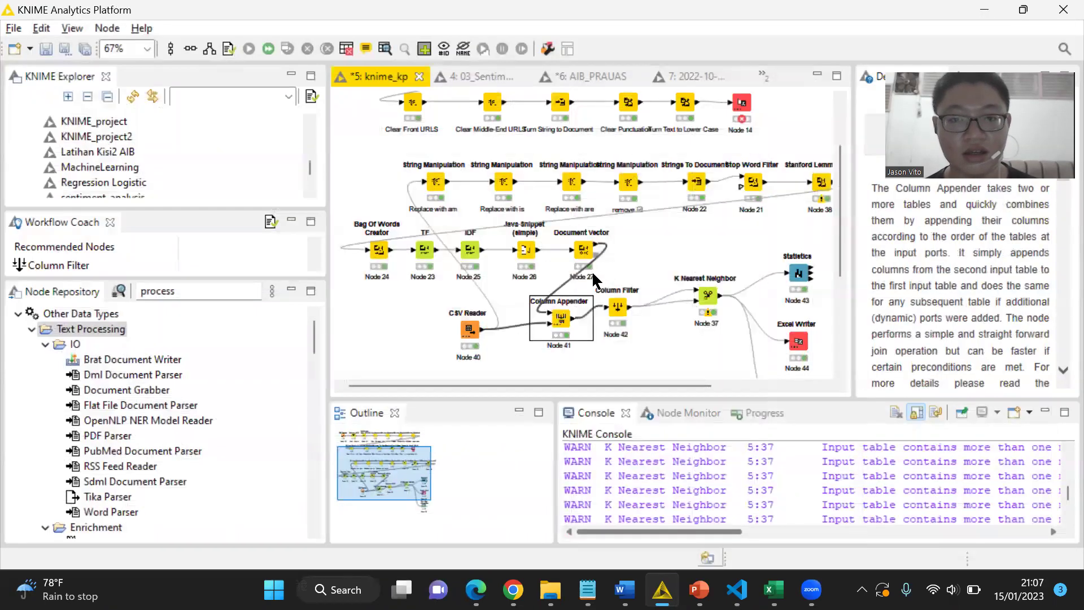
Step: Examine the appended date, username, tweet and Textblob columns in the Column Appender node's appended table, and close the table
{"action": "right_click", "coordinate": [565, 315]}
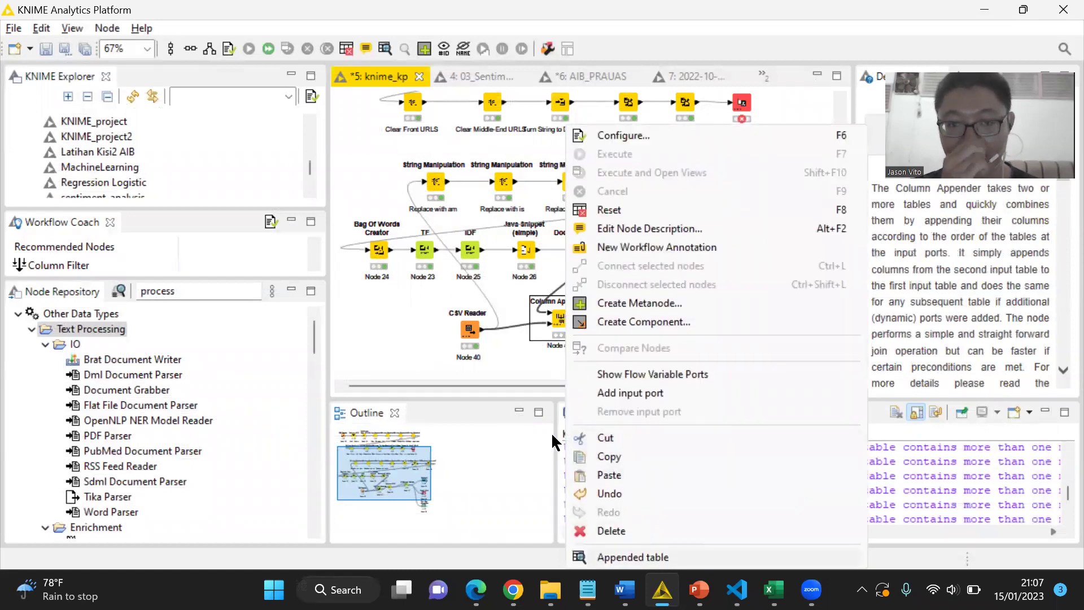
{"action": "key", "text": "Escape"}
{"action": "left_click", "coordinate": [583, 260]}
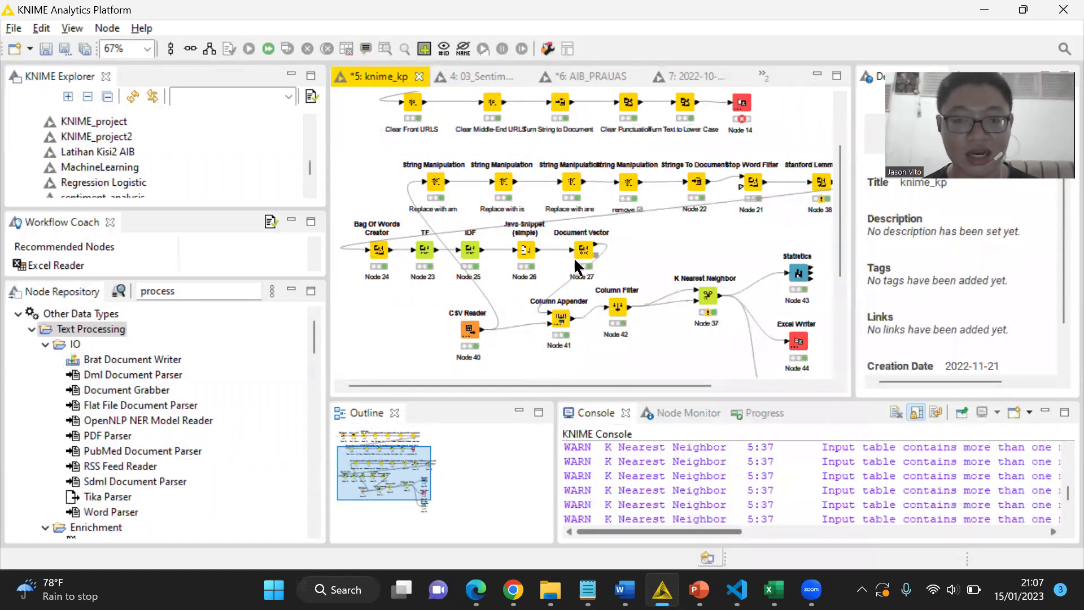
{"action": "right_click", "coordinate": [561, 319]}
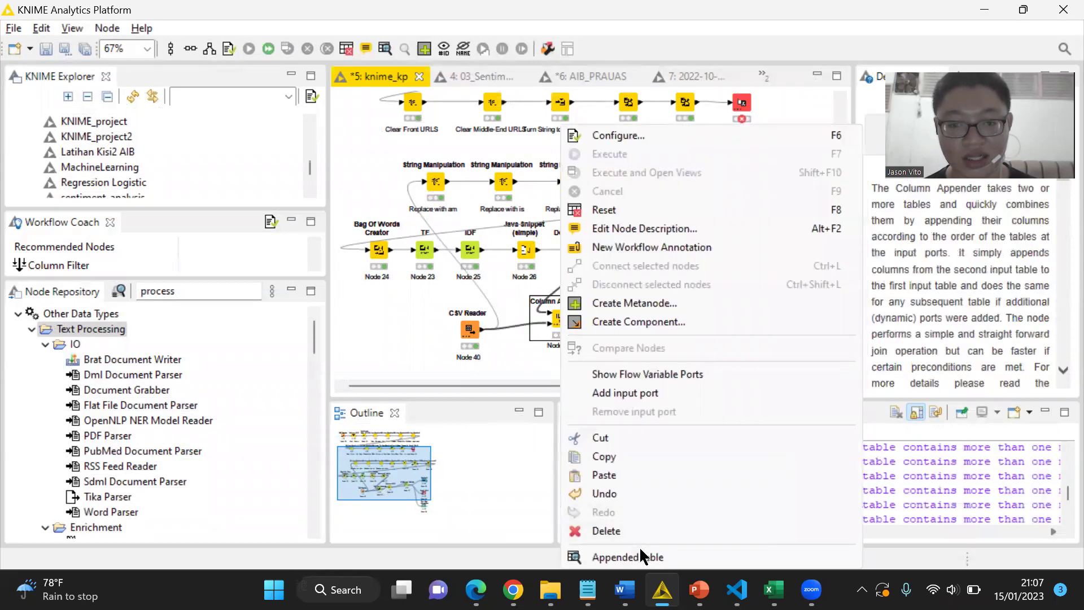
{"action": "left_click", "coordinate": [644, 558]}
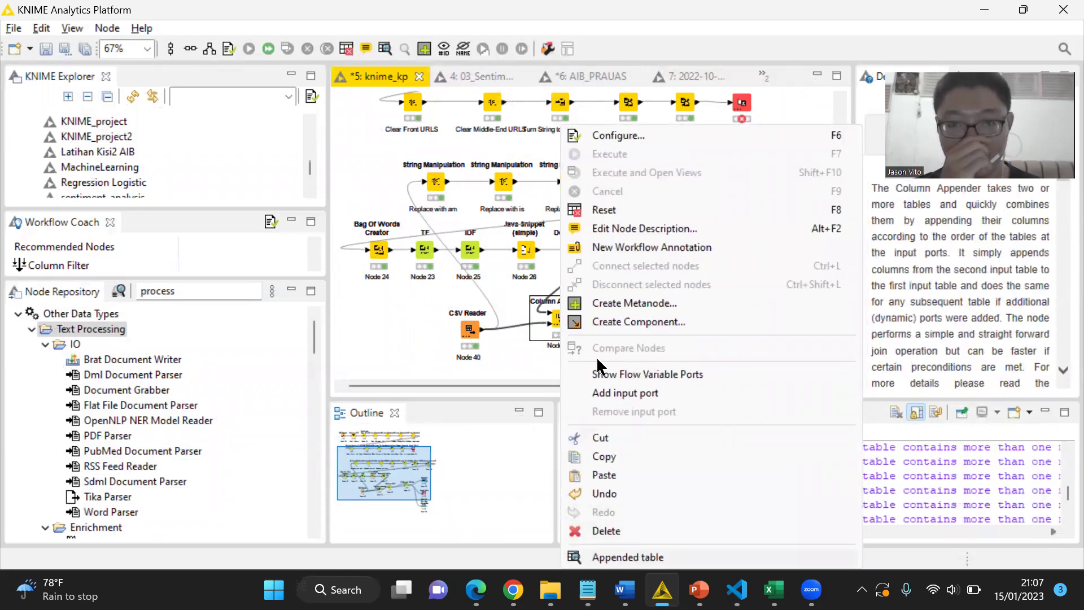
{"action": "scroll", "coordinate": [596, 357], "scroll_direction": "right", "scroll_amount": 10}
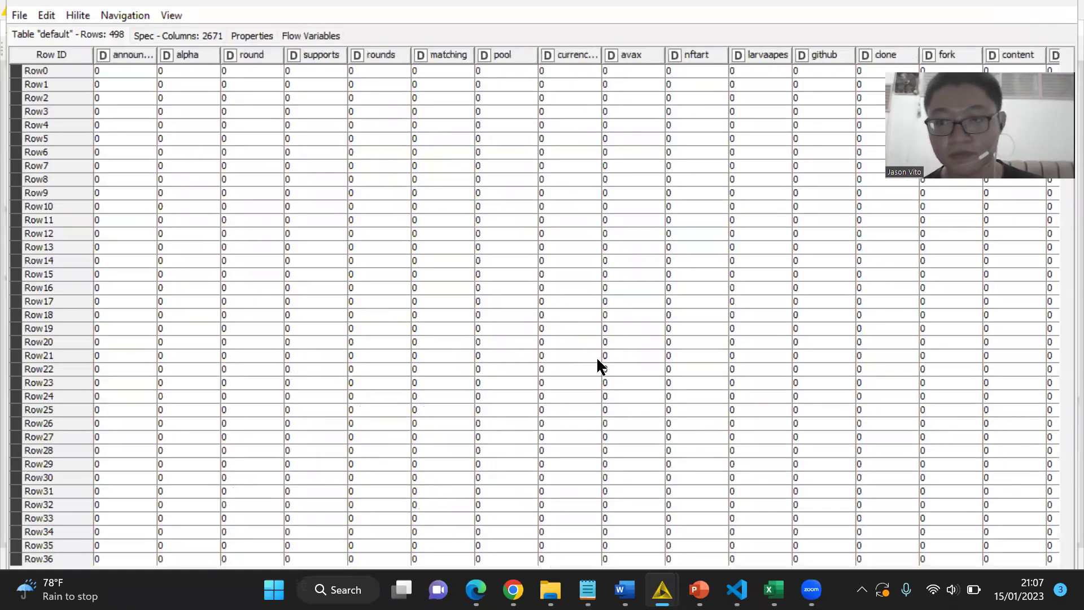
{"action": "scroll", "coordinate": [597, 361], "scroll_direction": "right", "scroll_amount": 10}
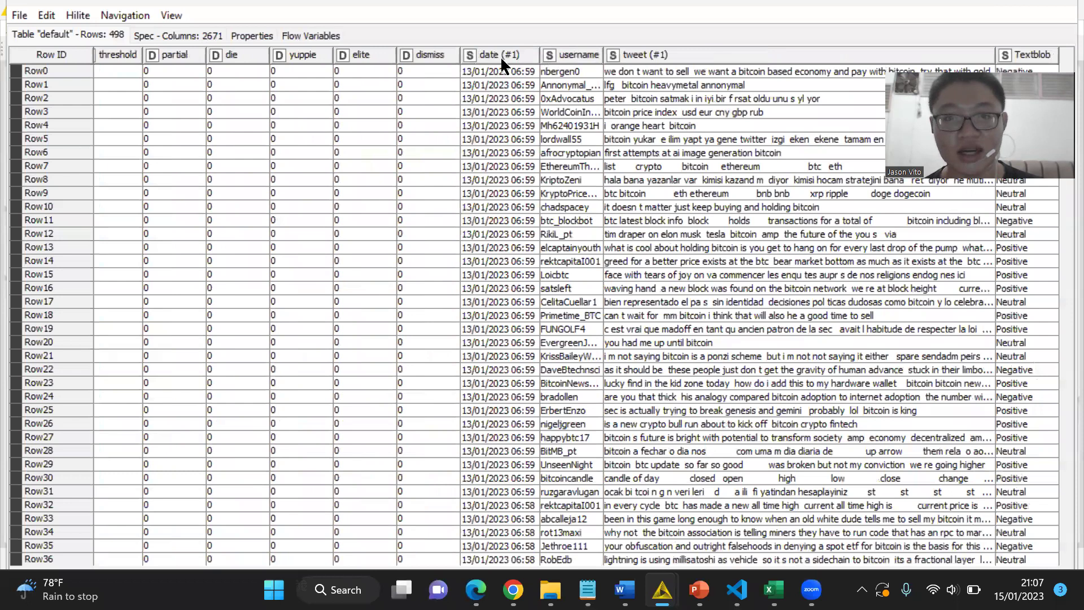
{"action": "double_click", "coordinate": [603, 53]}
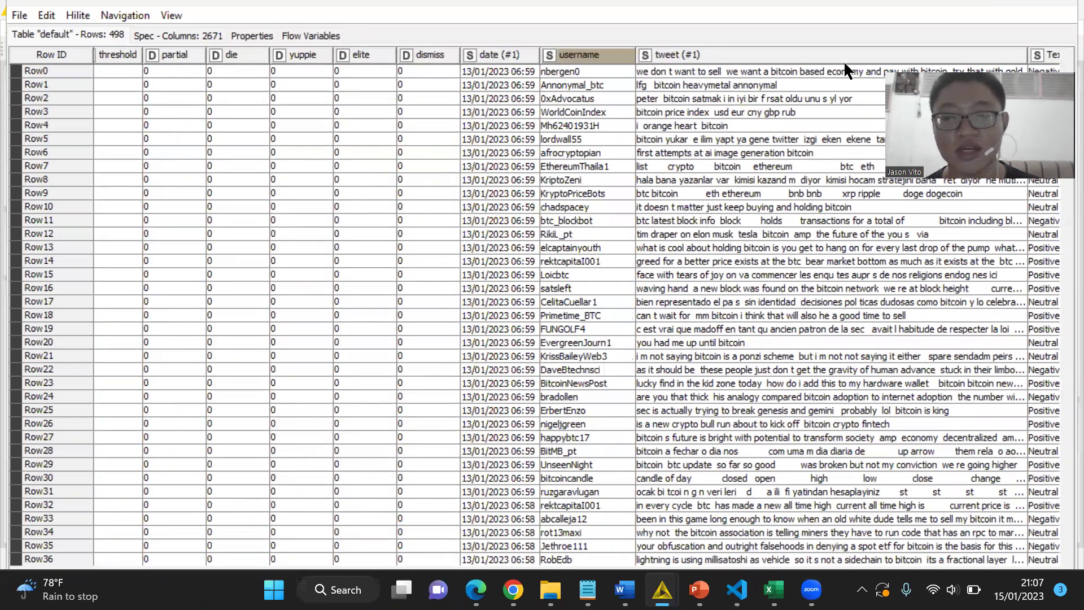
{"action": "left_click", "coordinate": [1064, 5]}
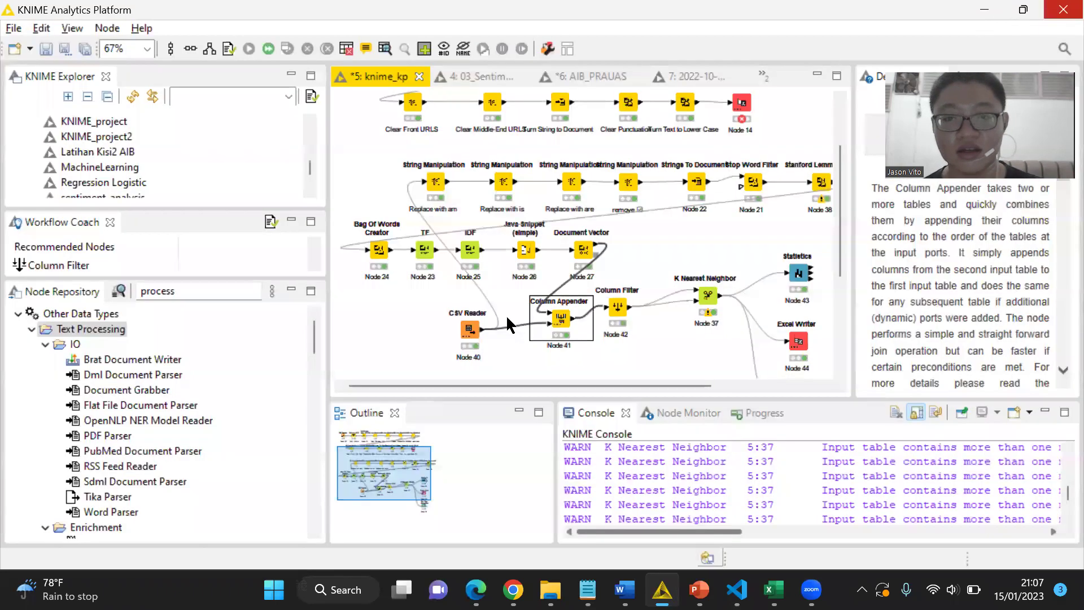
Step: Review the excluded columns and the included Textblob column in the Column Filter's configuration, and close it without changes
{"action": "double_click", "coordinate": [615, 309]}
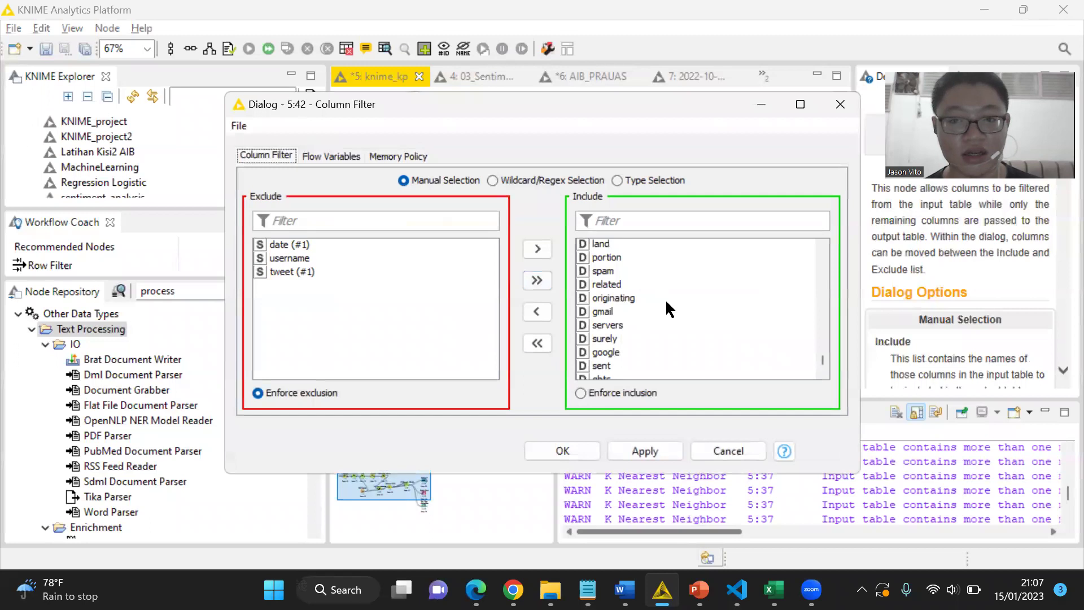
{"action": "scroll", "coordinate": [665, 299], "scroll_direction": "down", "scroll_amount": 3}
{"action": "left_click", "coordinate": [612, 371]}
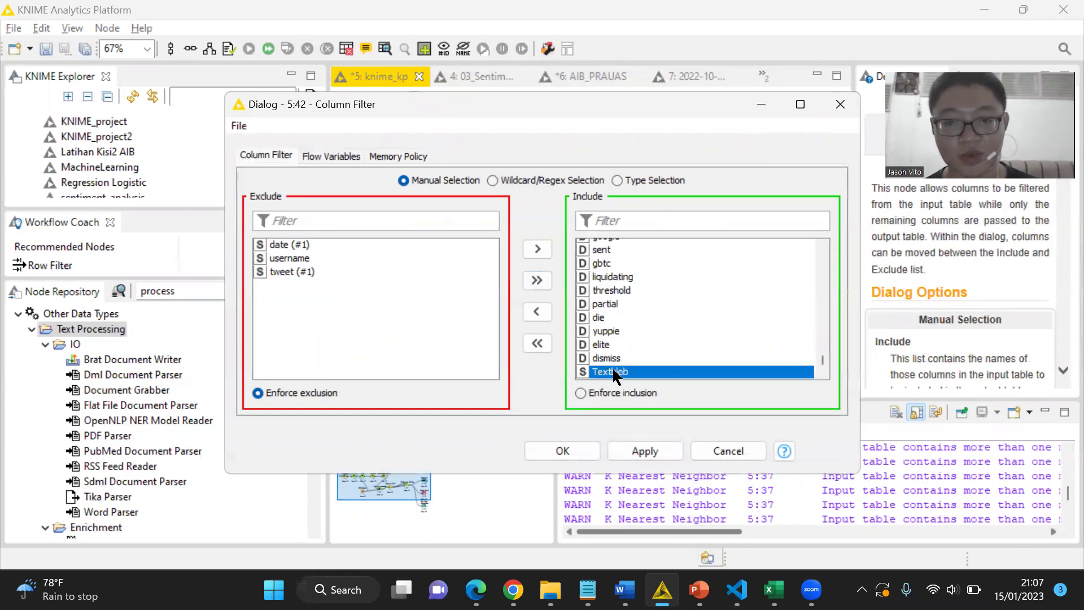
{"action": "left_click", "coordinate": [840, 104]}
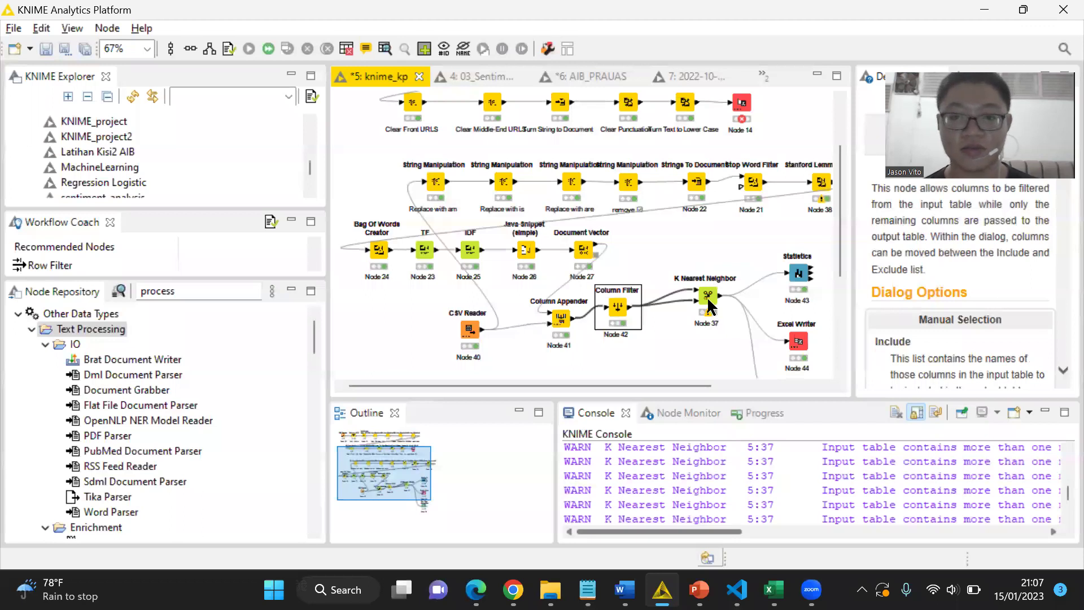
Step: Review the class label column and neighbour count in the K Nearest Neighbor node's configuration, and close it without changes
{"action": "scroll", "coordinate": [710, 308], "scroll_direction": "down", "scroll_amount": 4}
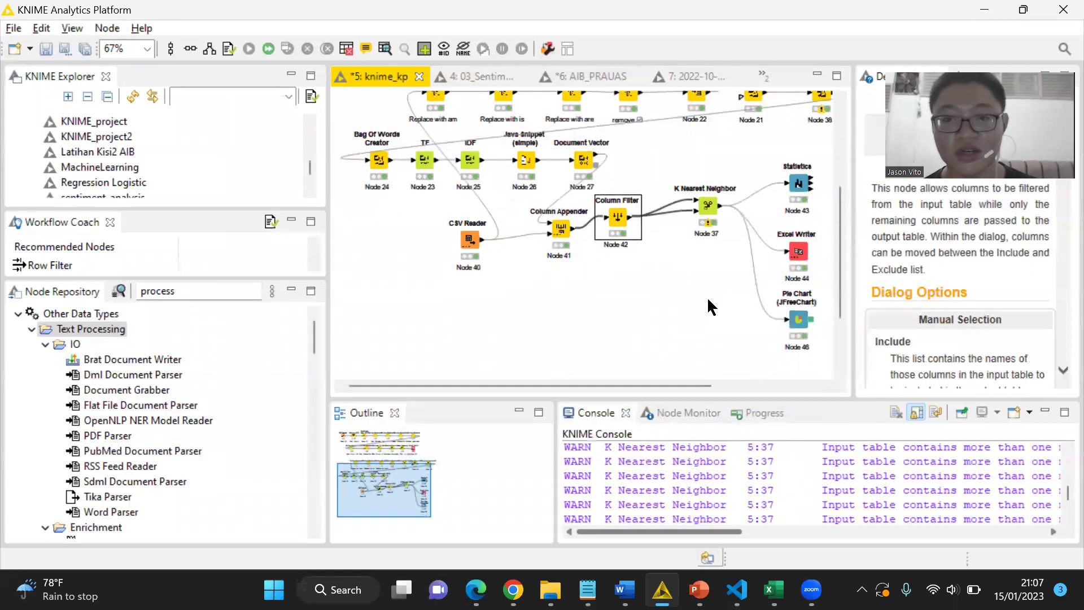
{"action": "left_click", "coordinate": [706, 198]}
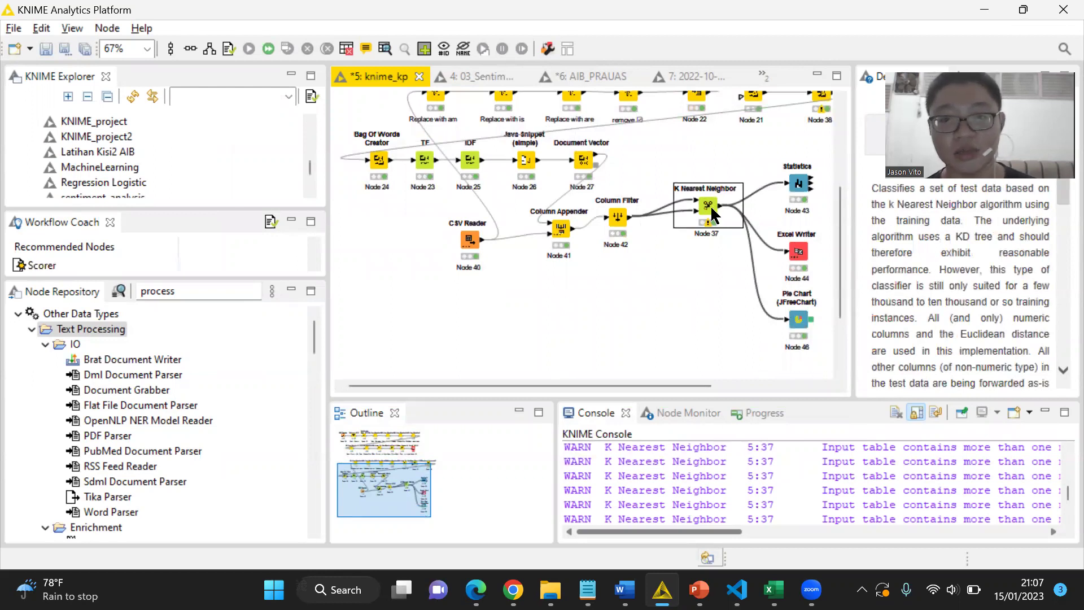
{"action": "right_click", "coordinate": [710, 205]}
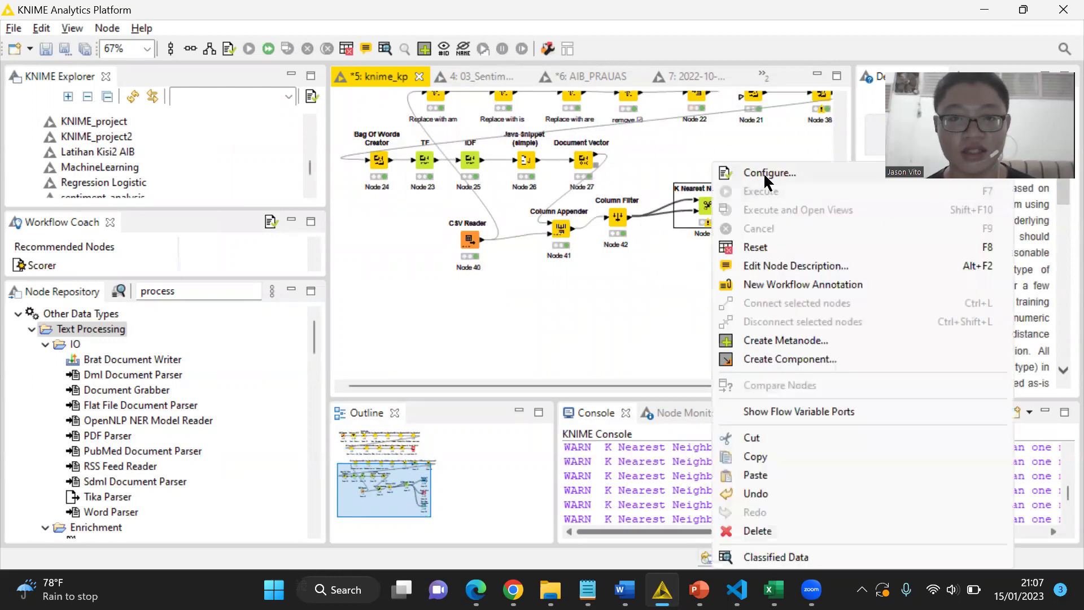
{"action": "left_click", "coordinate": [756, 172]}
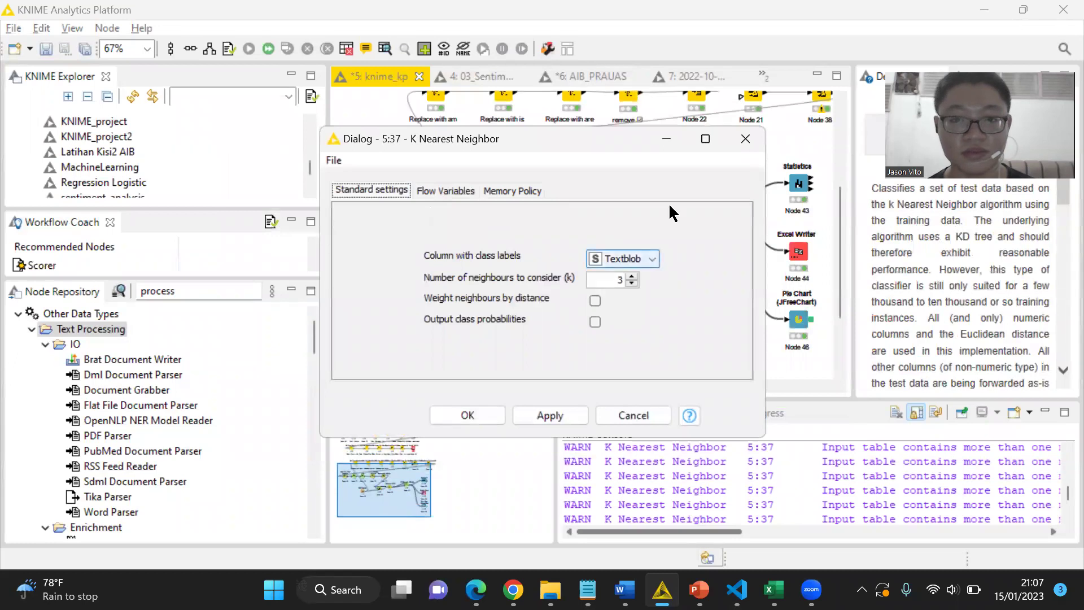
{"action": "left_click", "coordinate": [649, 254]}
{"action": "left_click", "coordinate": [621, 273]}
{"action": "left_click", "coordinate": [760, 143]}
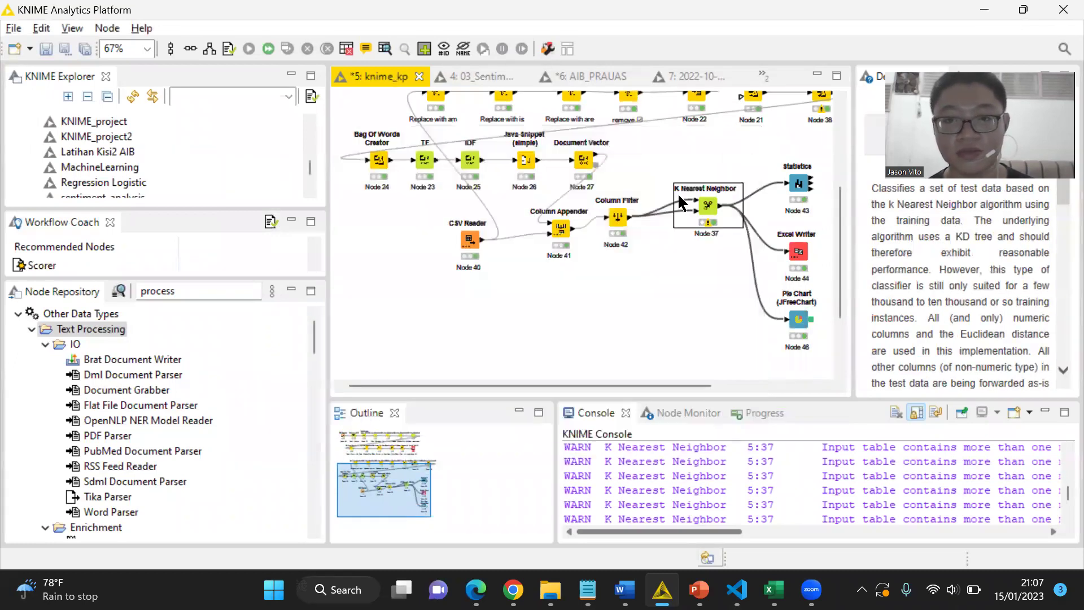
Step: Compare the Textblob and Class [kNN] labels in the K Nearest Neighbor node's classified data table, and close the table
{"action": "right_click", "coordinate": [705, 205]}
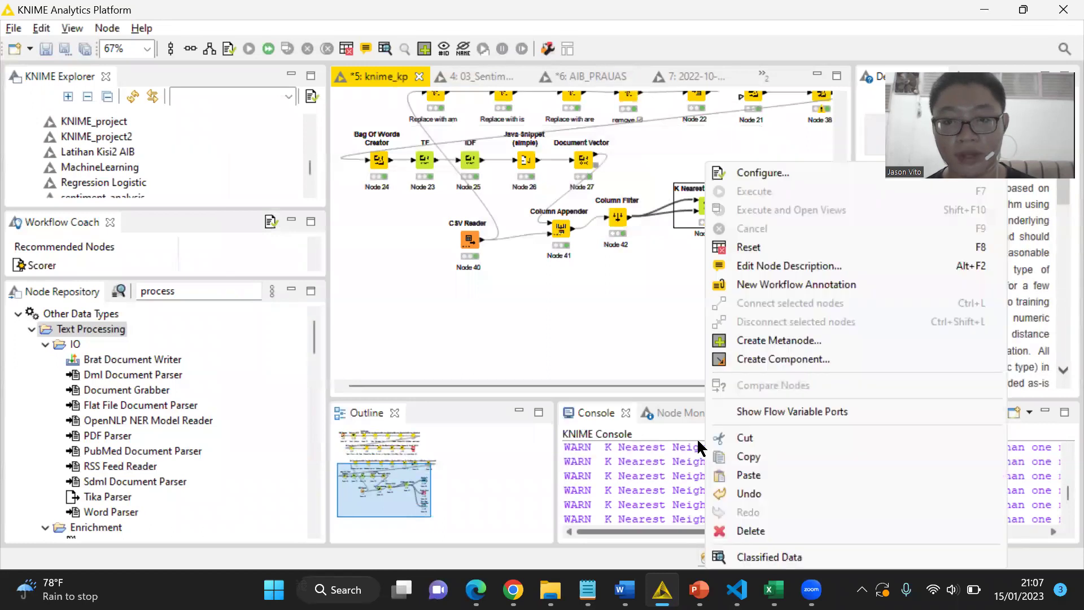
{"action": "left_click", "coordinate": [758, 557]}
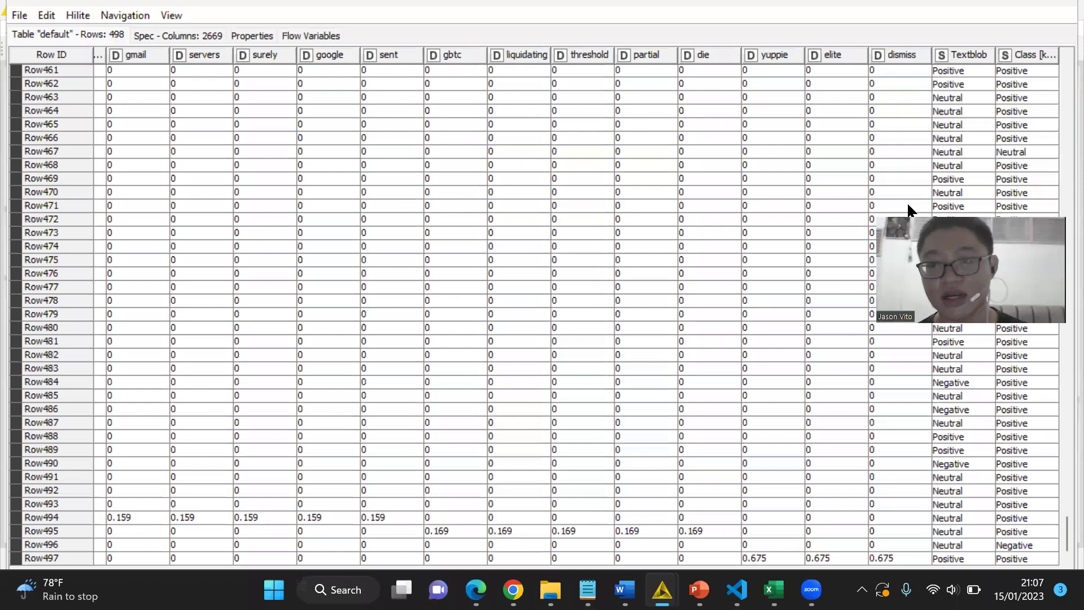
{"action": "left_click", "coordinate": [1057, 8]}
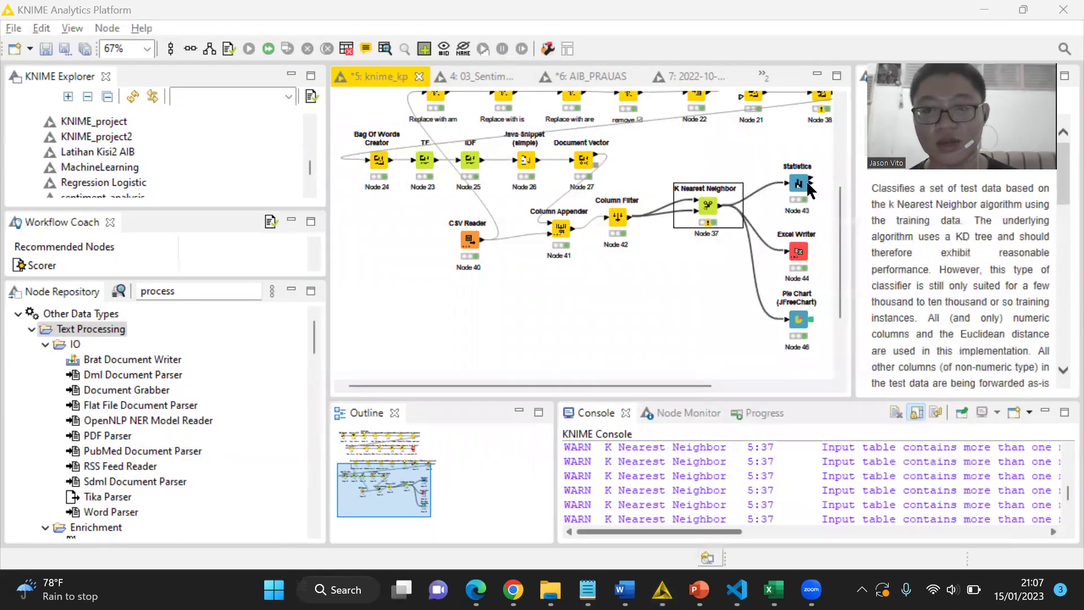
Step: Compare the Textblob and Class [kNN] counts and relative frequencies in the Statistics node's occurrences table, and close the table
{"action": "right_click", "coordinate": [798, 184]}
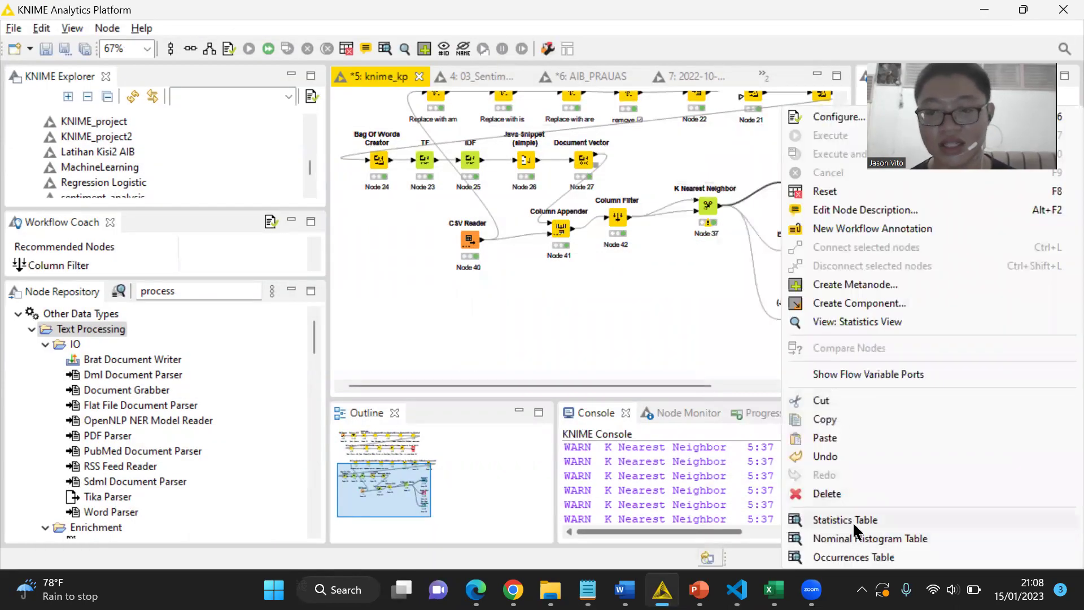
{"action": "left_click", "coordinate": [853, 557]}
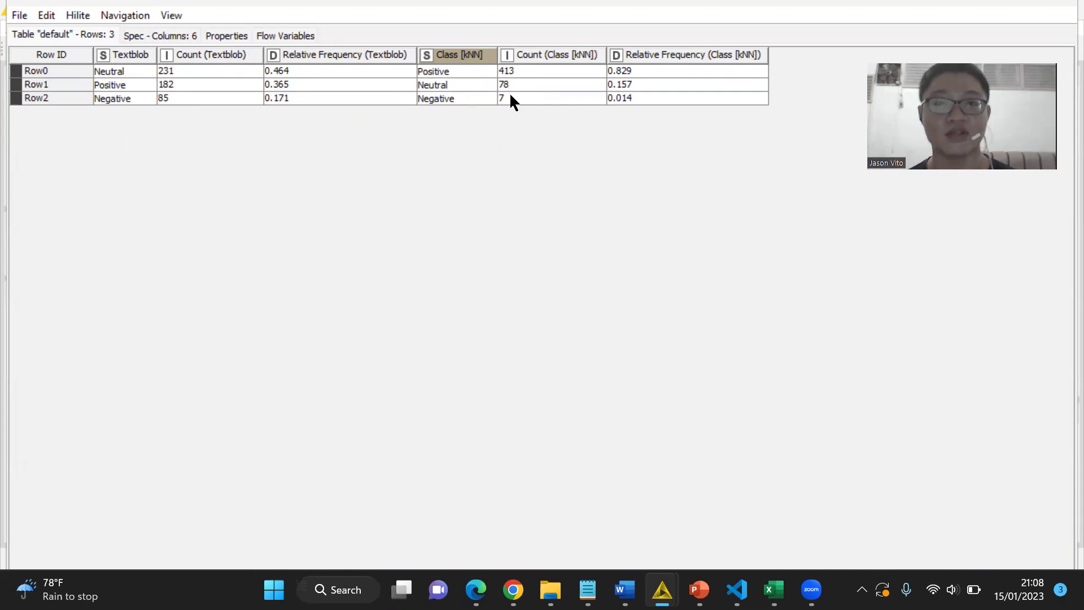
{"action": "left_click", "coordinate": [1064, 8]}
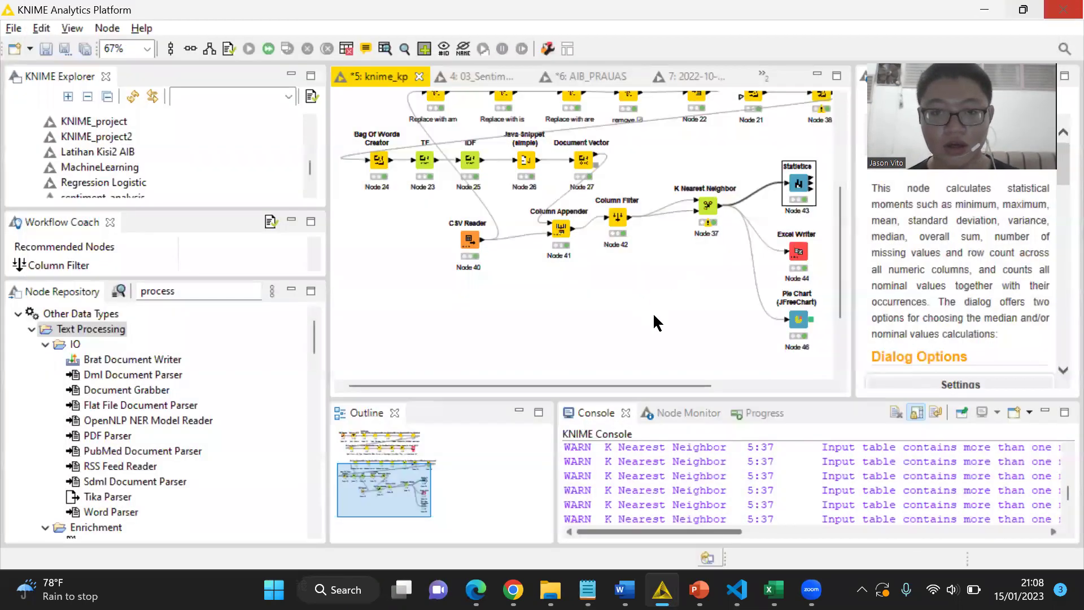
Step: Set the Pie Chart (JFreeChart) node's column to Textblob and accept resetting the node
{"action": "scroll", "coordinate": [707, 312], "scroll_direction": "down", "scroll_amount": 1}
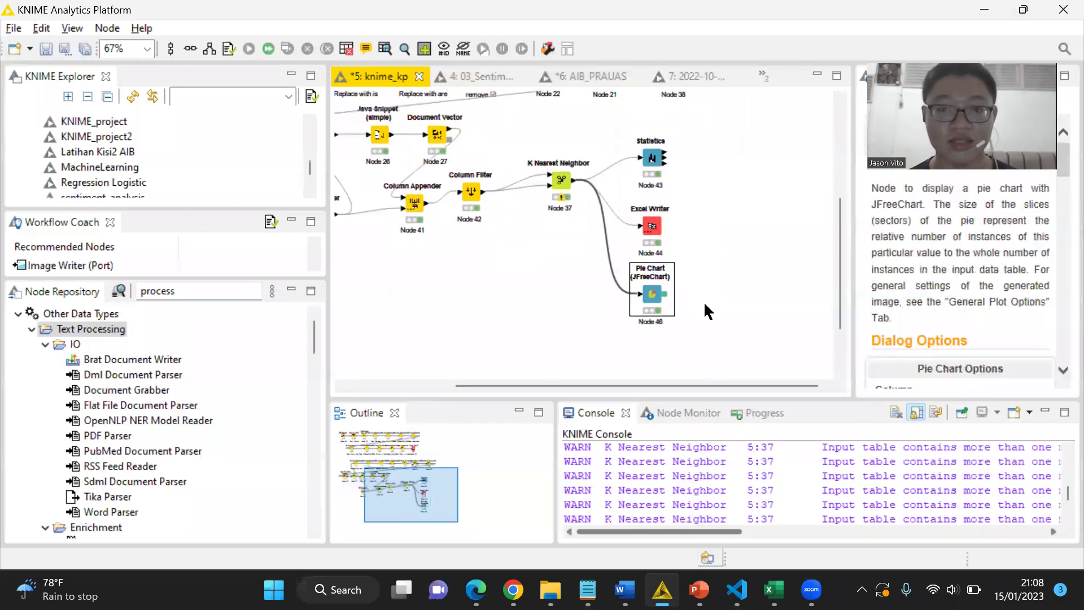
{"action": "right_click", "coordinate": [649, 293]}
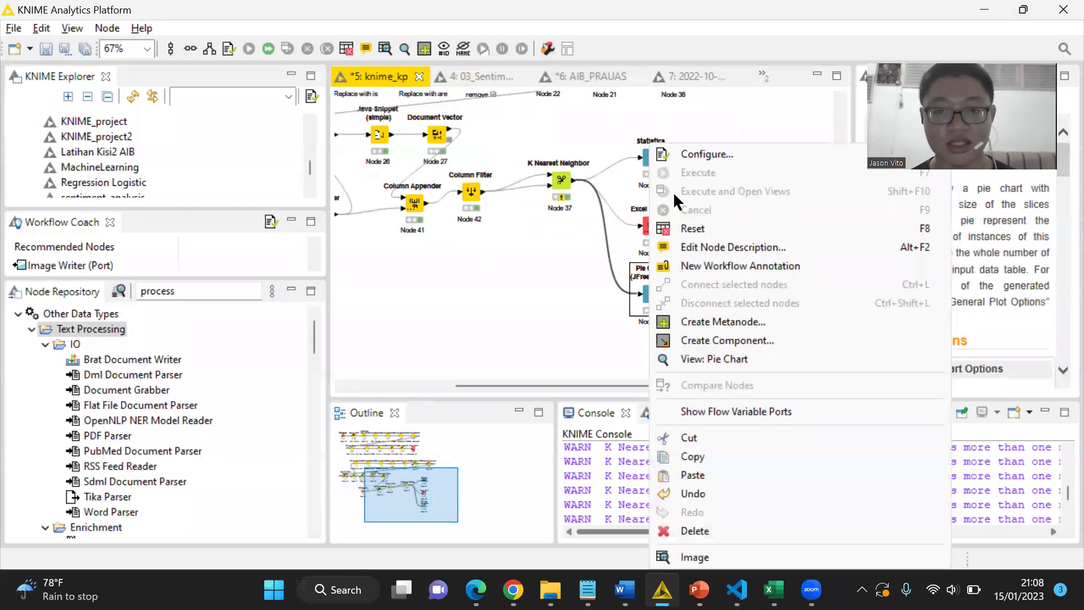
{"action": "left_click", "coordinate": [692, 155]}
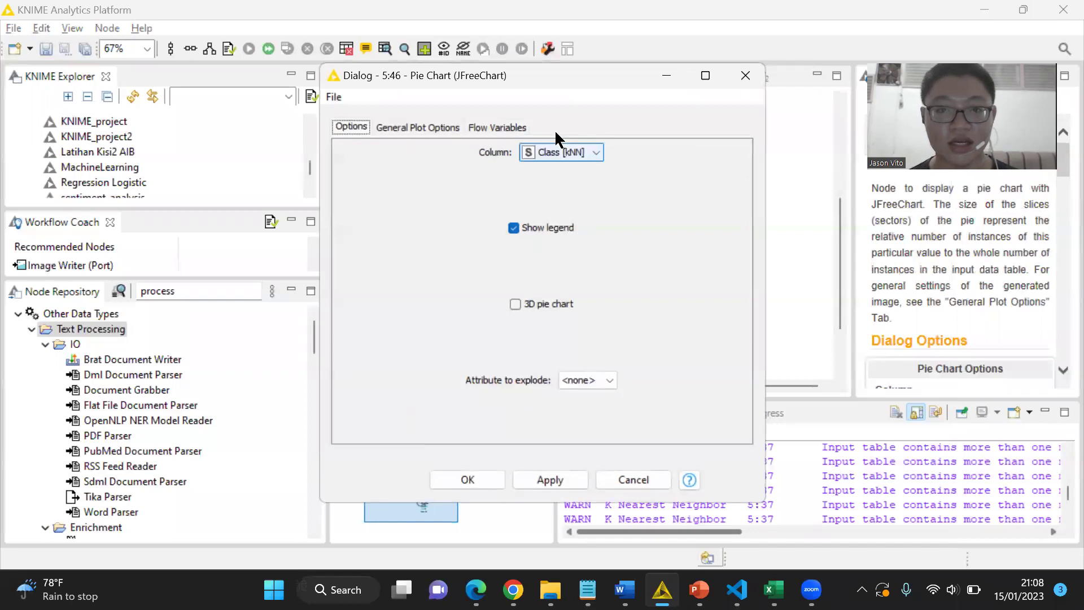
{"action": "left_click", "coordinate": [561, 153]}
{"action": "left_click", "coordinate": [556, 182]}
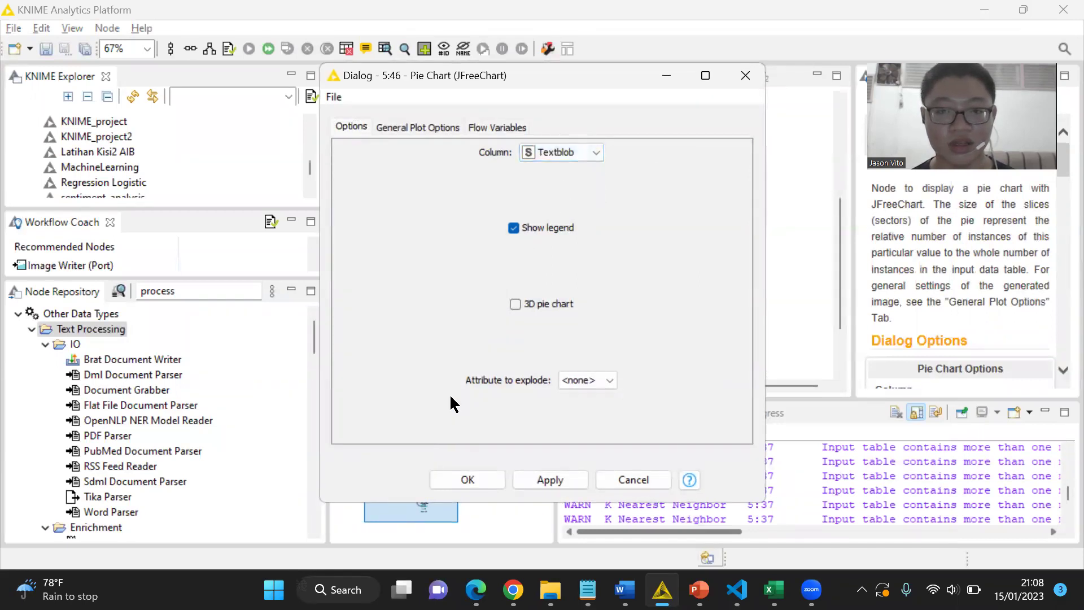
{"action": "left_click", "coordinate": [473, 481]}
{"action": "left_click", "coordinate": [634, 312]}
Step: Execute the Pie Chart node, inspect the Textblob sentiment distribution in its output image, and close the image
{"action": "right_click", "coordinate": [656, 295]}
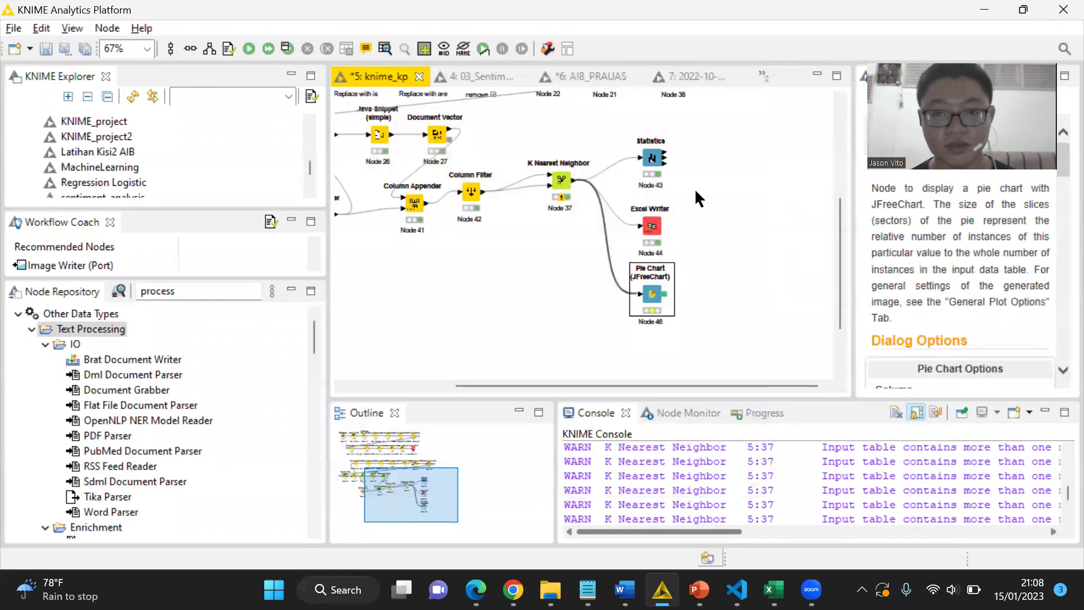
{"action": "left_click", "coordinate": [703, 175]}
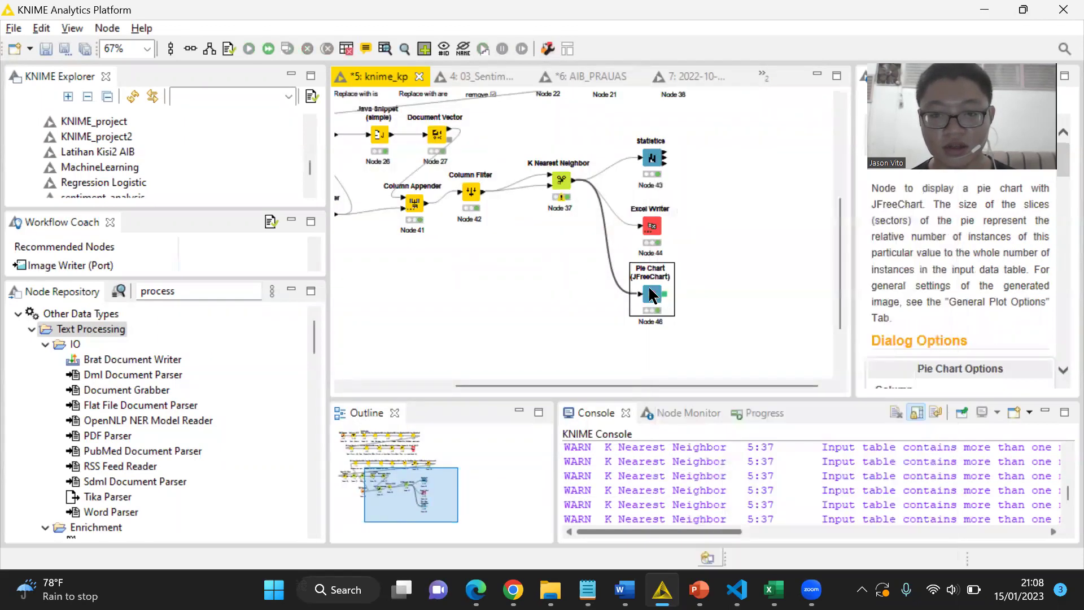
{"action": "right_click", "coordinate": [651, 294]}
{"action": "left_click", "coordinate": [760, 559]}
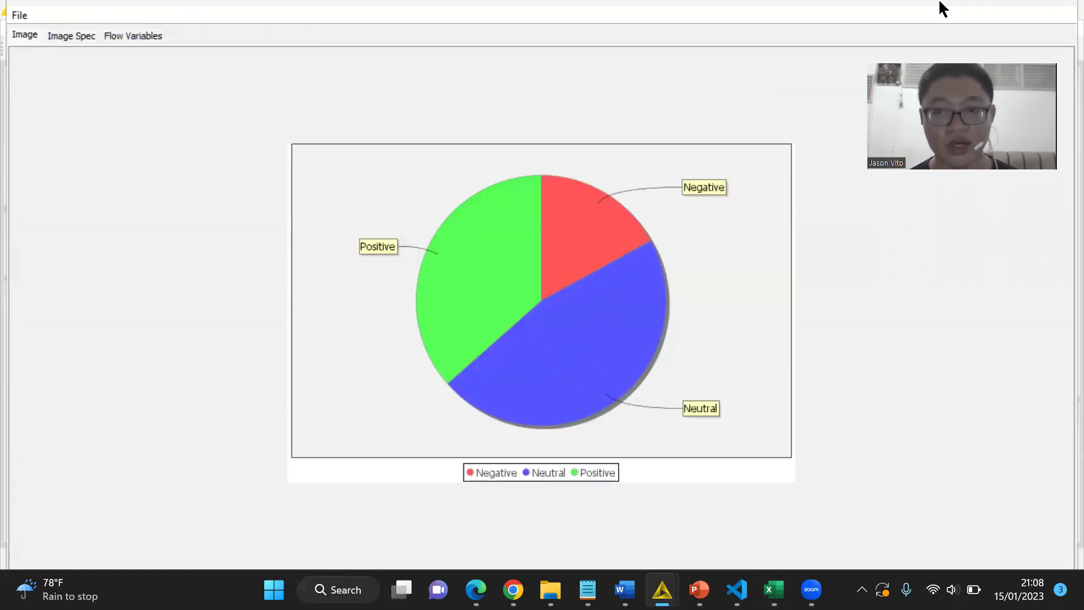
{"action": "left_click", "coordinate": [1047, 9]}
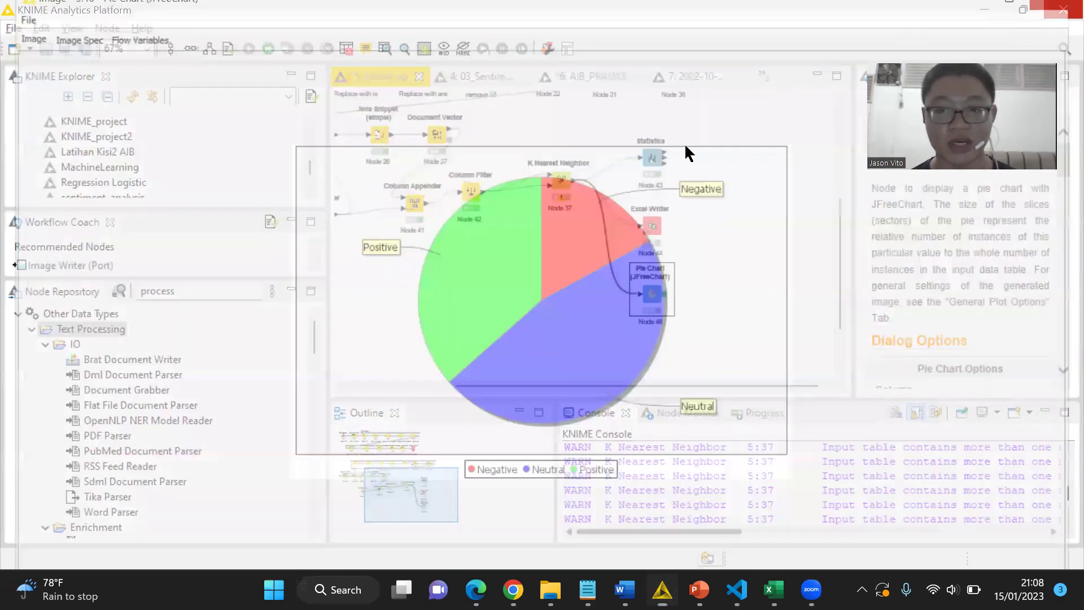
Step: Set the Pie Chart (JFreeChart) node's column to Class [kNN] and accept resetting the node
{"action": "right_click", "coordinate": [650, 293]}
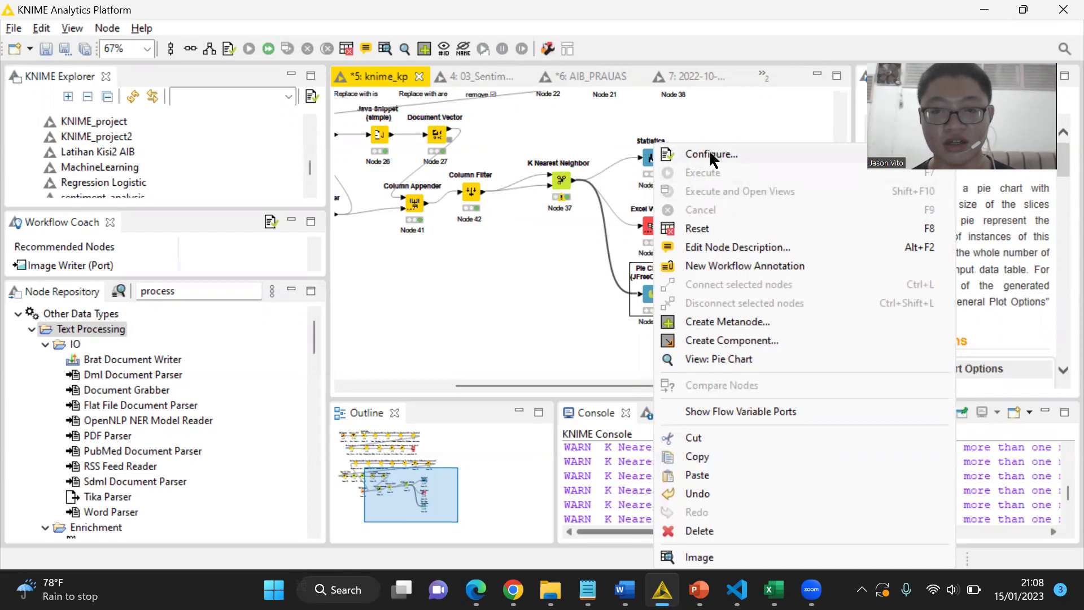
{"action": "left_click", "coordinate": [712, 155]}
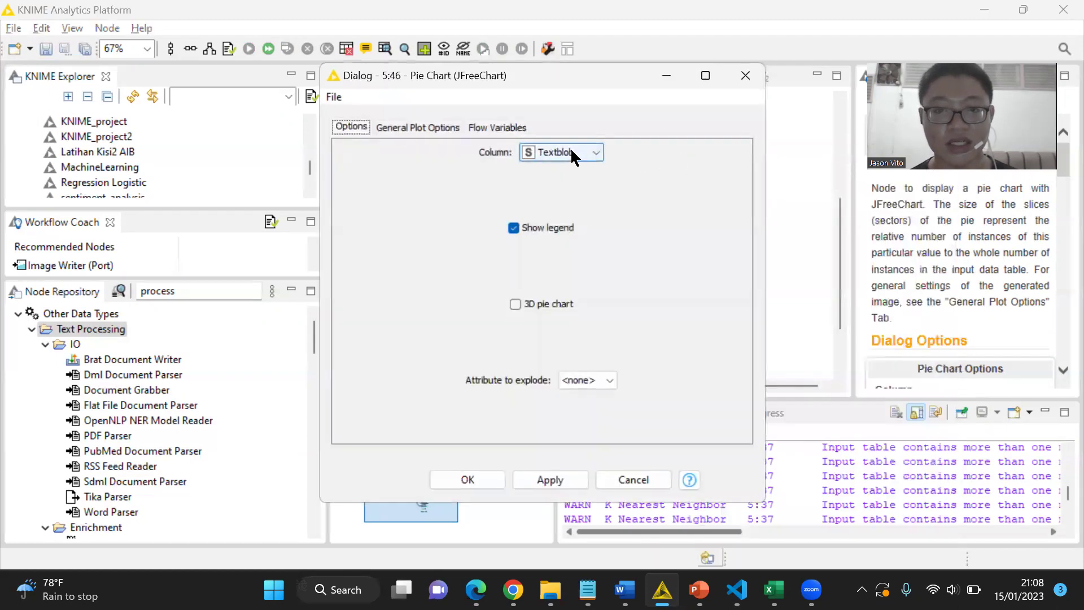
{"action": "left_click", "coordinate": [574, 153]}
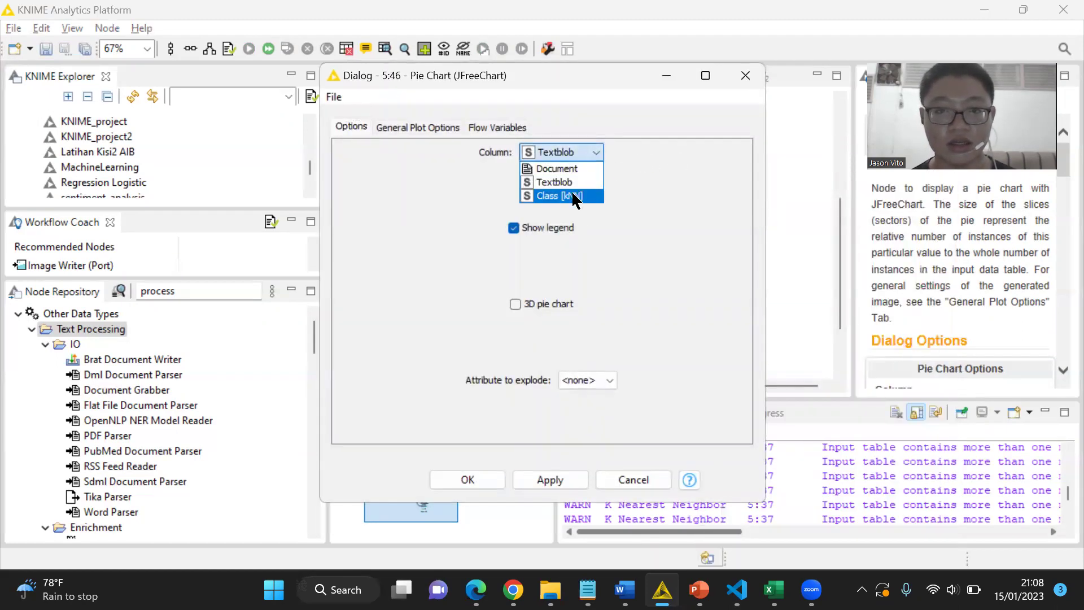
{"action": "left_click", "coordinate": [571, 195]}
{"action": "left_click", "coordinate": [471, 478]}
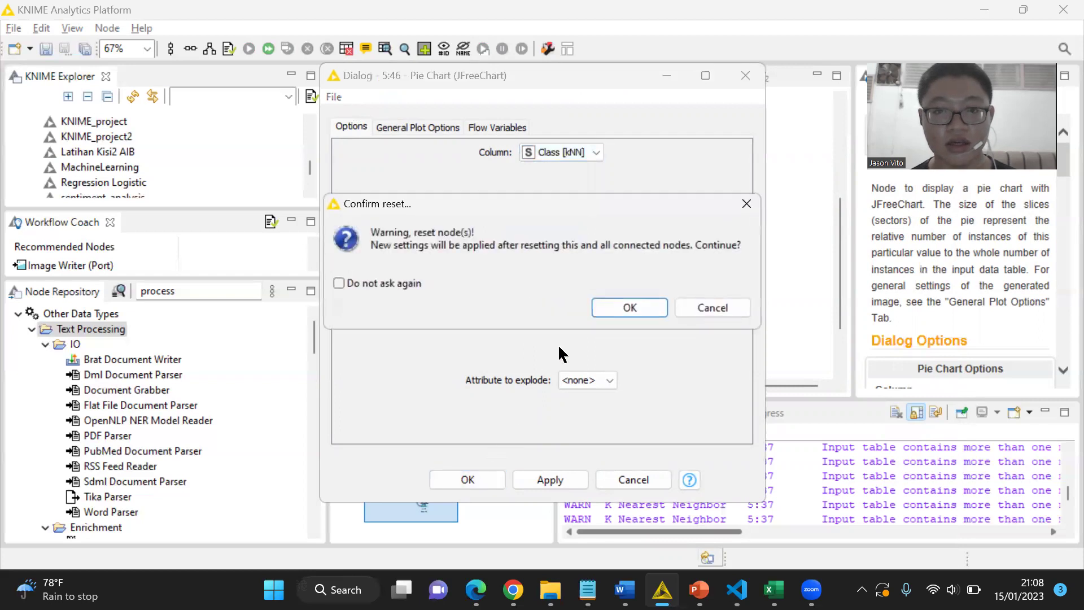
{"action": "left_click", "coordinate": [610, 310]}
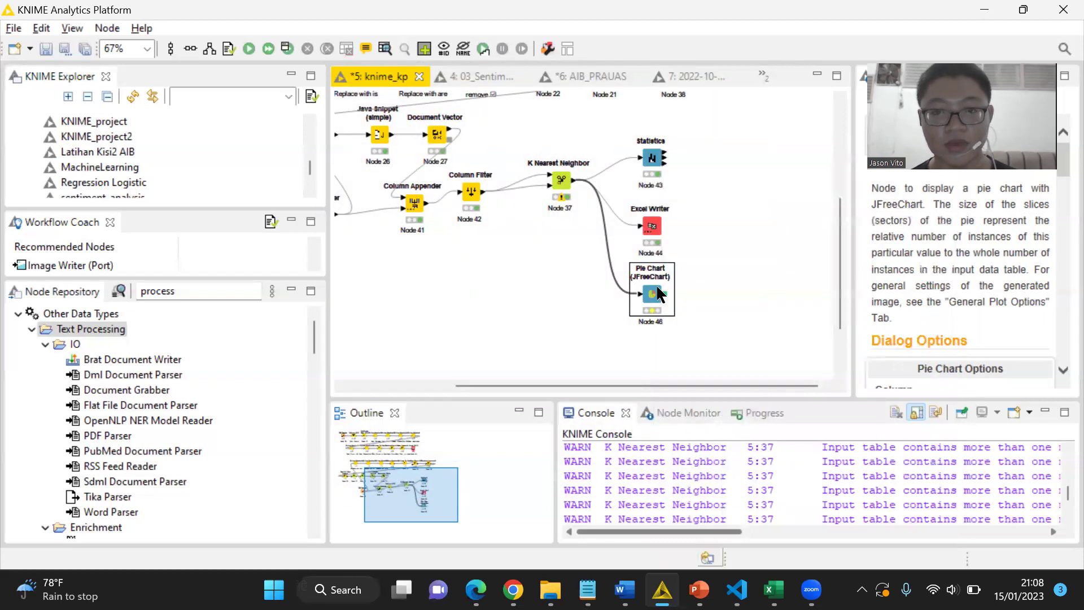
Step: Execute the Pie Chart node and open its output image to view the Class [kNN] sentiment distribution
{"action": "right_click", "coordinate": [658, 295]}
{"action": "left_click", "coordinate": [710, 173]}
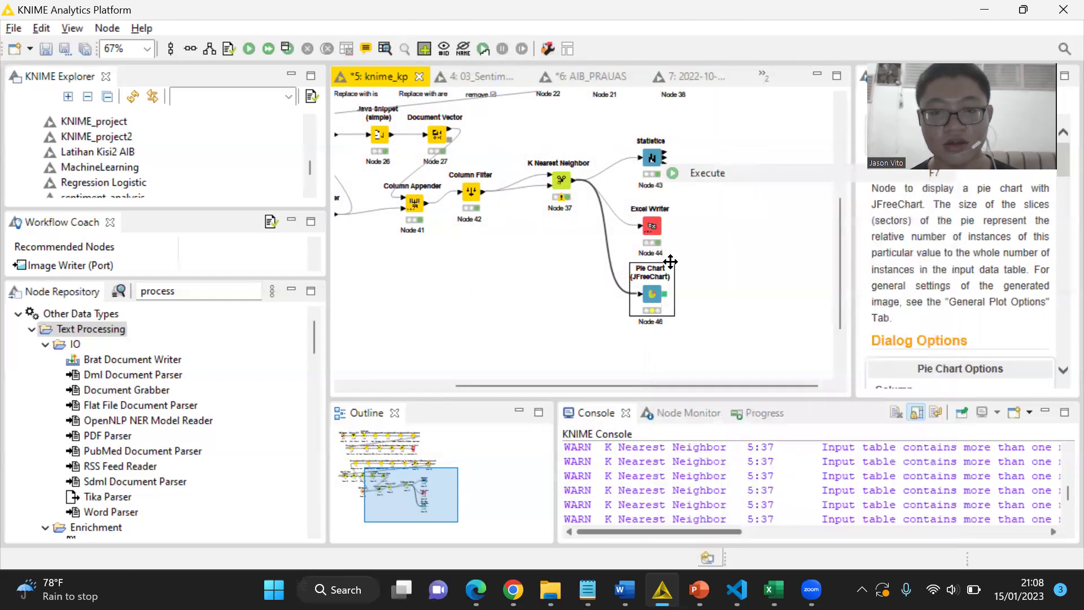
{"action": "right_click", "coordinate": [654, 294]}
{"action": "left_click", "coordinate": [732, 560]}
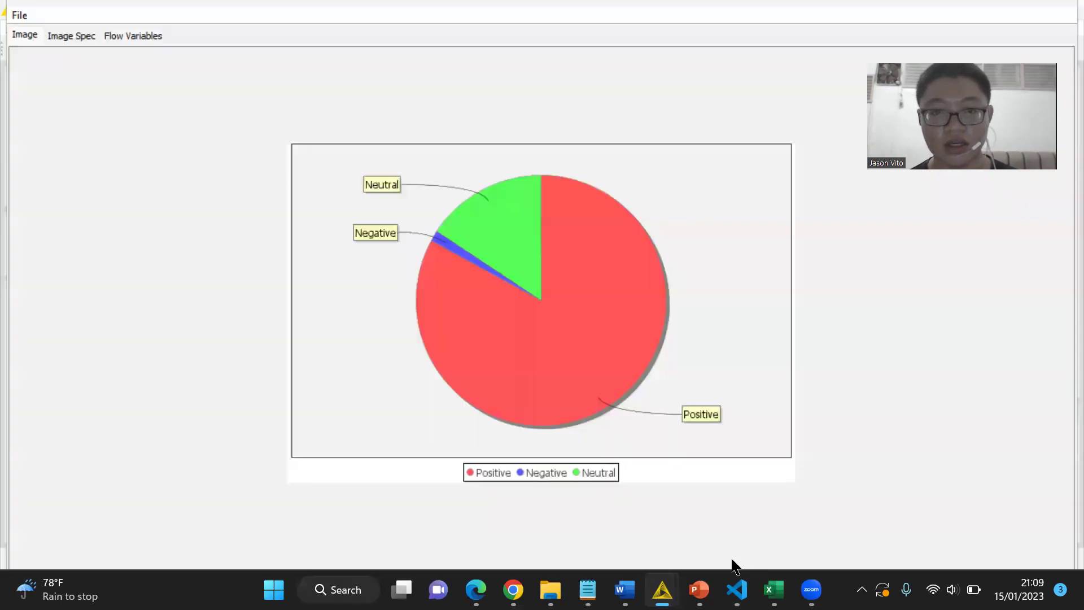